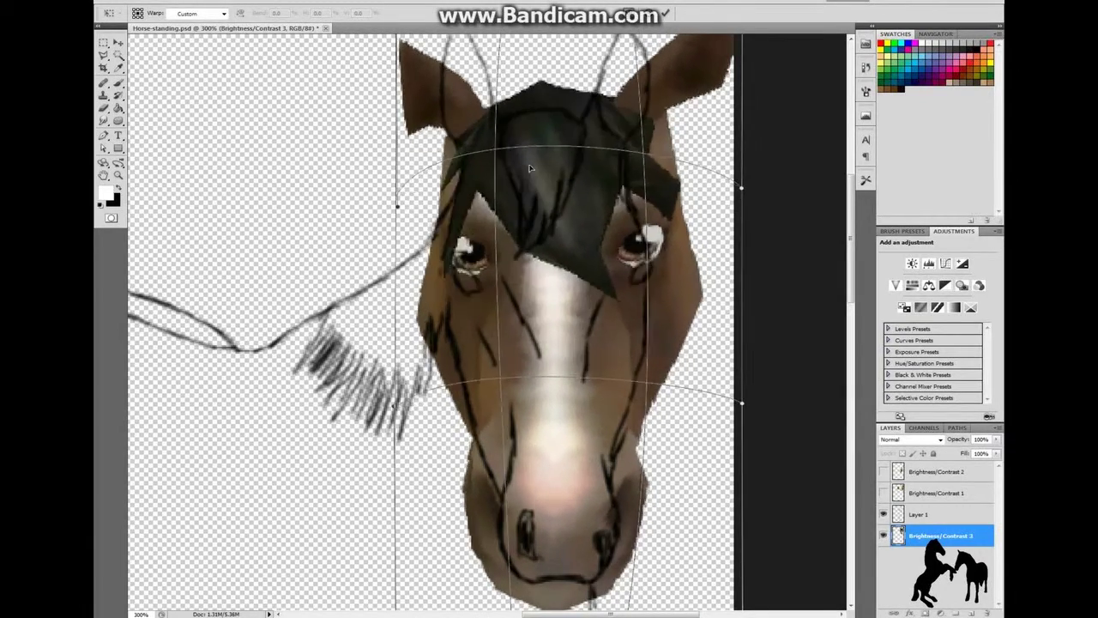
# - Apply the warp to the horse's face and brush off-white over the dark forelock down to the blaze
pyautogui.press('Return')
pyautogui.hotkey('ctrl', '+')
pyautogui.hotkey('ctrl', '+')
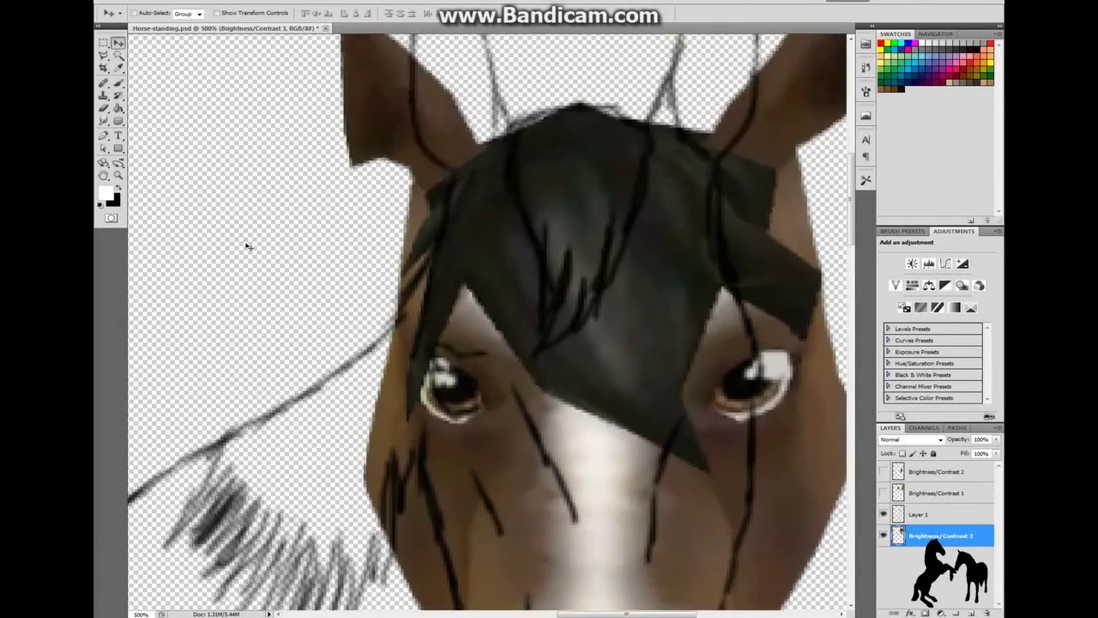
pyautogui.press('b')
pyautogui.click(137, 13)
pyautogui.moveTo(559, 224); pyautogui.dragTo(561, 385)
pyautogui.moveTo(599, 352)
pyautogui.mouseDown()
pyautogui.moveTo(627, 129)
pyautogui.moveTo(489, 138)
pyautogui.moveTo(650, 228)
pyautogui.moveTo(699, 146)
pyautogui.moveTo(549, 51)
pyautogui.mouseUp()
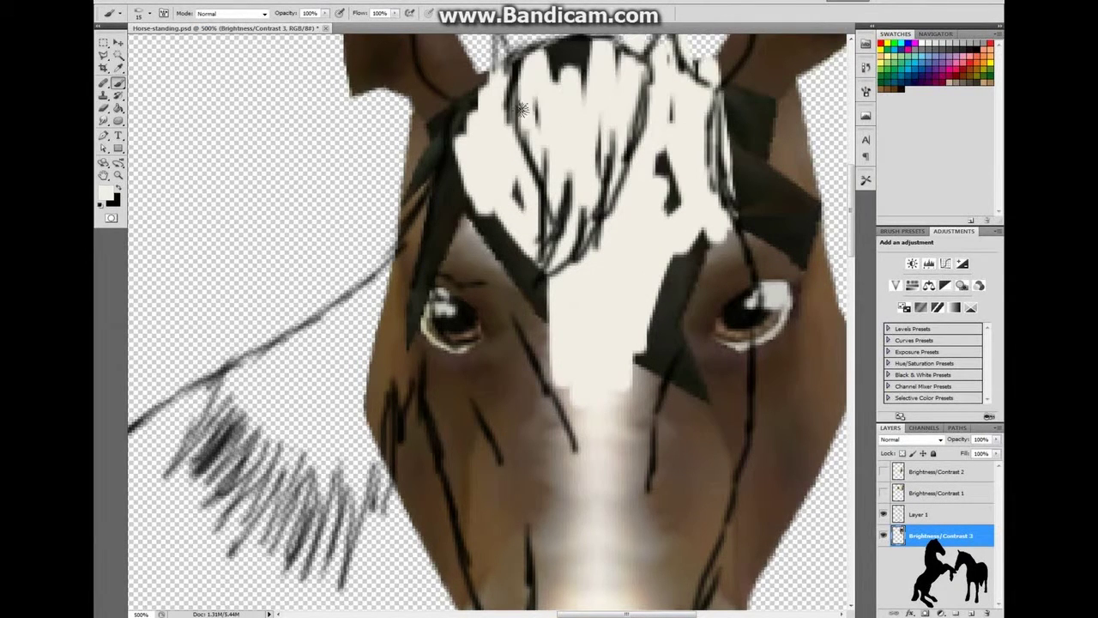
# - Sample a dark brown from the face and paint over the remaining black hair around the white forehead patch
pyautogui.scroll(3, 601, 257)
pyautogui.keyDown('alt'); pyautogui.click(480, 189); pyautogui.keyUp('alt')
pyautogui.moveTo(515, 206)
pyautogui.mouseDown()
pyautogui.moveTo(489, 159)
pyautogui.moveTo(721, 189)
pyautogui.moveTo(773, 283)
pyautogui.moveTo(781, 206)
pyautogui.mouseUp()
pyautogui.scroll(-2, 489, 322)
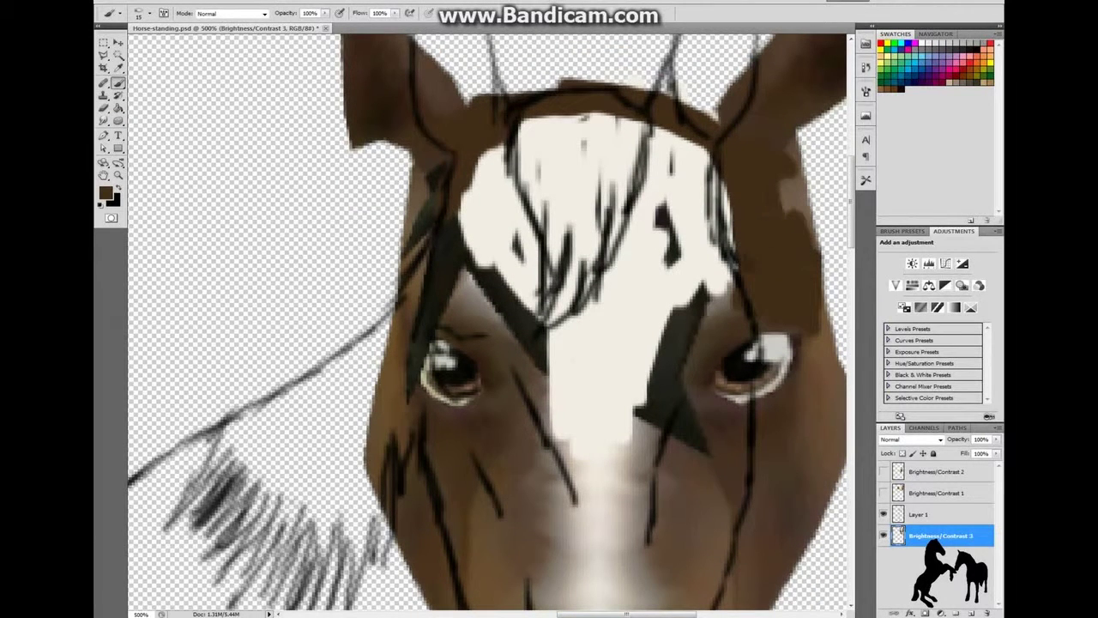
pyautogui.scroll(-1, 755, 258)
pyautogui.moveTo(695, 138); pyautogui.dragTo(710, 281)
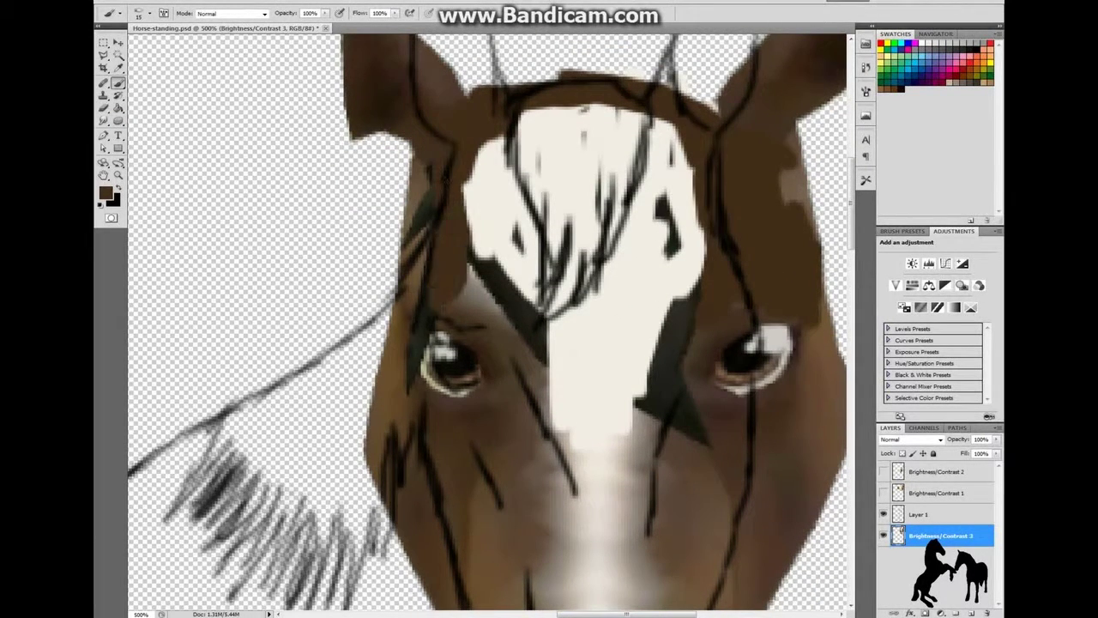
pyautogui.moveTo(498, 275); pyautogui.dragTo(483, 283)
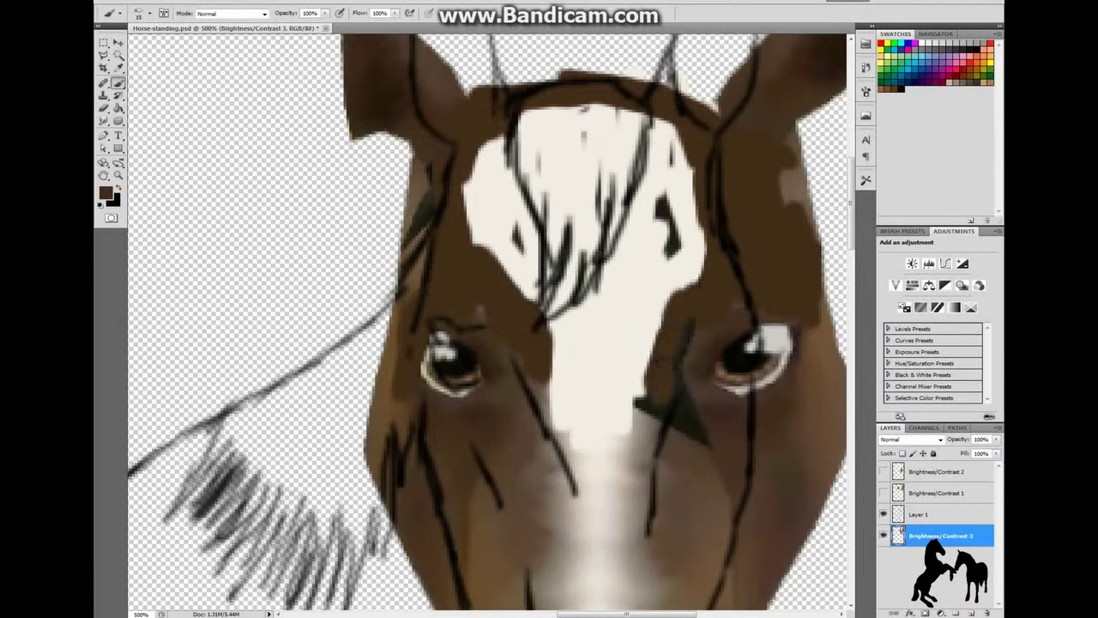
pyautogui.moveTo(635, 382); pyautogui.dragTo(626, 396)
# - Blend the flat off-white paint into the blaze between the eyes with the Healing Brush
pyautogui.scroll(-1, 655, 417)
pyautogui.click(104, 86)
pyautogui.moveTo(601, 283)
pyautogui.mouseDown()
pyautogui.moveTo(601, 481)
pyautogui.moveTo(597, 367)
pyautogui.mouseUp()
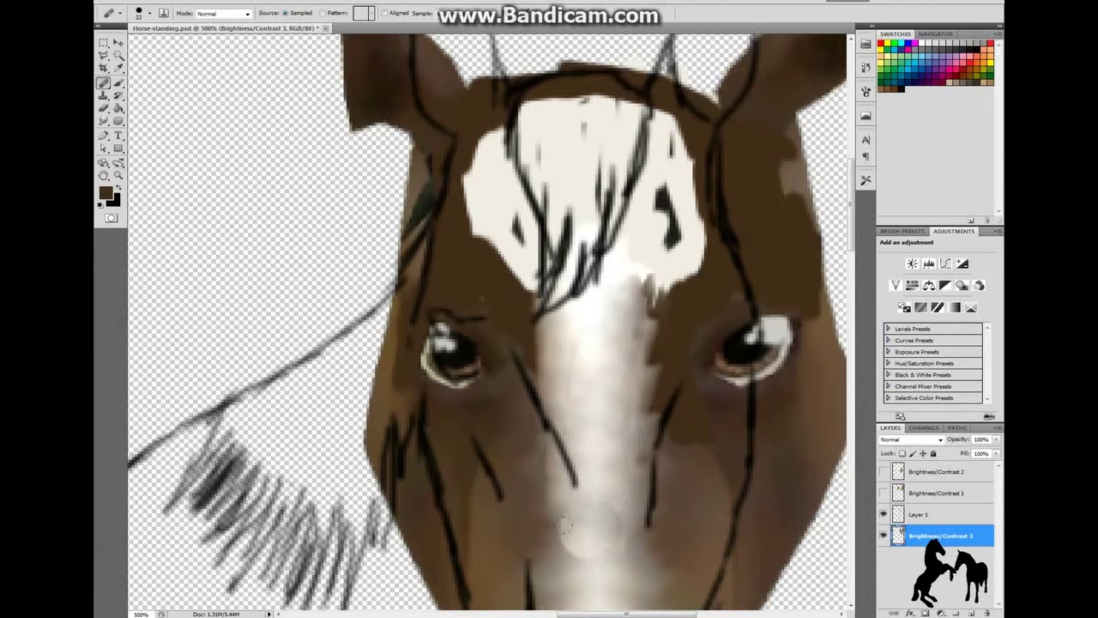
# - Smudge the photo eyes inward so they fit the sketched eye outlines
pyautogui.scroll(2, 601, 566)
pyautogui.press('r')
pyautogui.scroll(-2, 601, 386)
pyautogui.click(150, 13)
pyautogui.moveTo(180, 29); pyautogui.dragTo(137, 29)
pyautogui.moveTo(433, 326); pyautogui.dragTo(463, 348)
pyautogui.moveTo(772, 283)
pyautogui.mouseDown()
pyautogui.moveTo(755, 343)
pyautogui.moveTo(733, 360)
pyautogui.mouseUp()
pyautogui.moveTo(742, 314); pyautogui.dragTo(729, 352)
# - Smudge the white forehead patch smooth and pull the coat colour out past the sketched top of the head
pyautogui.moveTo(677, 206); pyautogui.dragTo(673, 275)
pyautogui.moveTo(678, 86); pyautogui.dragTo(678, 258)
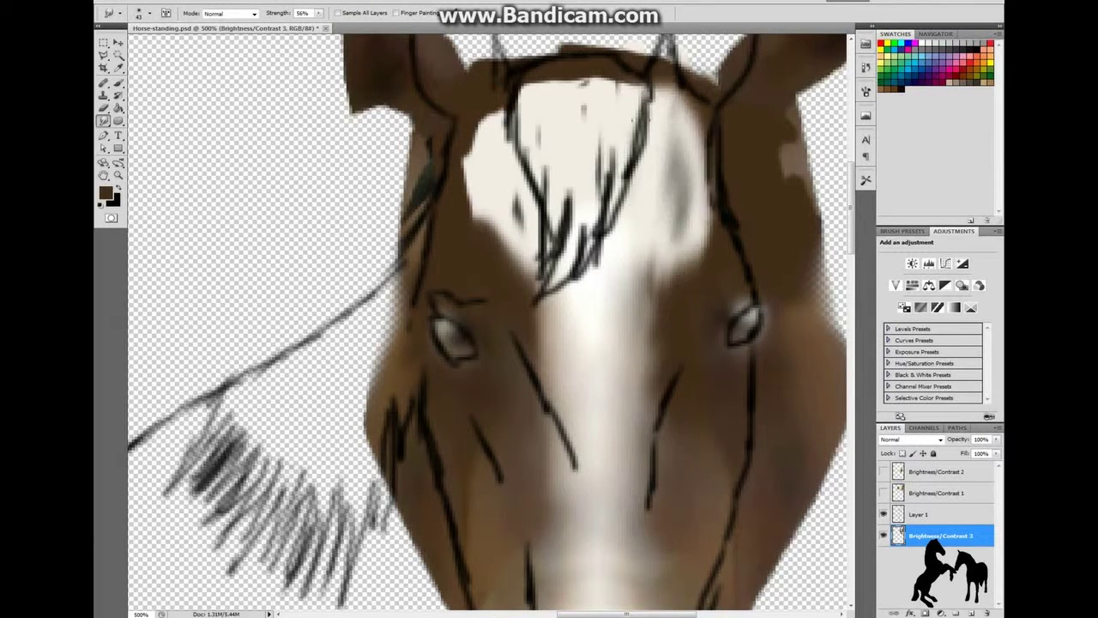
pyautogui.moveTo(690, 103); pyautogui.dragTo(695, 249)
pyautogui.moveTo(592, 137); pyautogui.dragTo(592, 223)
pyautogui.moveTo(497, 94); pyautogui.dragTo(515, 258)
pyautogui.moveTo(481, 51); pyautogui.dragTo(669, 120)
pyautogui.scroll(3, 489, 322)
pyautogui.moveTo(532, 60); pyautogui.dragTo(617, 197)
pyautogui.moveTo(618, 94); pyautogui.dragTo(755, 205)
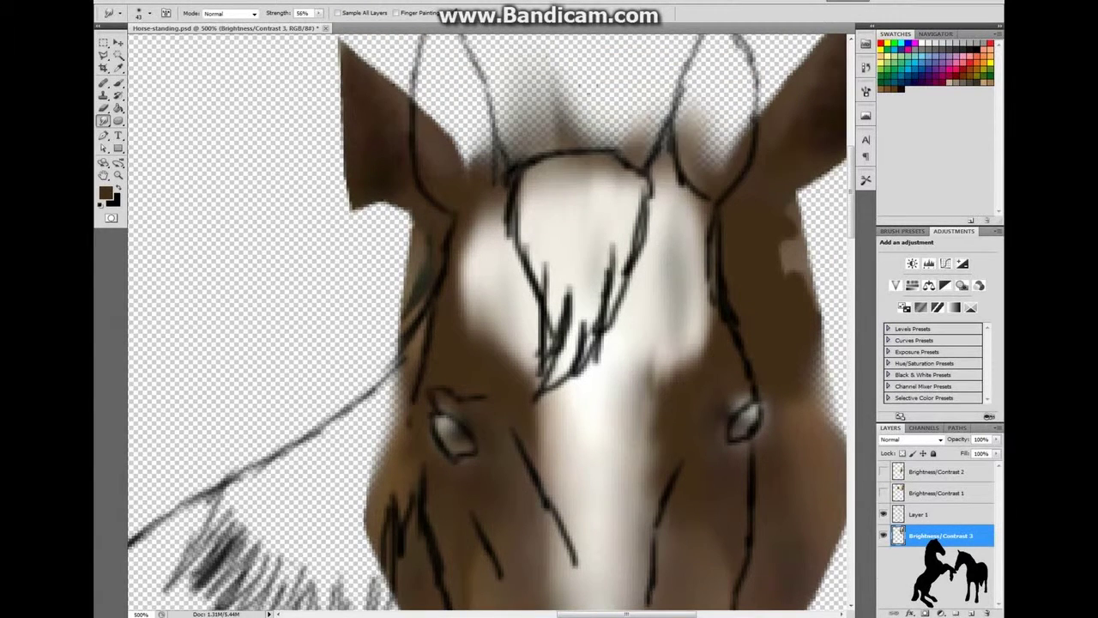
pyautogui.moveTo(549, 60); pyautogui.dragTo(686, 154)
# - Smudge the muzzle and lower cheeks to soften the nostril shading and the outer edges of the face
pyautogui.scroll(-5, 489, 321)
pyautogui.scroll(-3, 828, 409)
pyautogui.scroll(3, 250, 341)
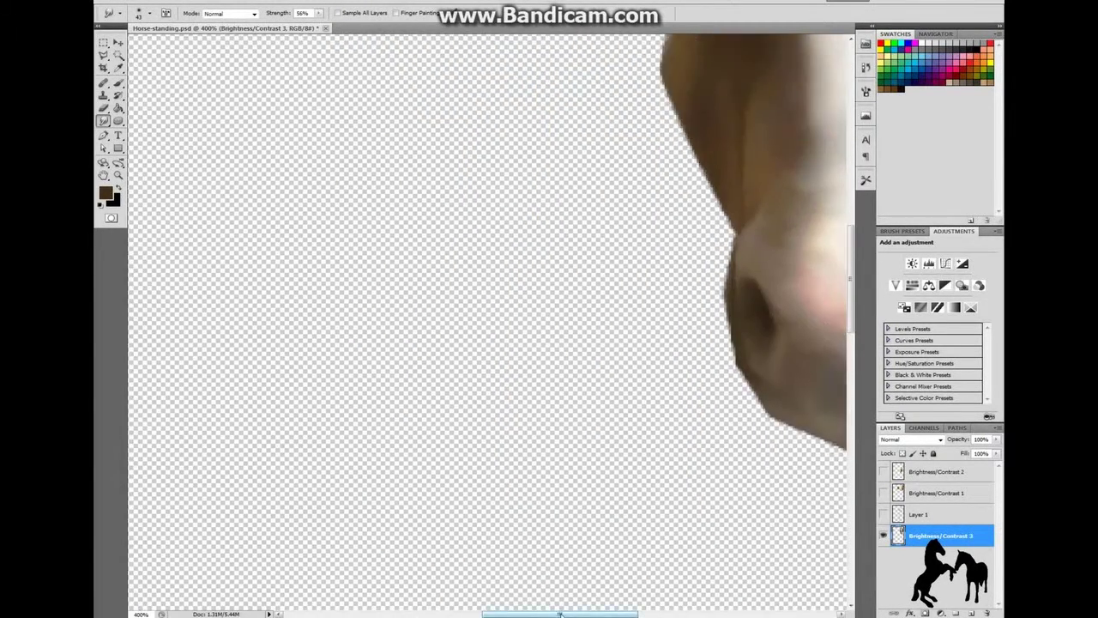
pyautogui.scroll(3, 250, 341)
pyautogui.moveTo(480, 412); pyautogui.dragTo(517, 300)
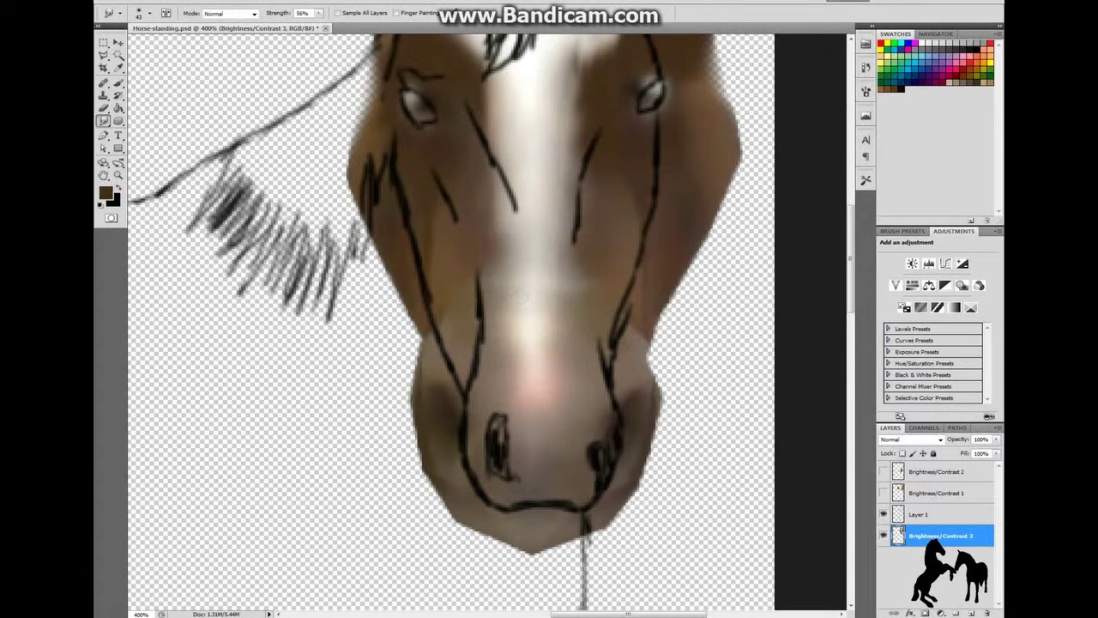
pyautogui.moveTo(480, 404)
pyautogui.mouseDown()
pyautogui.moveTo(421, 412)
pyautogui.moveTo(386, 446)
pyautogui.moveTo(395, 506)
pyautogui.moveTo(463, 540)
pyautogui.mouseUp()
pyautogui.moveTo(652, 394); pyautogui.dragTo(578, 409)
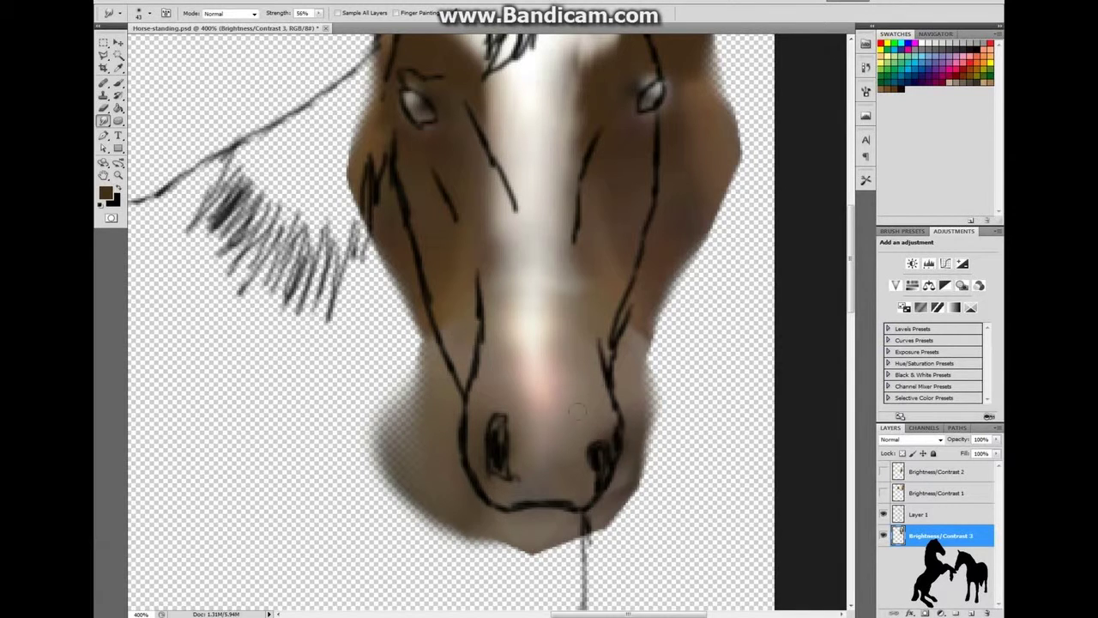
# - Erase the coat colour outside the sketch outline around the muzzle and along both lower cheeks
pyautogui.scroll(2, 515, 370)
pyautogui.scroll(-2, 515, 370)
pyautogui.press('e')
pyautogui.click(150, 13)
pyautogui.moveTo(691, 245)
pyautogui.mouseDown()
pyautogui.moveTo(639, 309)
pyautogui.moveTo(618, 463)
pyautogui.mouseUp()
pyautogui.moveTo(558, 519)
pyautogui.mouseDown()
pyautogui.moveTo(489, 532)
pyautogui.moveTo(408, 494)
pyautogui.mouseUp()
pyautogui.moveTo(416, 215)
pyautogui.mouseDown()
pyautogui.moveTo(412, 404)
pyautogui.moveTo(391, 421)
pyautogui.mouseUp()
# - Erase the excess ears, upper cheek and crown areas lying outside the sketched head
pyautogui.scroll(5, 540, 344)
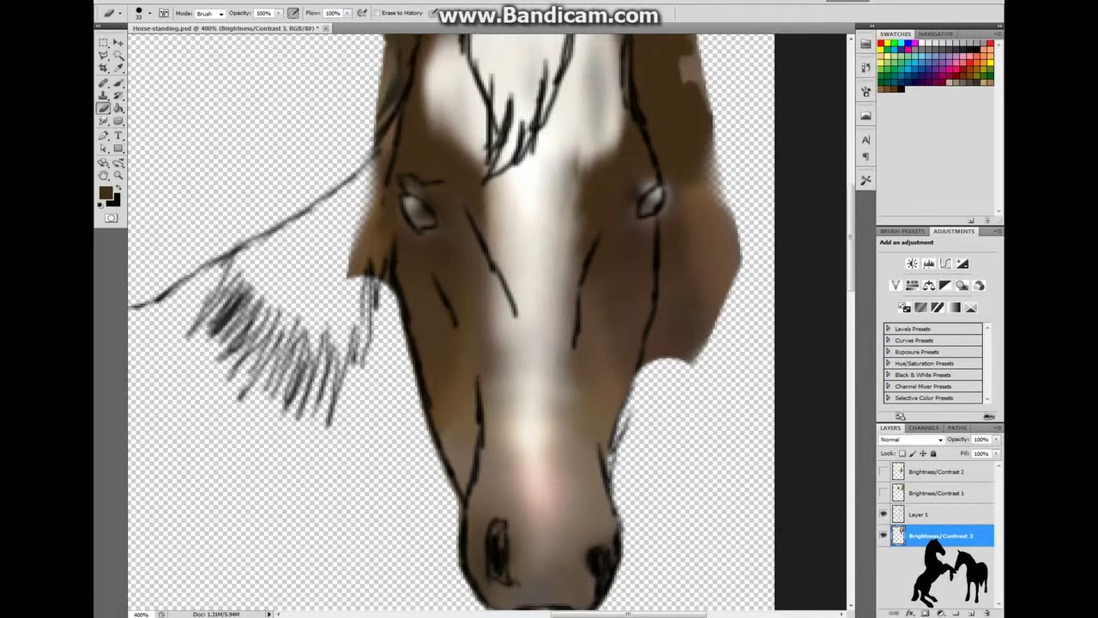
pyautogui.moveTo(674, 154); pyautogui.dragTo(697, 429)
pyautogui.scroll(3, 738, 356)
pyautogui.moveTo(738, 138)
pyautogui.mouseDown()
pyautogui.moveTo(627, 223)
pyautogui.moveTo(532, 171)
pyautogui.moveTo(378, 198)
pyautogui.mouseUp()
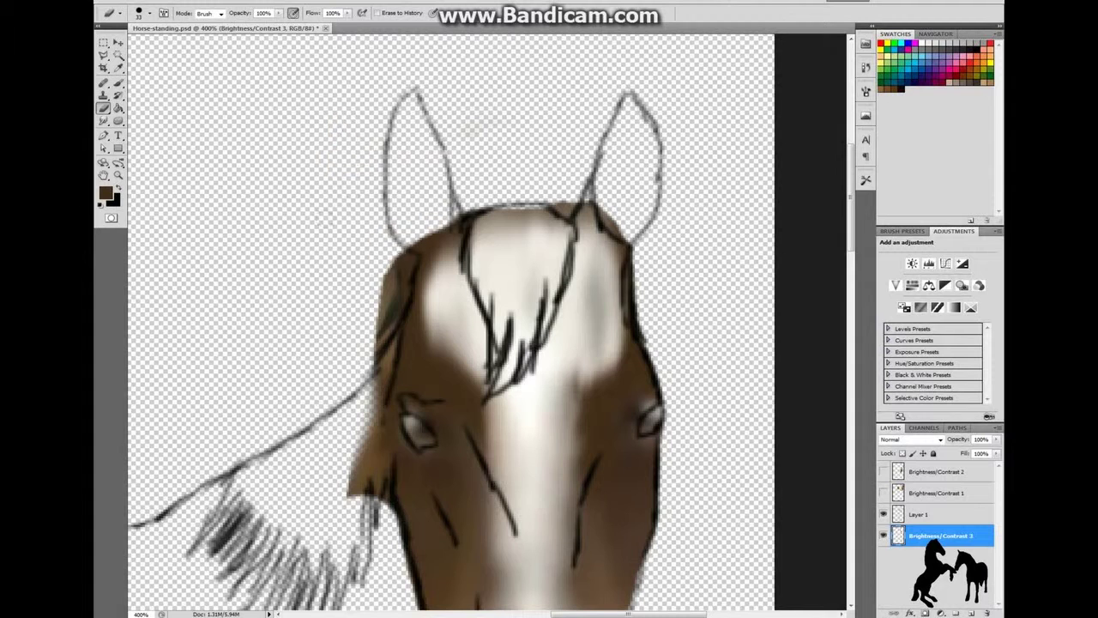
# - Inspect the trimmed head on the full canvas, toggling the visibility of the other layers
pyautogui.scroll(-2, 450, 321)
pyautogui.hotkey('ctrl', '0')
pyautogui.click(882, 471)
pyautogui.click(882, 471)
pyautogui.click(882, 471)
pyautogui.click(882, 474)
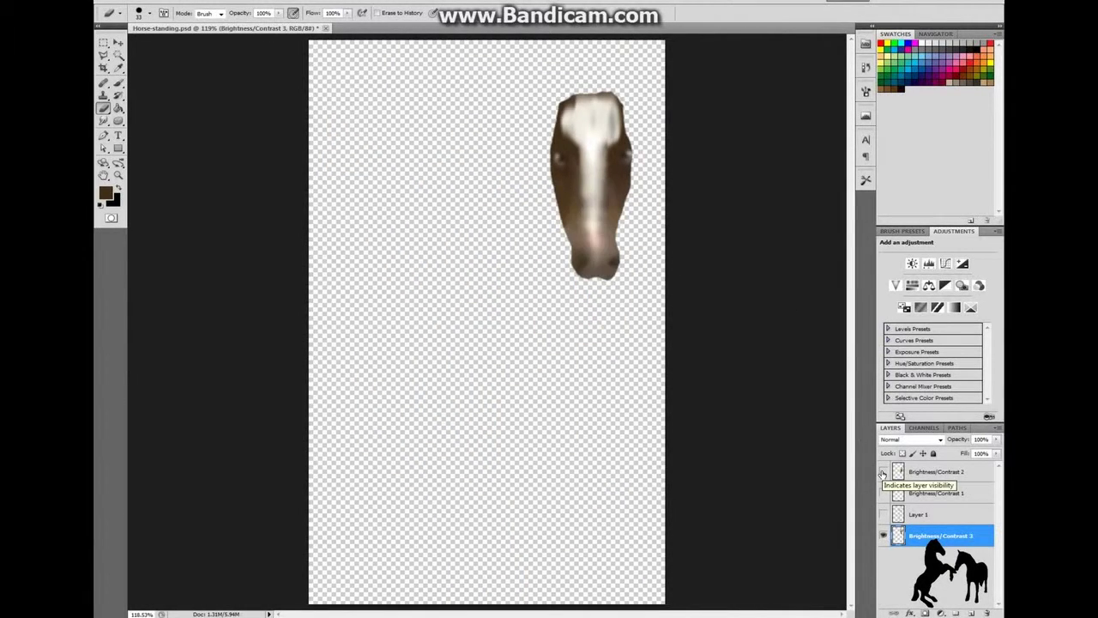
# - Show the sketch layer and paint the white forehead patch brown, leaving a narrow blaze down the middle
pyautogui.hotkey('ctrl', '+')
pyautogui.hotkey('ctrl', '+')
pyautogui.hotkey('ctrl', '+')
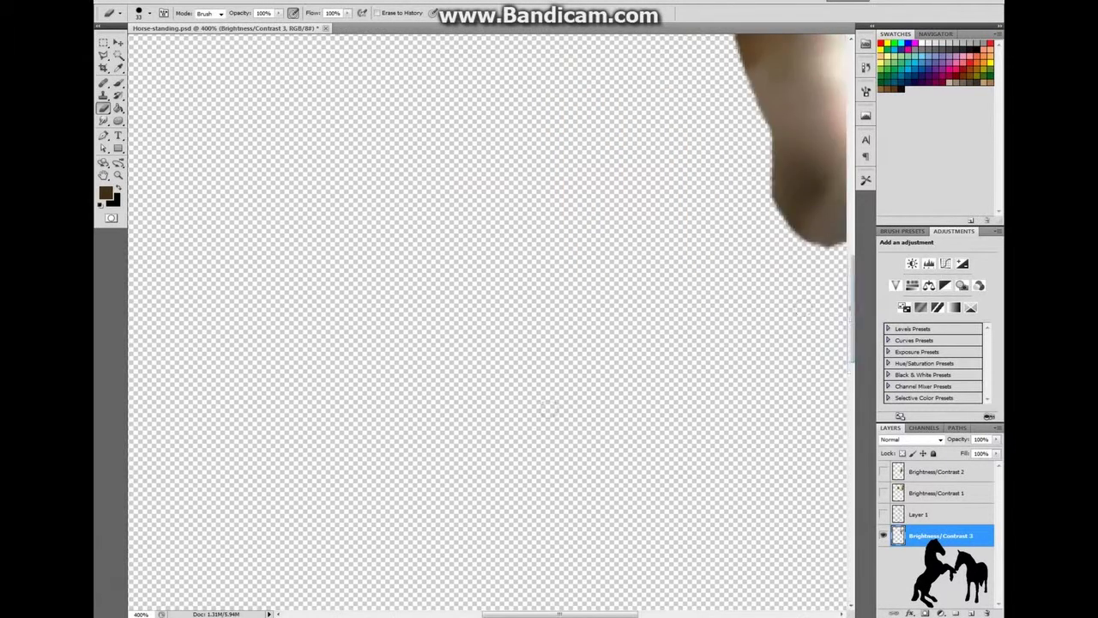
pyautogui.scroll(5, 481, 327)
pyautogui.click(883, 514)
pyautogui.press('r')
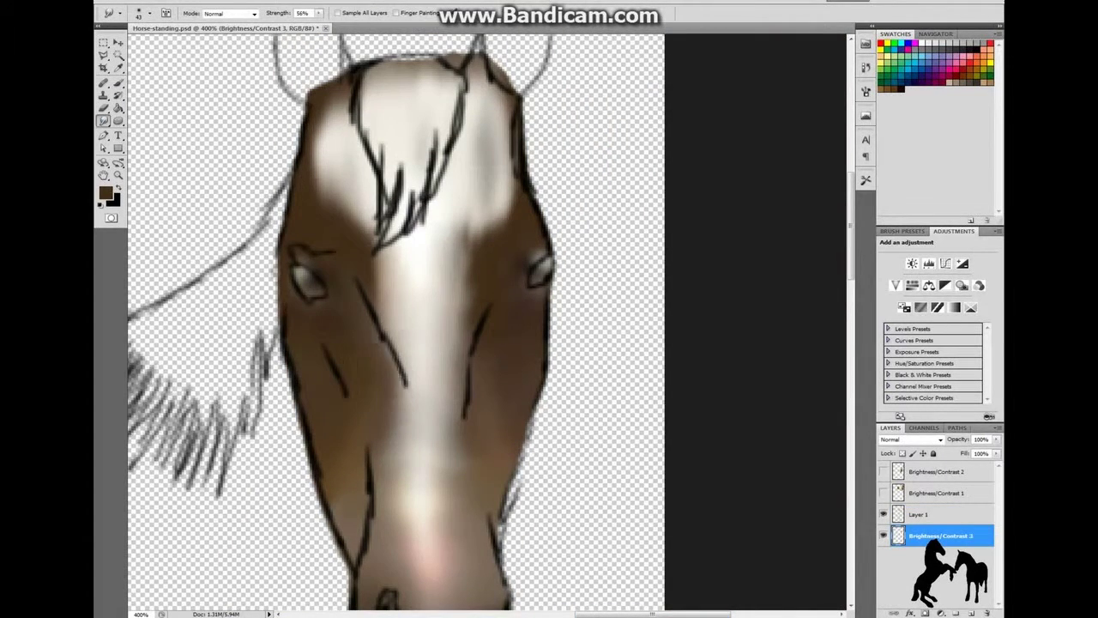
pyautogui.moveTo(348, 138); pyautogui.dragTo(287, 90)
pyautogui.press('i')
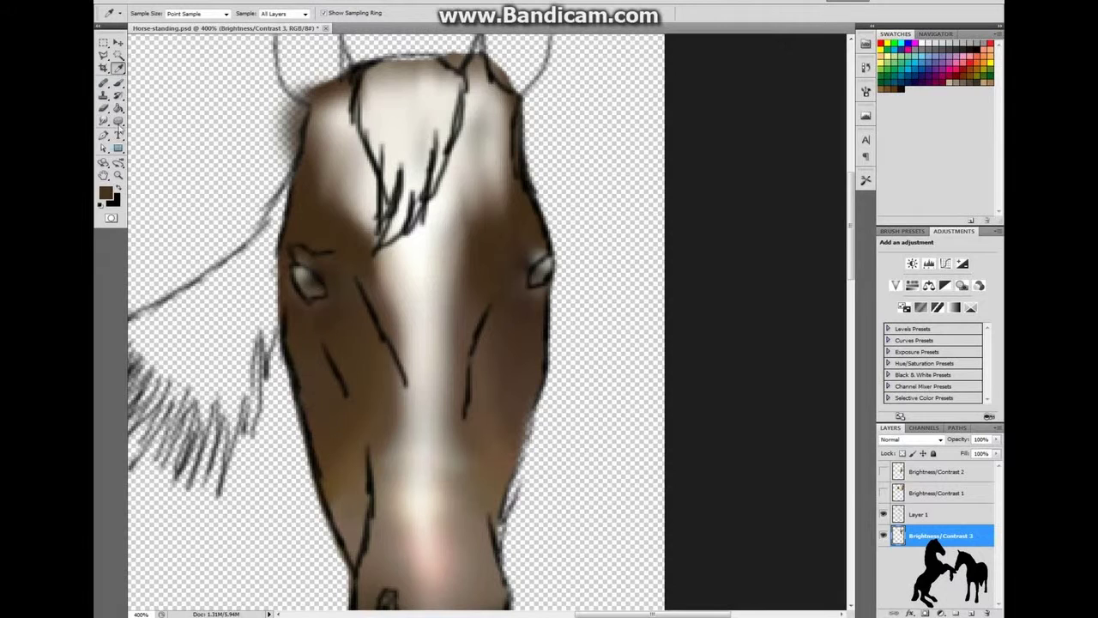
pyautogui.moveTo(331, 150)
pyautogui.mouseDown()
pyautogui.moveTo(429, 77)
pyautogui.moveTo(480, 60)
pyautogui.moveTo(372, 85)
pyautogui.mouseUp()
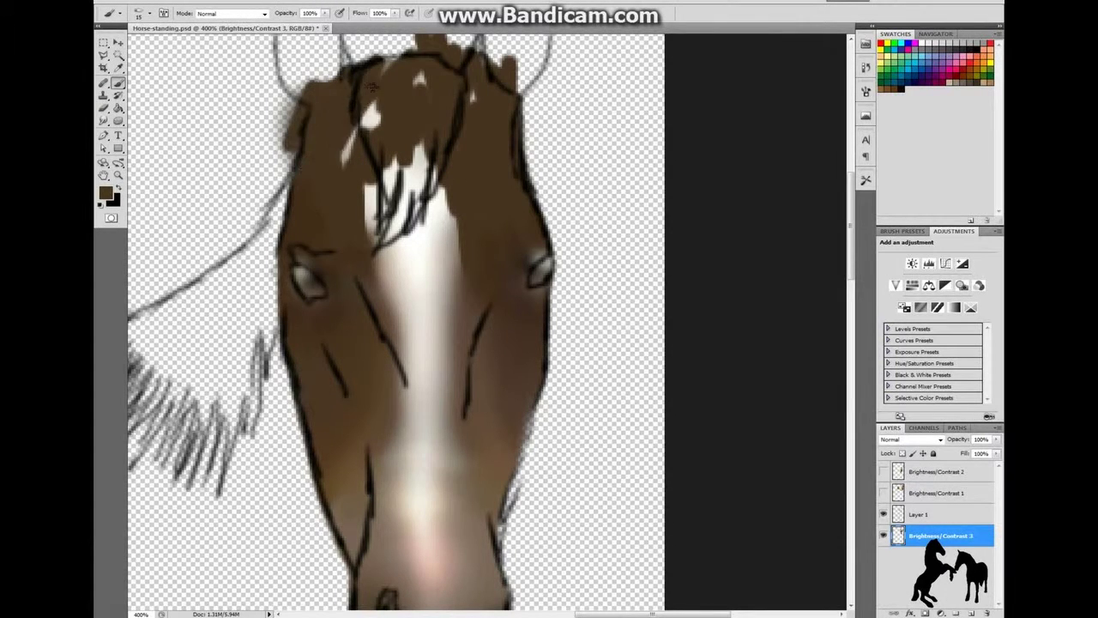
pyautogui.moveTo(369, 223)
pyautogui.mouseDown()
pyautogui.moveTo(412, 163)
pyautogui.moveTo(455, 214)
pyautogui.moveTo(536, 189)
pyautogui.mouseUp()
# - Sample a brown from the lower cheek, paint shading along the blaze and smudge the crown's edge
pyautogui.scroll(2, 412, 301)
pyautogui.press('i')
pyautogui.click(351, 471)
pyautogui.click(107, 194)
pyautogui.press('Return')
pyautogui.press('b')
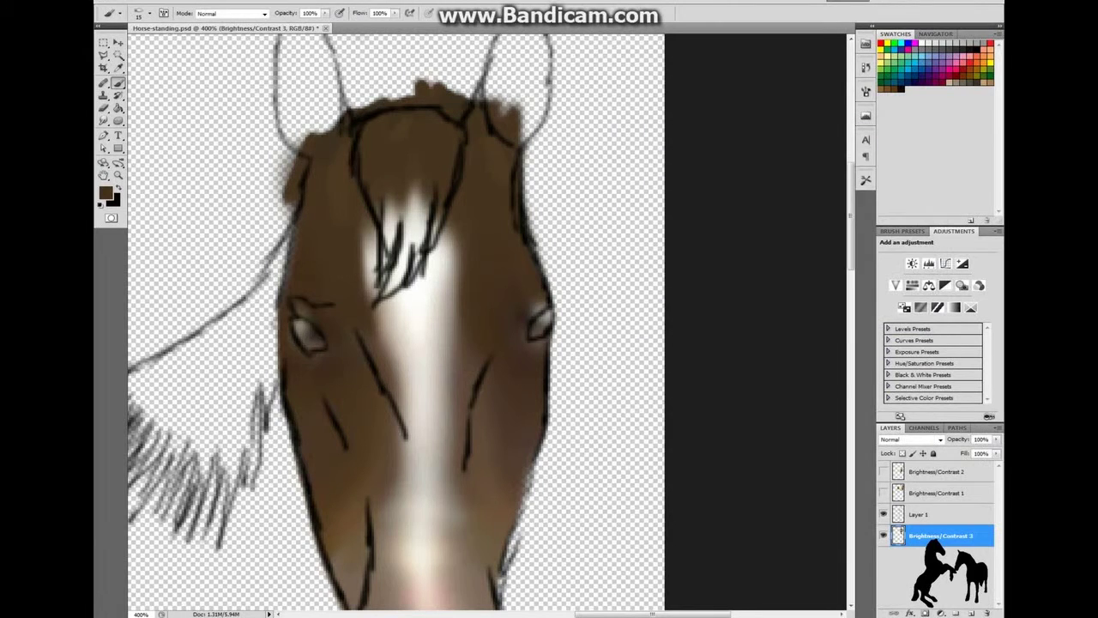
pyautogui.moveTo(312, 182)
pyautogui.mouseDown()
pyautogui.moveTo(386, 81)
pyautogui.moveTo(514, 112)
pyautogui.mouseUp()
pyautogui.scroll(-1, 412, 301)
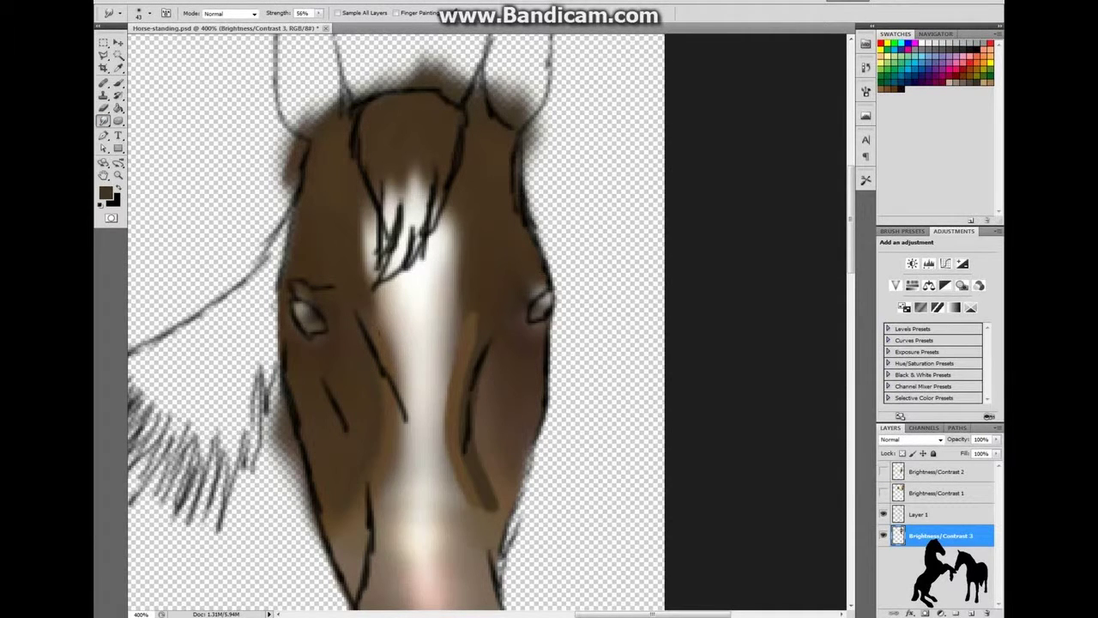
# - Smudge the brown strokes beside the blaze into the cheeks and blend both lower cheeks outward
pyautogui.moveTo(455, 446); pyautogui.dragTo(549, 464)
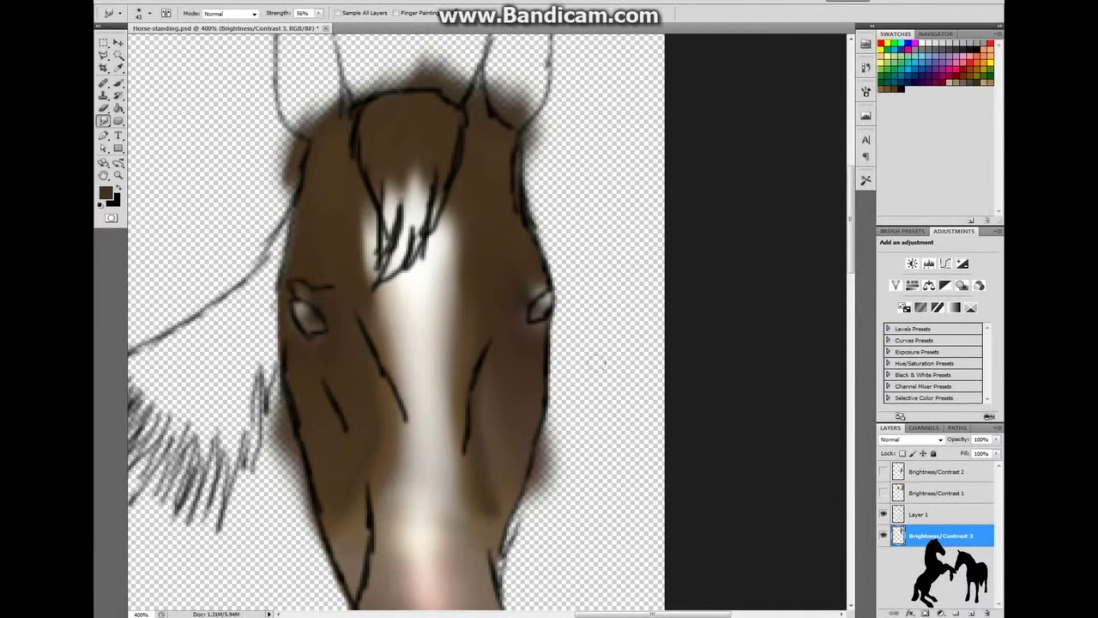
pyautogui.click(884, 515)
pyautogui.moveTo(515, 502); pyautogui.dragTo(523, 562)
pyautogui.moveTo(283, 484)
pyautogui.mouseDown()
pyautogui.moveTo(326, 583)
pyautogui.moveTo(514, 515)
pyautogui.mouseUp()
pyautogui.click(883, 514)
# - Erase the smudged colour that spills past the sketch outline along the cheeks and crown
pyautogui.press('e')
pyautogui.scroll(-2, 395, 343)
pyautogui.moveTo(275, 344); pyautogui.dragTo(292, 472)
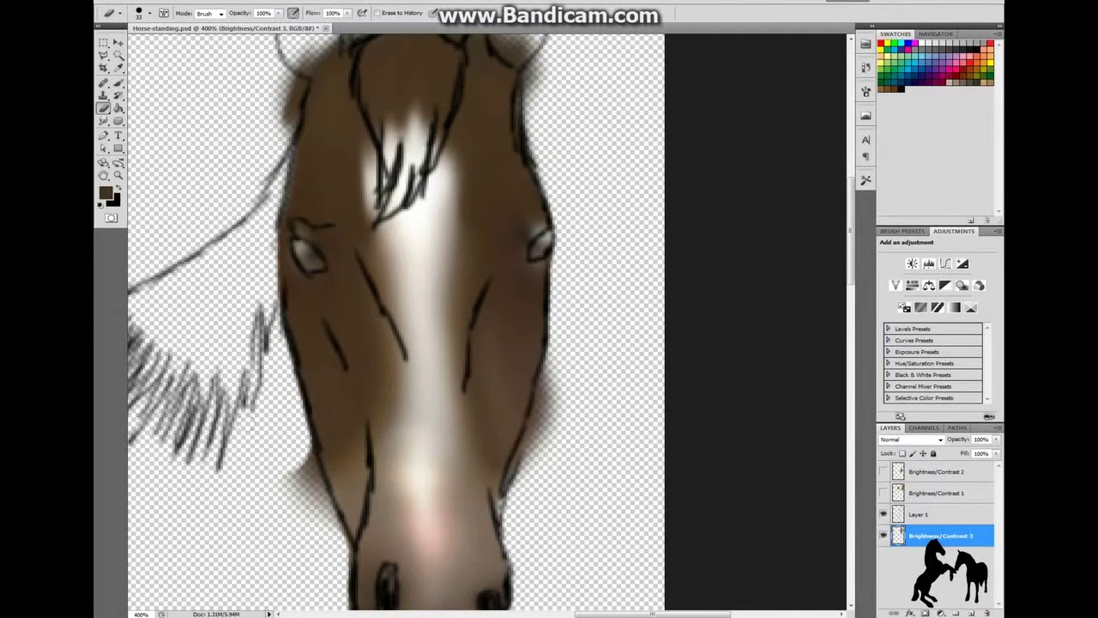
pyautogui.scroll(5, 394, 322)
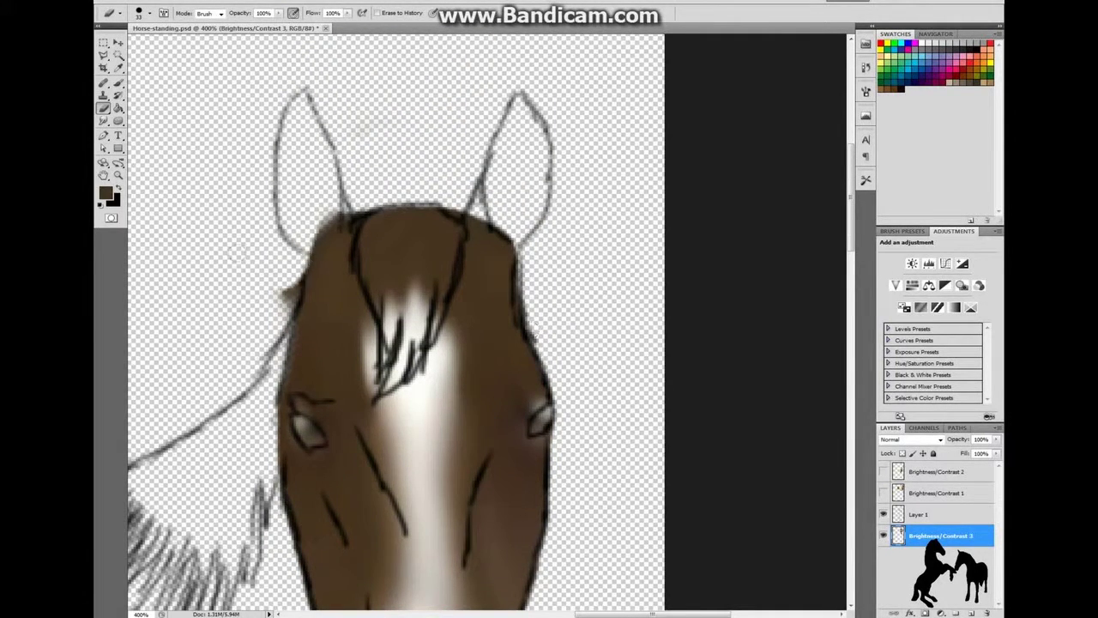
# - Show the Brightness/Contrast 2 layer and move its body cutout over beside the head's muzzle
pyautogui.hotkey('ctrl', '0')
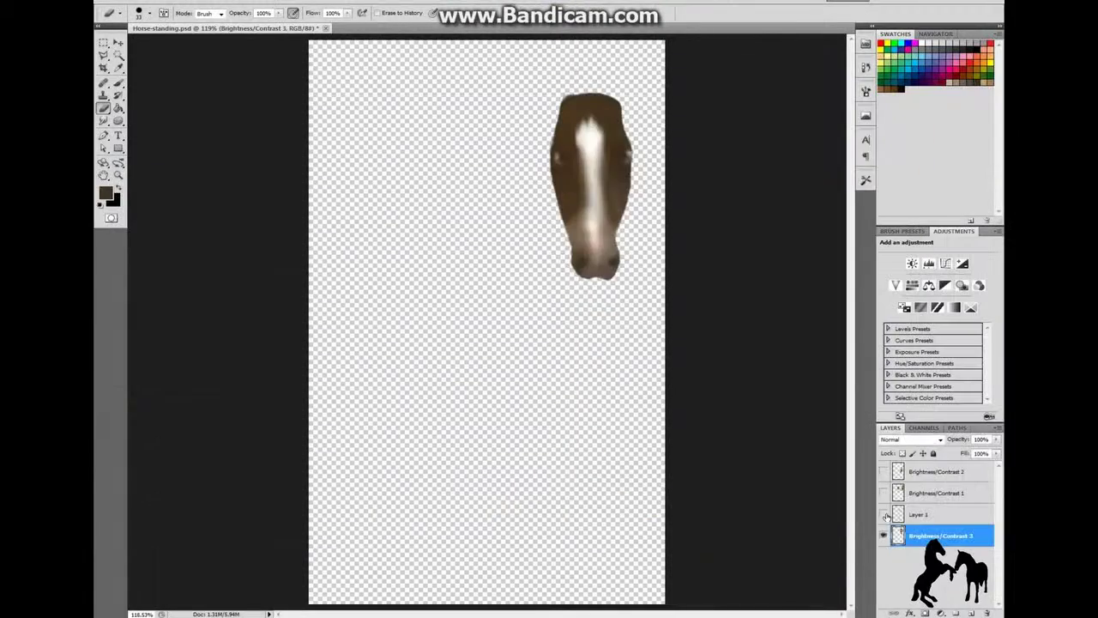
pyautogui.click(883, 494)
pyautogui.click(884, 493)
pyautogui.hotkey('ctrl', 't')
pyautogui.click(940, 472)
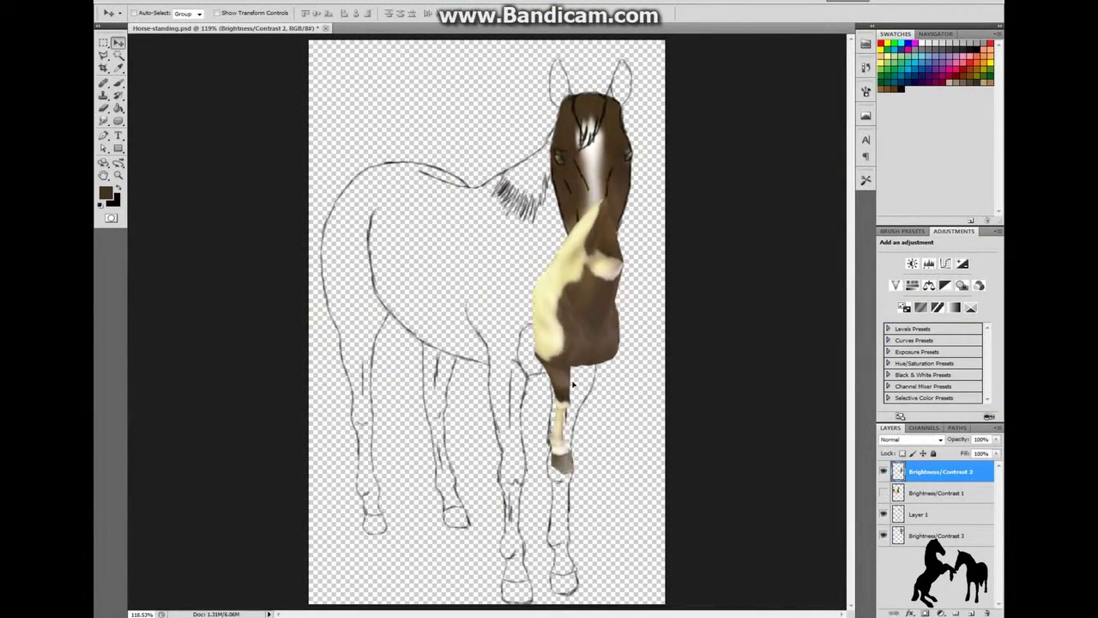
pyautogui.moveTo(560, 560); pyautogui.dragTo(503, 318)
pyautogui.press('Return')
# - Lasso along the cream-and-brown coat boundary, separate the chest piece onto its own layer and hide the source layer
pyautogui.scroll(3, 504, 318)
pyautogui.press('l')
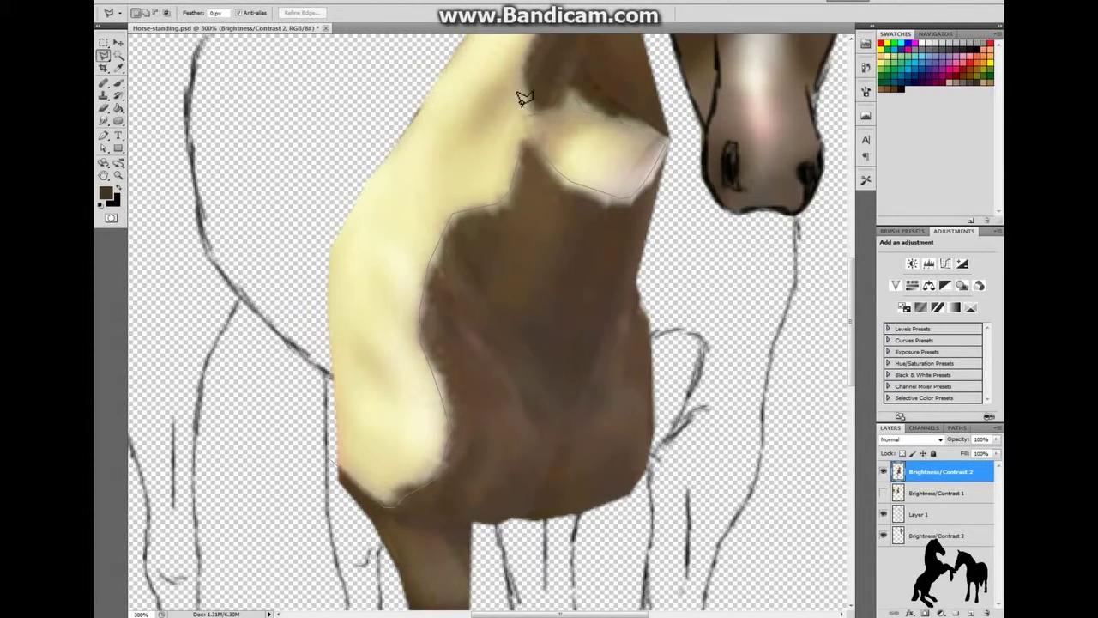
pyautogui.click(521, 46)
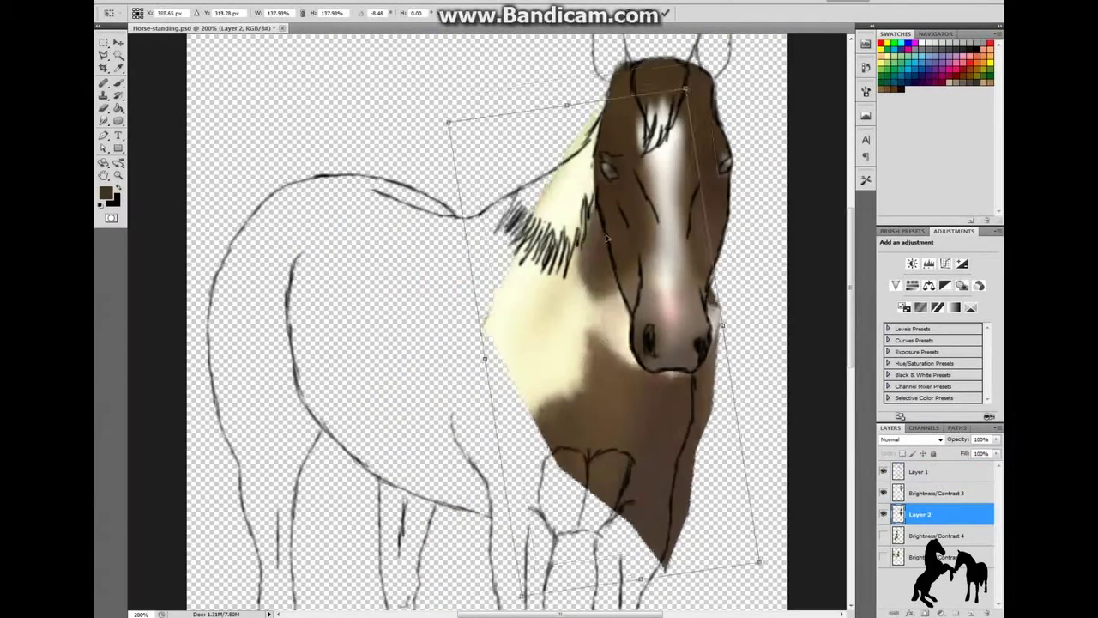
pyautogui.click(885, 537)
# - Transform and warp the separated coat piece to fit the sketched neck and chest behind the head
pyautogui.hotkey('ctrl', 't')
pyautogui.moveTo(429, 395); pyautogui.dragTo(557, 361)
pyautogui.moveTo(601, 128); pyautogui.dragTo(632, 30)
pyautogui.click(635, 14)
pyautogui.moveTo(601, 257); pyautogui.dragTo(735, 458)
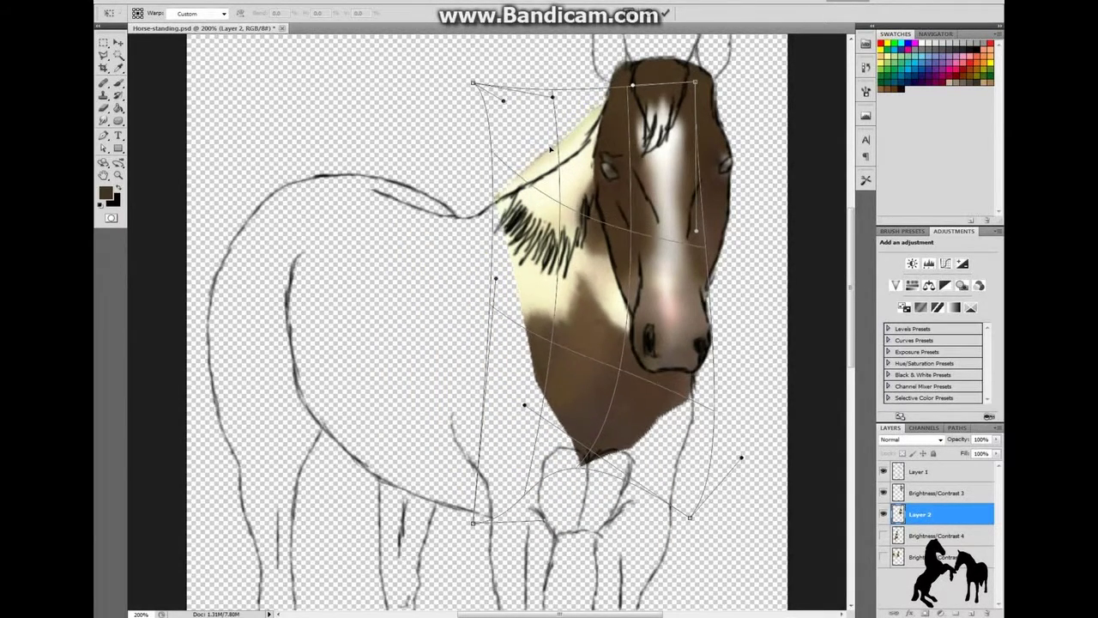
pyautogui.press('Return')
# - Erase the neck colour that extends above the sketched neckline
pyautogui.hotkey('ctrl', '+')
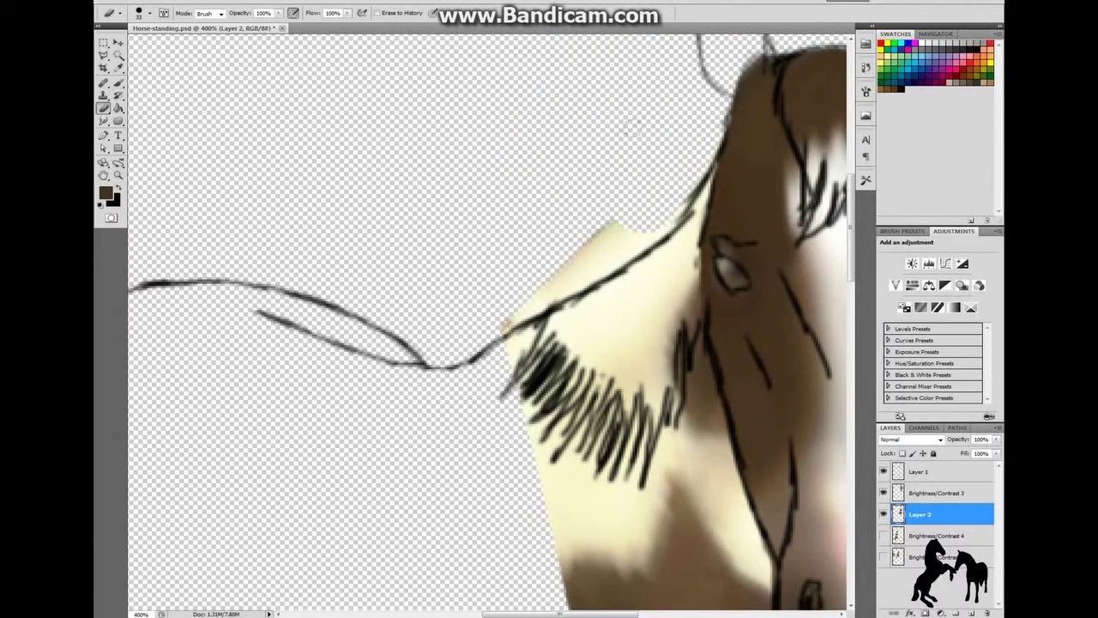
pyautogui.scroll(-5, 489, 322)
pyautogui.hscroll(5, 489, 321)
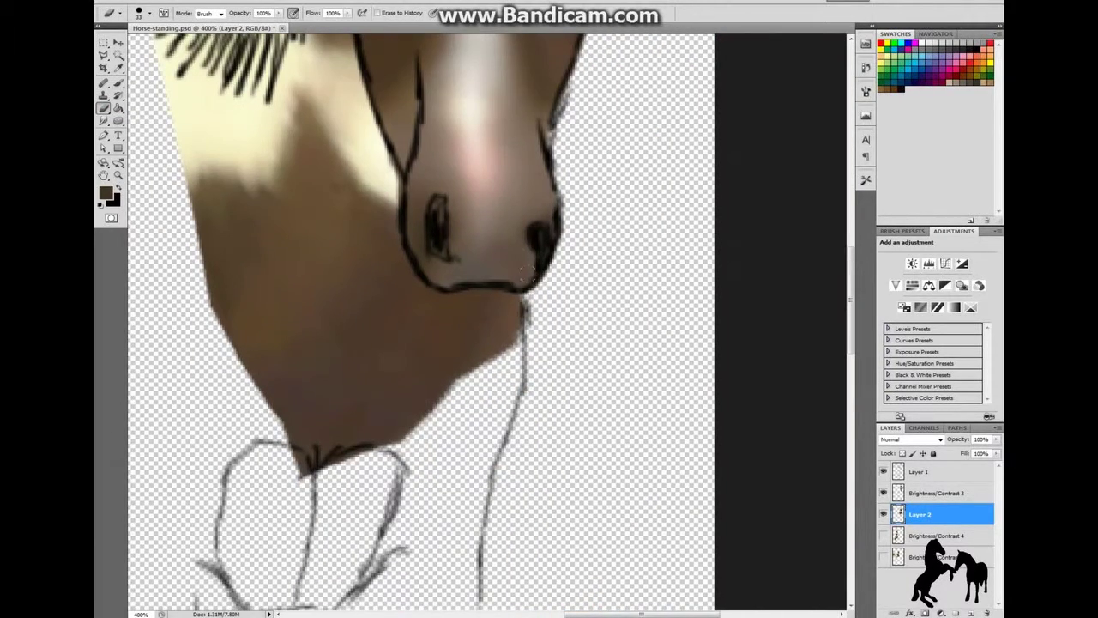
# - Show the Brightness/Contrast 4 layer, move its selected shoulder section onto the front legs and copy it to a new layer
pyautogui.hotkey('ctrl', '0')
pyautogui.click(884, 535)
pyautogui.click(940, 536)
pyautogui.press('m')
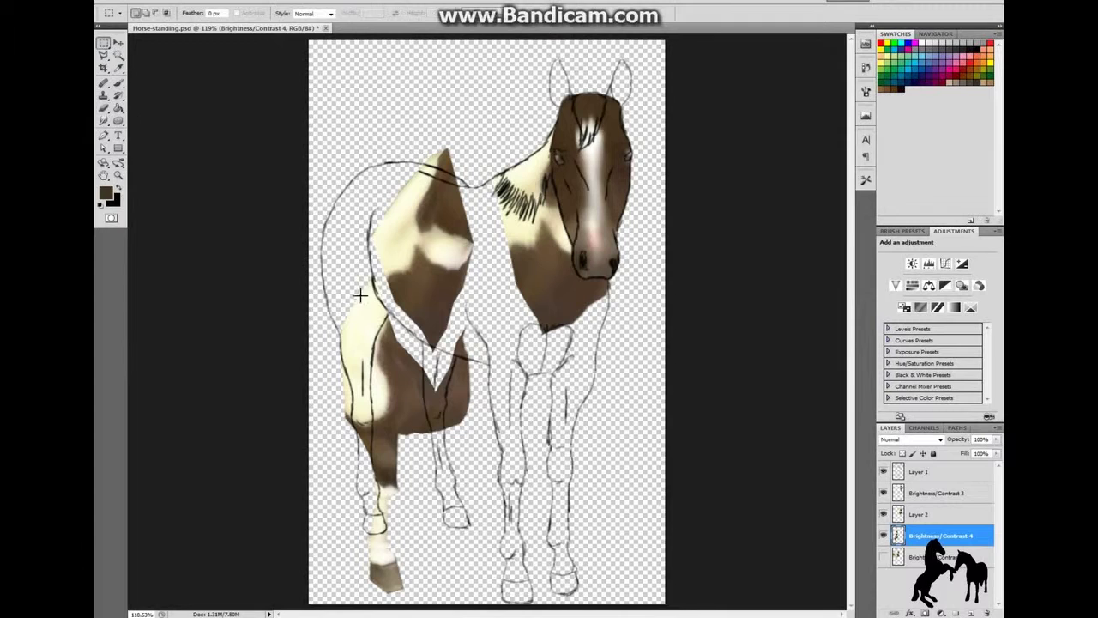
pyautogui.press('v')
pyautogui.moveTo(390, 356); pyautogui.dragTo(528, 480)
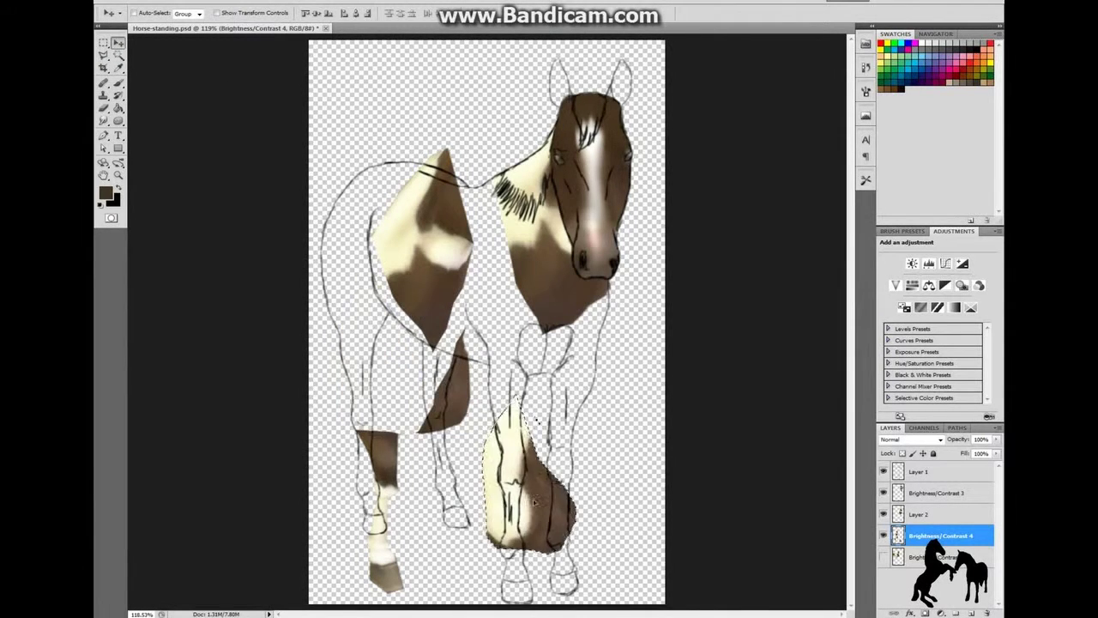
pyautogui.hotkey('ctrl', 'j')
# - Transform and warp the copied shoulder piece so it covers the sketched shoulder and lower chest
pyautogui.hotkey('ctrl', '+')
pyautogui.hotkey('ctrl', '+')
pyautogui.hotkey('ctrl', '+')
pyautogui.hotkey('ctrl', 't')
pyautogui.rightClick(491, 351)
pyautogui.moveTo(491, 369); pyautogui.dragTo(454, 277)
pyautogui.scroll(3, 454, 277)
pyautogui.moveTo(601, 532)
pyautogui.mouseDown()
pyautogui.moveTo(661, 481)
pyautogui.moveTo(635, 506)
pyautogui.moveTo(592, 521)
pyautogui.moveTo(539, 200)
pyautogui.mouseUp()
pyautogui.press('Return')
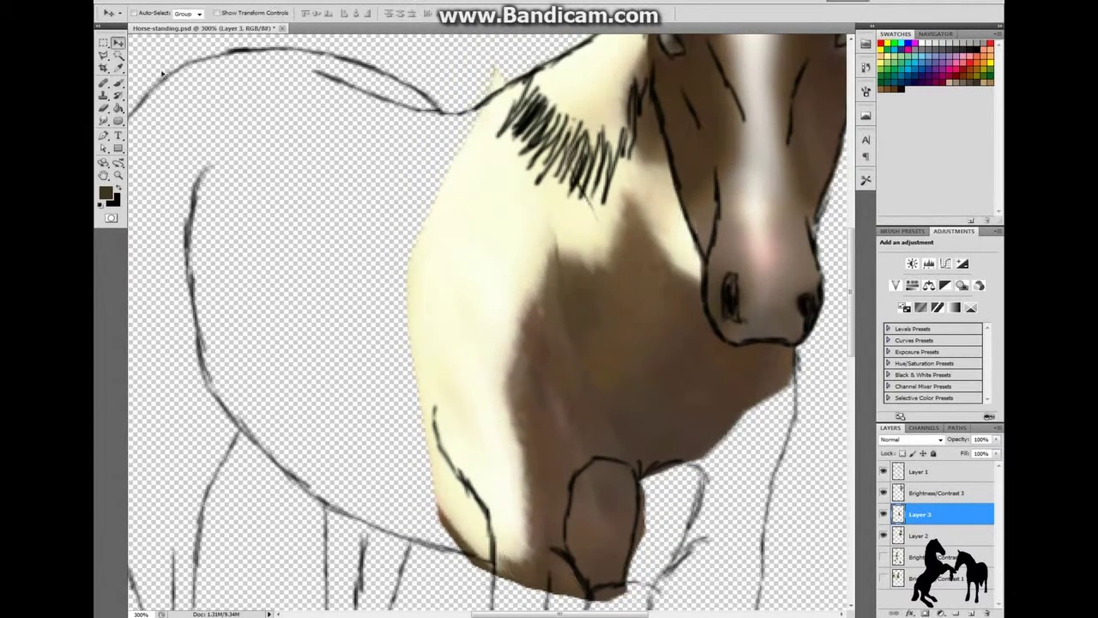
# - Erase the shoulder piece's excess outside the sketched upper leg and chest outline, using a smaller eraser
pyautogui.press('e')
pyautogui.scroll(1, 539, 199)
pyautogui.scroll(-3, 540, 200)
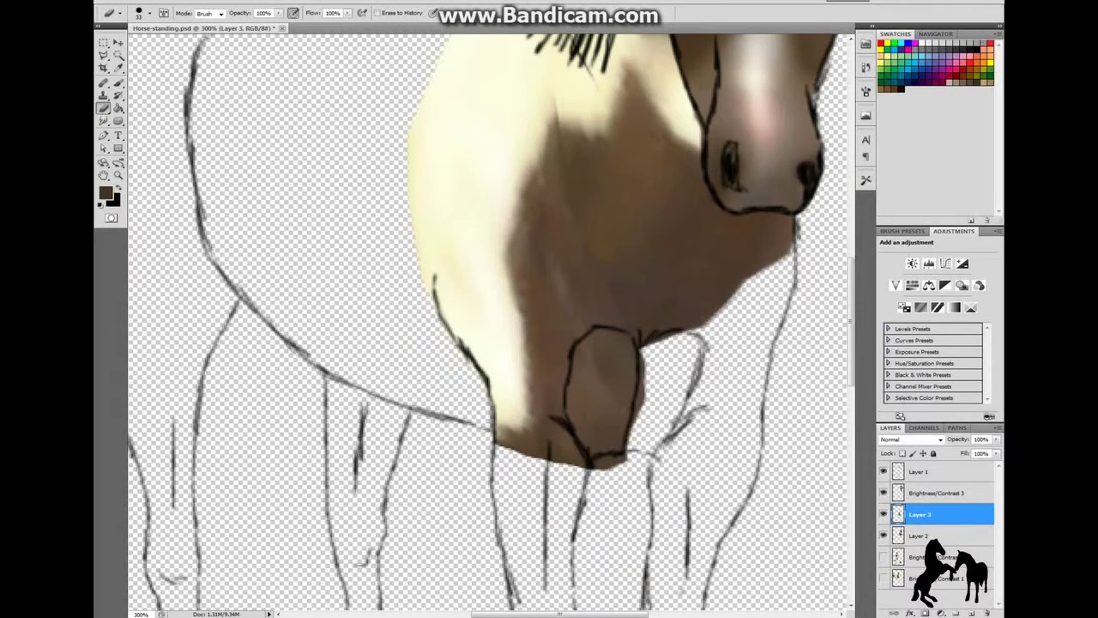
pyautogui.click(149, 13)
pyautogui.press('Escape')
pyautogui.scroll(2, 380, 346)
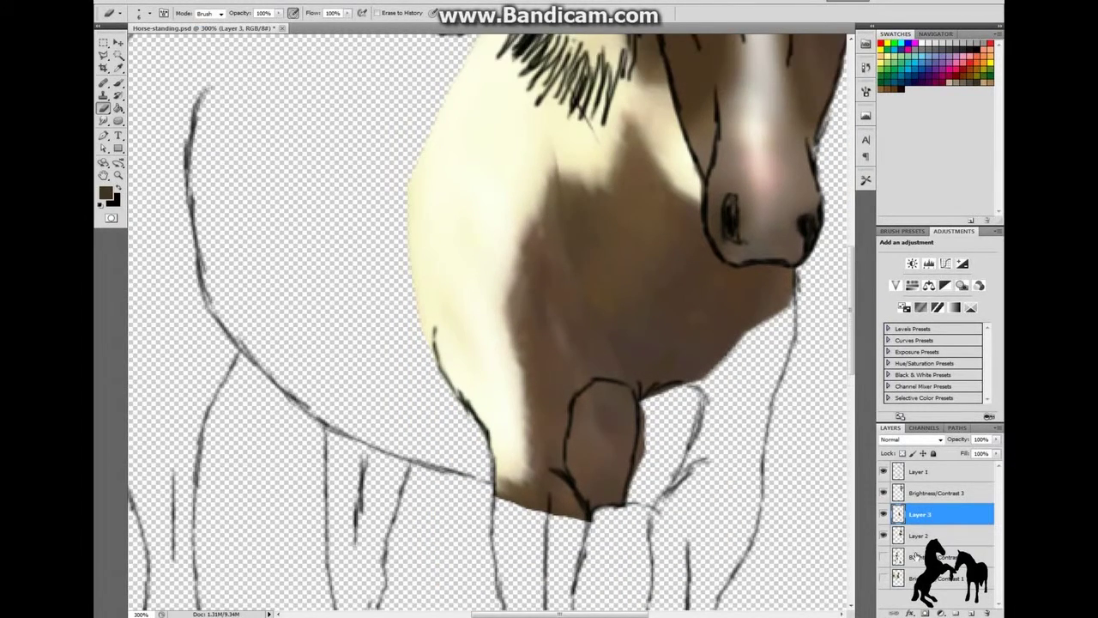
# - Select the brown leg section on the Brightness/Contrast 4 layer and copy it to a new layer higher in the stack
pyautogui.hotkey('alt', '[')
pyautogui.hotkey('alt', '[')
pyautogui.press('l')
pyautogui.scroll(-5, 381, 346)
pyautogui.click(423, 171)
pyautogui.hotkey('ctrl', 'j')
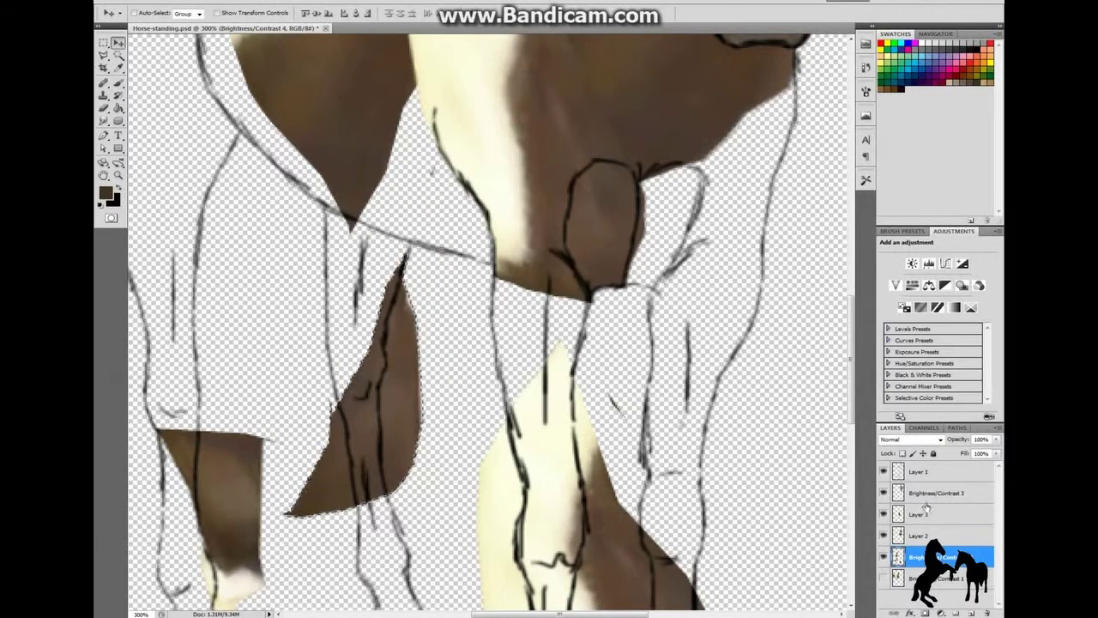
pyautogui.hotkey('ctrl', ']')
# - Move, rotate and stretch the copied brown piece so it covers the far shoulder and the top of the far front leg
pyautogui.press('v')
pyautogui.scroll(2, 489, 322)
pyautogui.scroll(2, 489, 321)
pyautogui.hotkey('ctrl', 't')
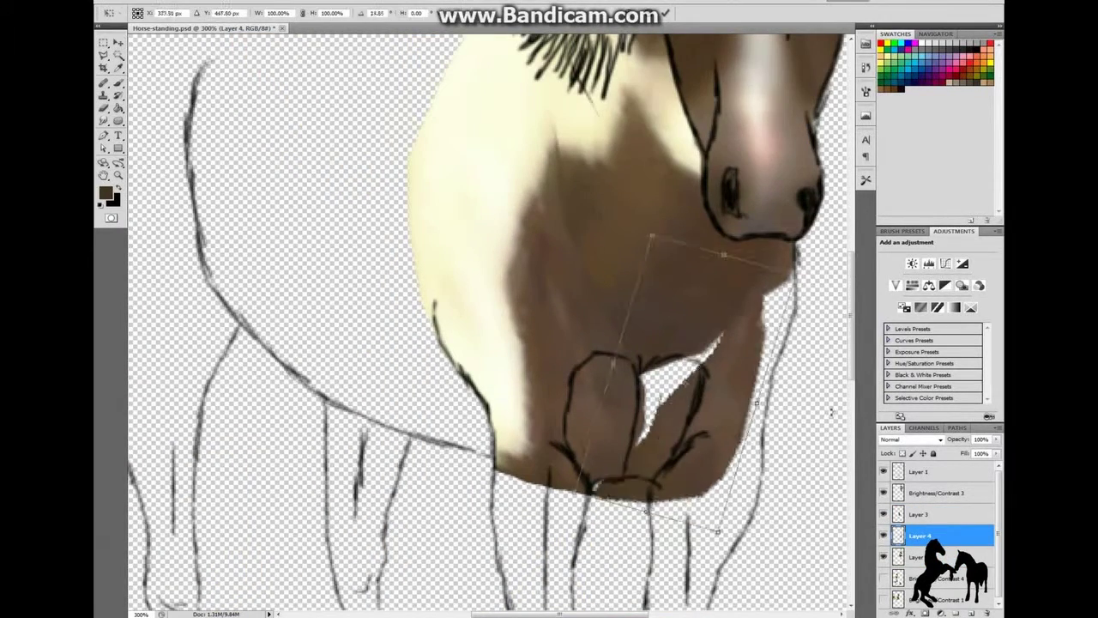
pyautogui.moveTo(773, 360); pyautogui.dragTo(672, 363)
pyautogui.press('Return')
# - Erase the brown piece's excess outside the far chest outline and in the gap between the upper front legs
pyautogui.click(150, 12)
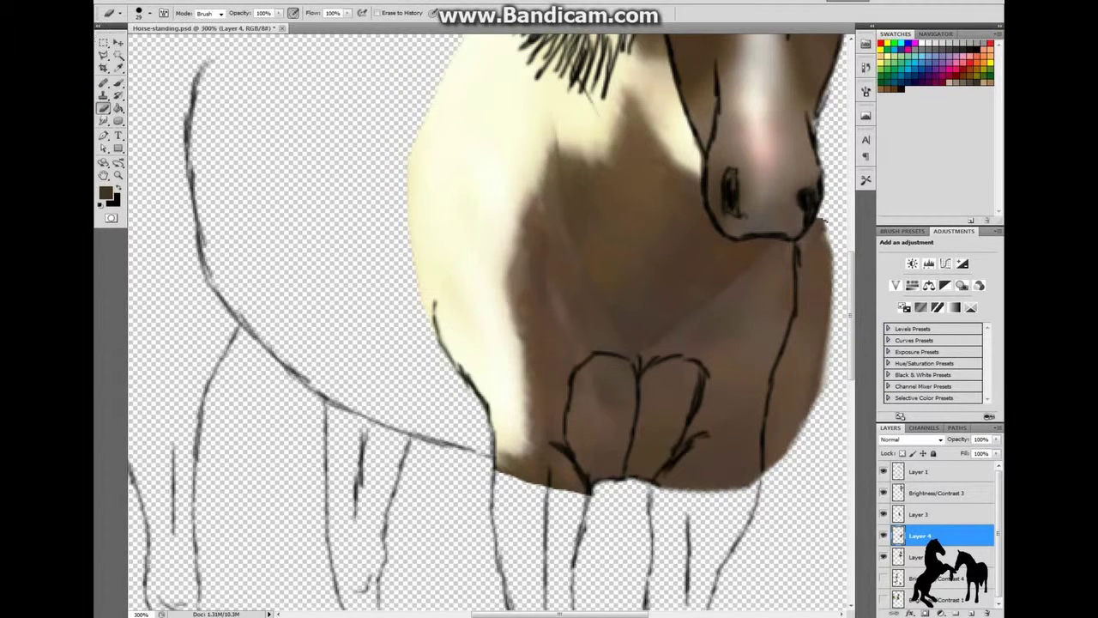
pyautogui.doubleClick(183, 112)
pyautogui.moveTo(819, 225); pyautogui.dragTo(803, 311)
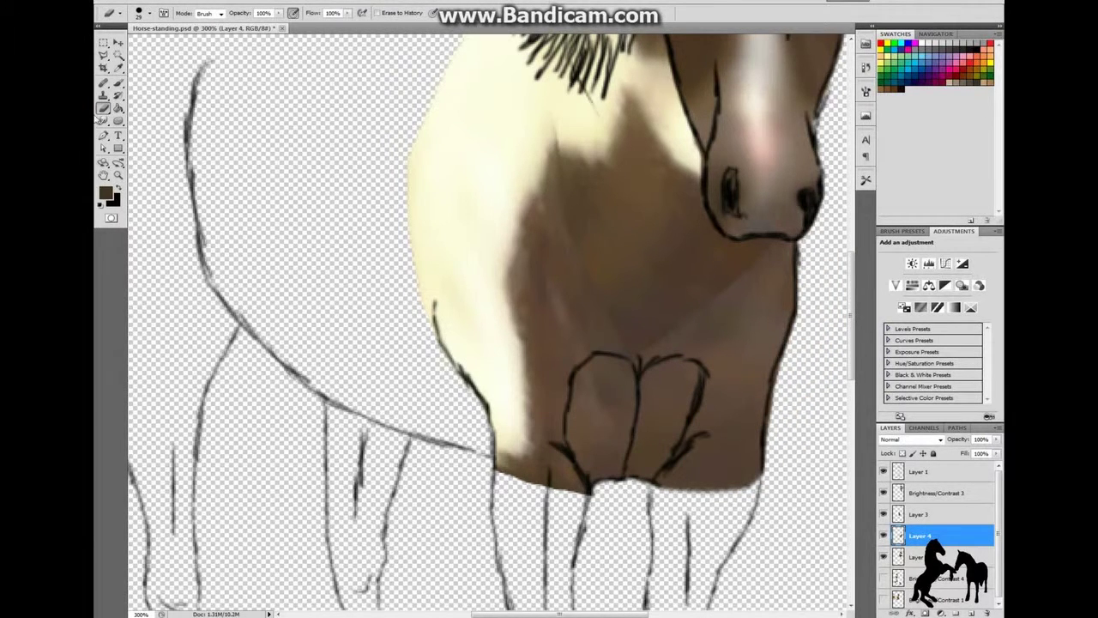
pyautogui.press('e')
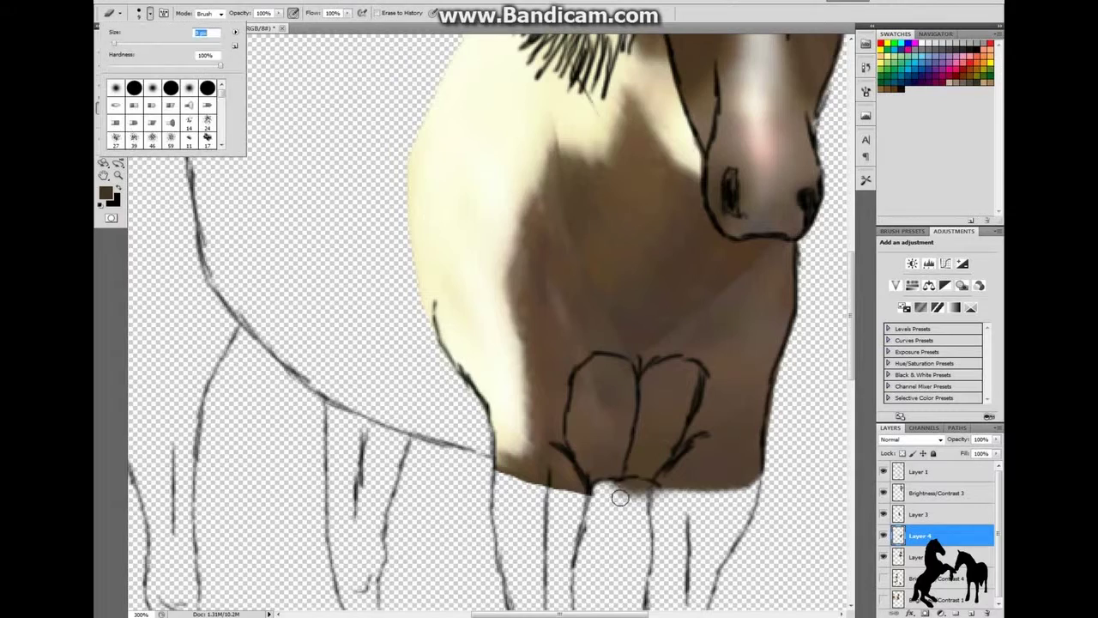
pyautogui.click(920, 514)
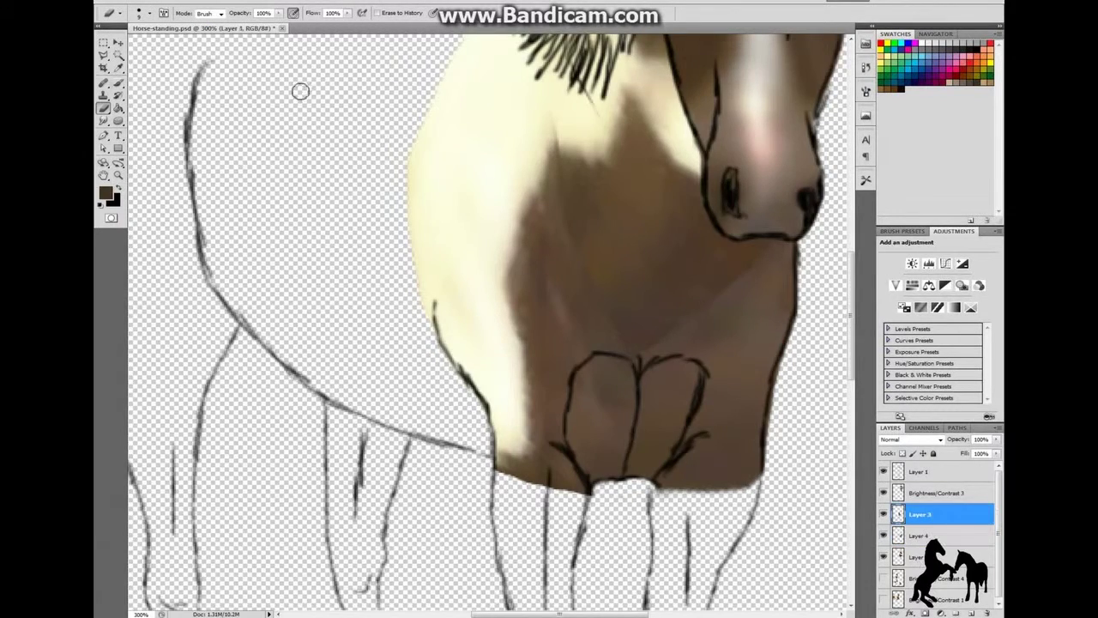
# - Inspect the whole horse with the sketch layer hidden, and show the sketch again
pyautogui.hotkey('ctrl', '0')
pyautogui.click(920, 471)
pyautogui.click(883, 471)
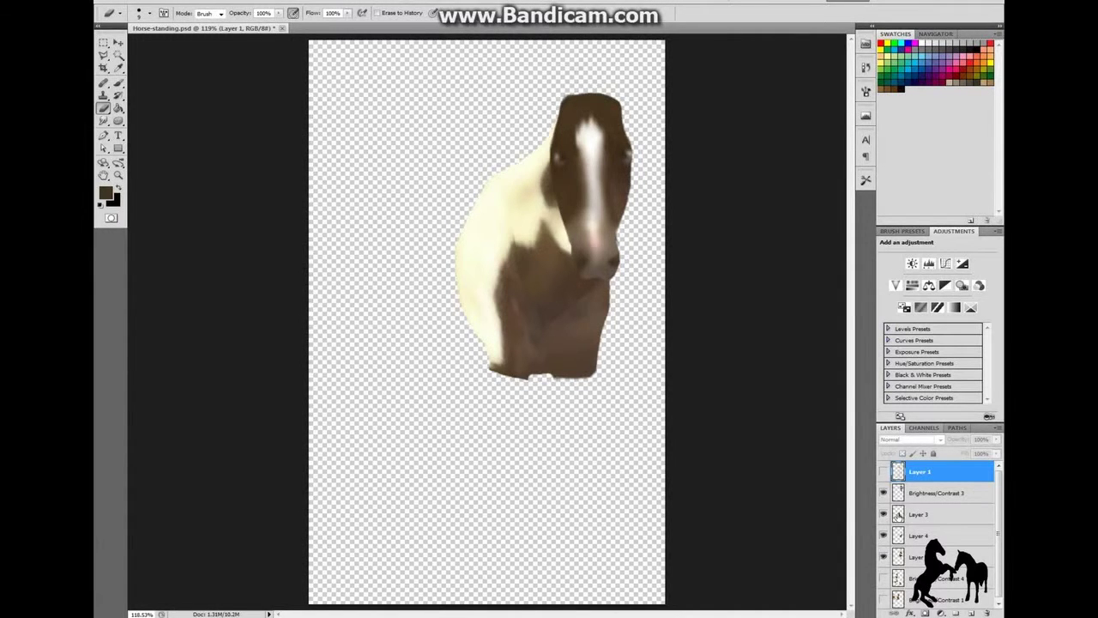
pyautogui.click(884, 471)
# - Activate the Brightness/Contrast 1 layer and hide all the other layers
pyautogui.click(935, 598)
pyautogui.press('v')
pyautogui.moveTo(412, 257); pyautogui.dragTo(549, 480)
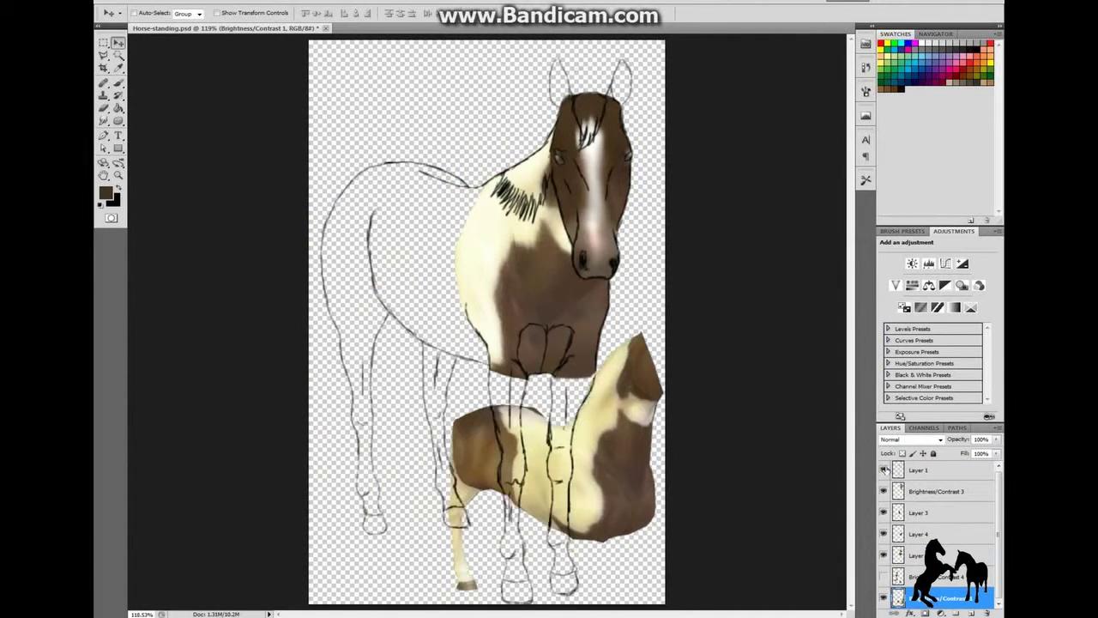
pyautogui.keyDown('alt'); pyautogui.click(883, 598); pyautogui.keyUp('alt')
# - Outline the cream areas of the barrel, neck base and hind leg with a polygonal lasso selection
pyautogui.hotkey('ctrl', '+')
pyautogui.hotkey('ctrl', '+')
pyautogui.press('l')
pyautogui.scroll(-3, 279, 470)
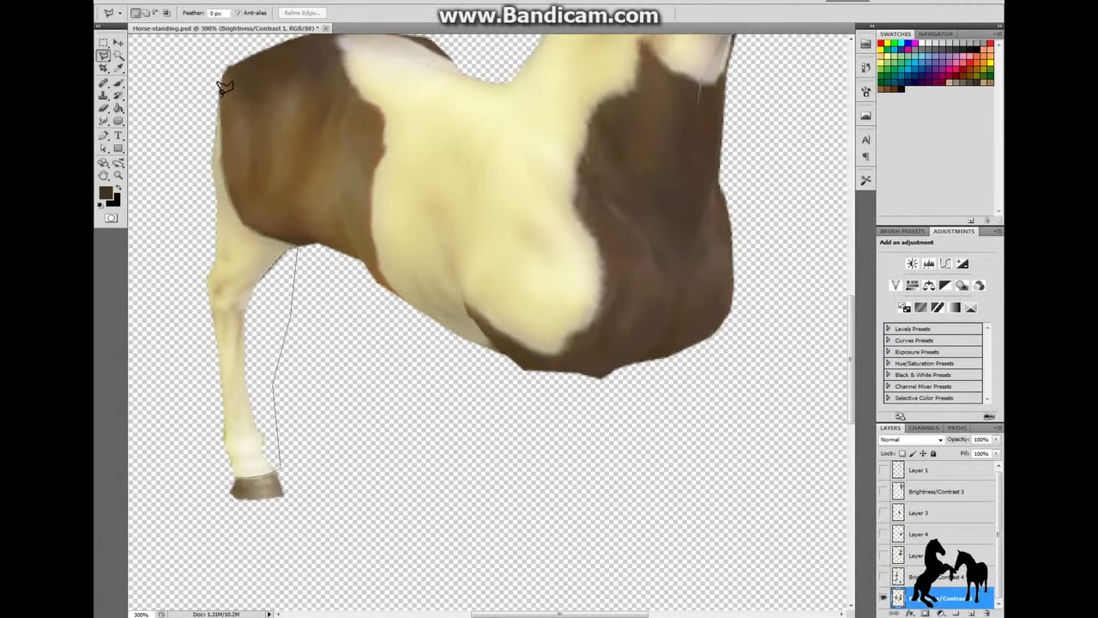
pyautogui.moveTo(225, 89)
pyautogui.mouseDown()
pyautogui.moveTo(260, 15)
pyautogui.moveTo(343, 139)
pyautogui.mouseUp()
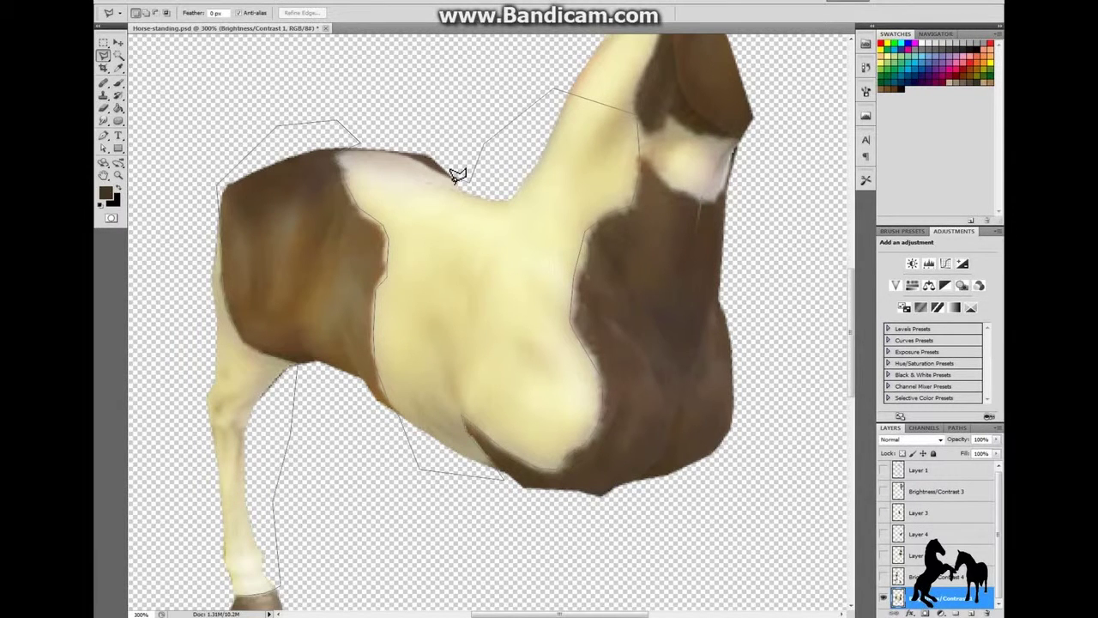
pyautogui.doubleClick(195, 97)
# - Refine the edge of the cream selection with smoothing and feathering
pyautogui.click(219, 1)
pyautogui.click(257, 102)
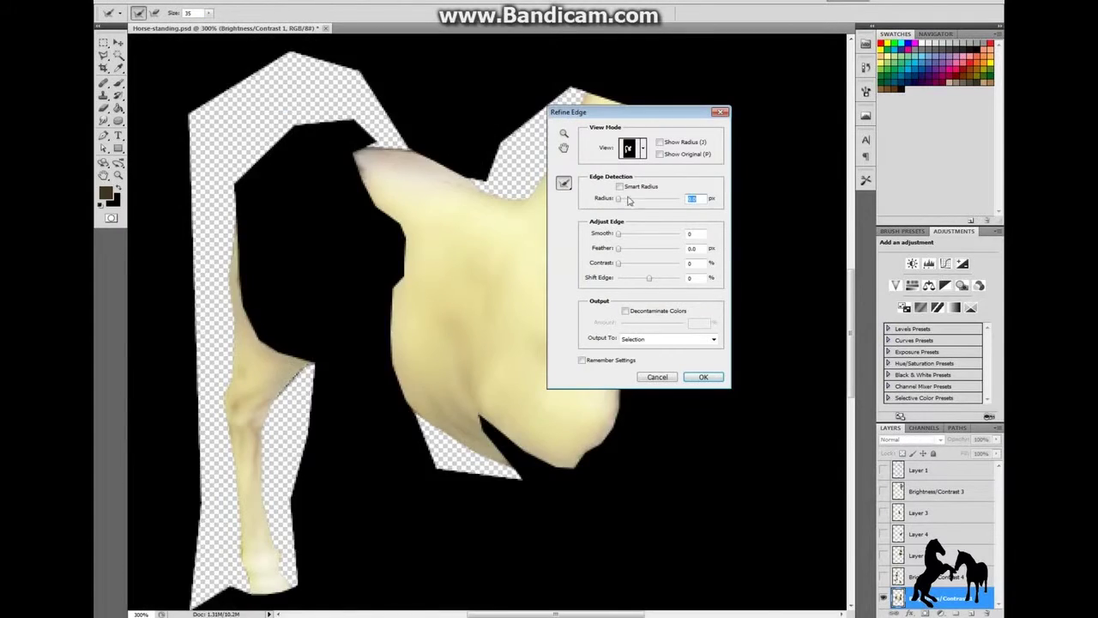
pyautogui.moveTo(612, 233); pyautogui.dragTo(635, 251)
pyautogui.moveTo(635, 112); pyautogui.dragTo(746, 239)
pyautogui.moveTo(760, 405)
pyautogui.mouseDown()
pyautogui.moveTo(742, 405)
pyautogui.moveTo(755, 405)
pyautogui.mouseUp()
pyautogui.click(815, 505)
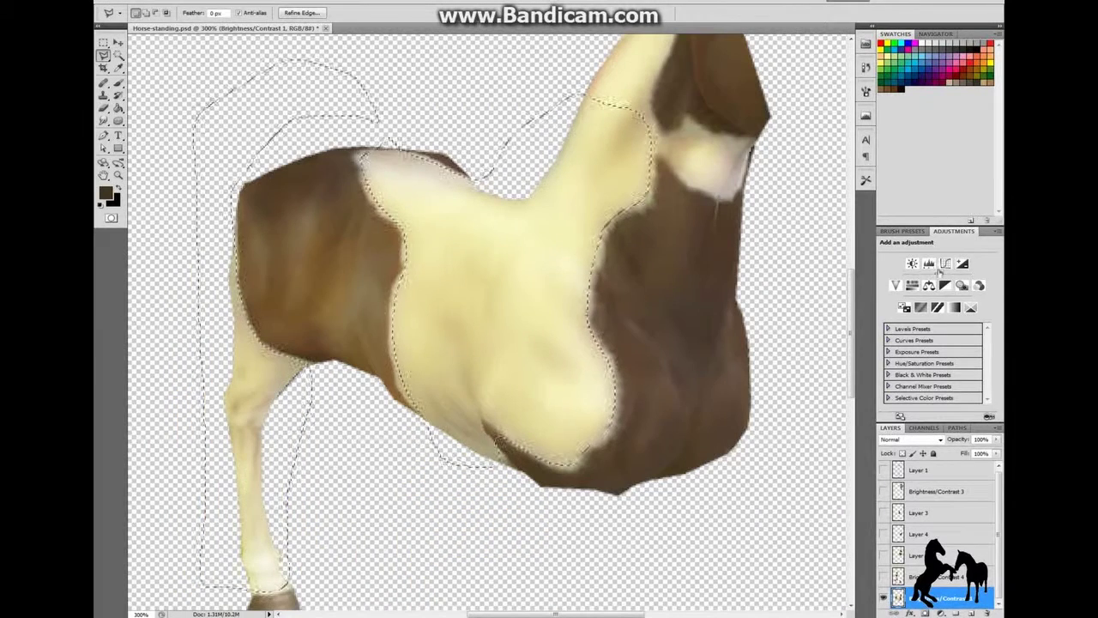
# - Brighten the selected cream areas with a Brightness/Contrast adjustment set to brightness 75
pyautogui.click(912, 263)
pyautogui.write('75')
pyautogui.press('Tab')
# - Transform and warp the copied belly piece to fill the sketched barrel, and erase its excess below the belly line
pyautogui.moveTo(395, 283); pyautogui.dragTo(375, 317)
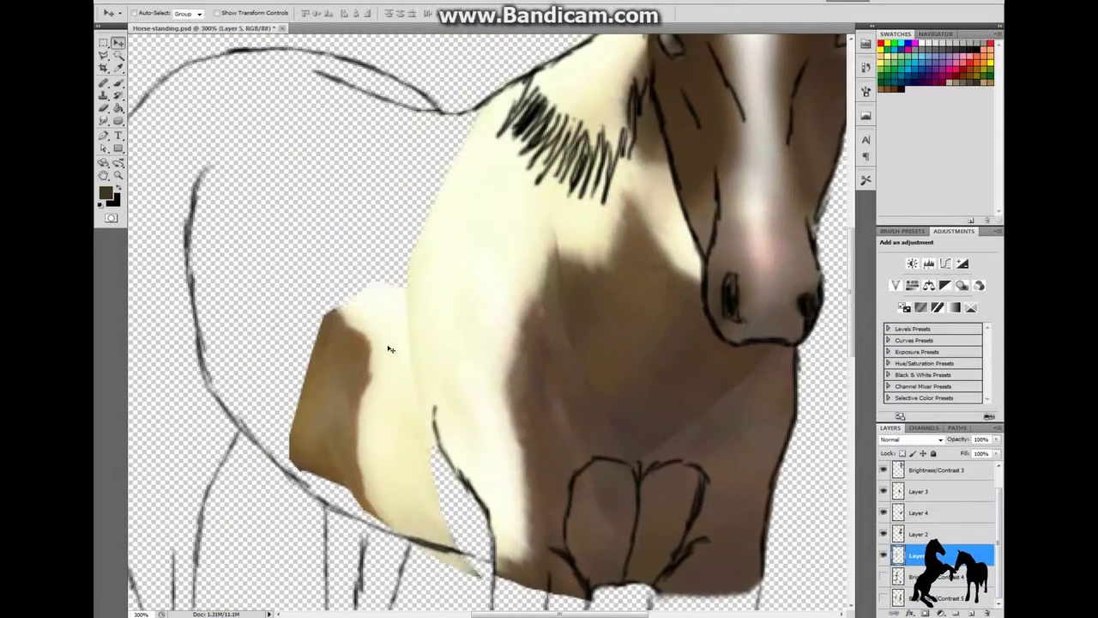
pyautogui.hotkey('ctrl', 't')
pyautogui.moveTo(251, 185); pyautogui.dragTo(182, 70)
pyautogui.rightClick(343, 284)
pyautogui.click(378, 403)
pyautogui.moveTo(274, 283)
pyautogui.mouseDown()
pyautogui.moveTo(326, 374)
pyautogui.moveTo(283, 283)
pyautogui.moveTo(245, 238)
pyautogui.moveTo(369, 429)
pyautogui.mouseUp()
pyautogui.press('Return')
pyautogui.press('e')
pyautogui.scroll(-3, 413, 98)
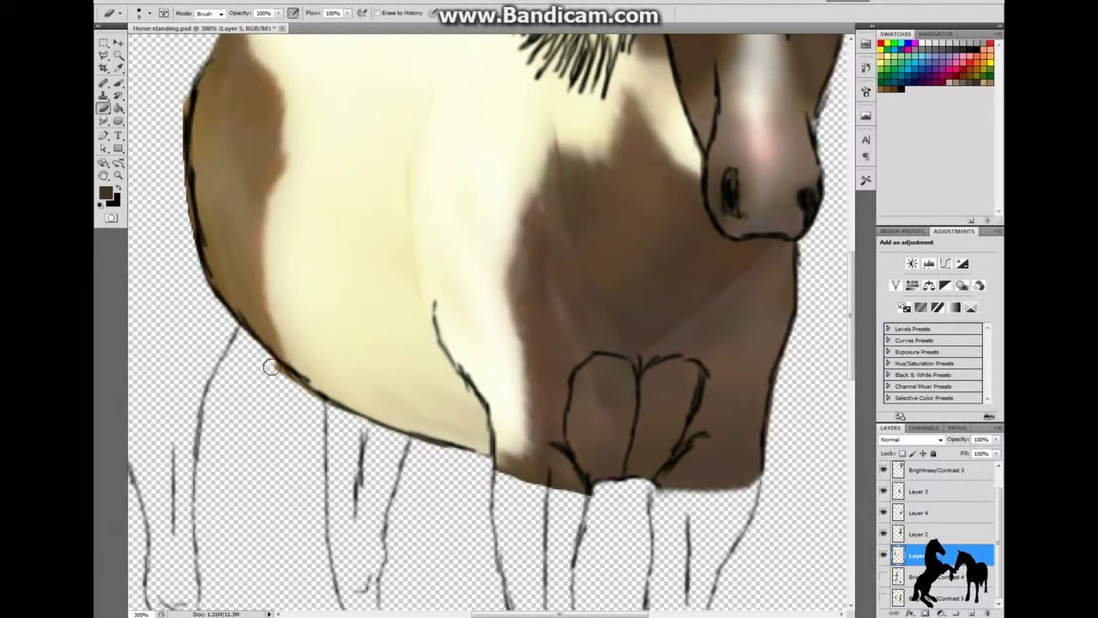
# - Copy the hindquarter section of the Brightness/Contrast 5 layer to a new layer and transform it toward the sketched rump
pyautogui.hotkey('ctrl', '0')
pyautogui.press('v')
pyautogui.click(944, 598)
pyautogui.hotkey('ctrl', 'j')
pyautogui.hotkey('ctrl', 't')
pyautogui.moveTo(370, 216); pyautogui.dragTo(383, 147)
pyautogui.press('Return')
# - Widen and warp the hindquarter piece so it fills the sketched rump and back
pyautogui.hotkey('ctrl', 't')
pyautogui.moveTo(417, 252); pyautogui.dragTo(501, 251)
pyautogui.rightClick(429, 257)
pyautogui.click(463, 343)
pyautogui.moveTo(395, 266); pyautogui.dragTo(400, 316)
pyautogui.press('Return')
# - Erase the hindquarter piece's excess outside the sketched back, rump and belly, and check the edges with the sketch hidden
pyautogui.hotkey('ctrl', '+')
pyautogui.hotkey('ctrl', '+')
pyautogui.hotkey('ctrl', '+')
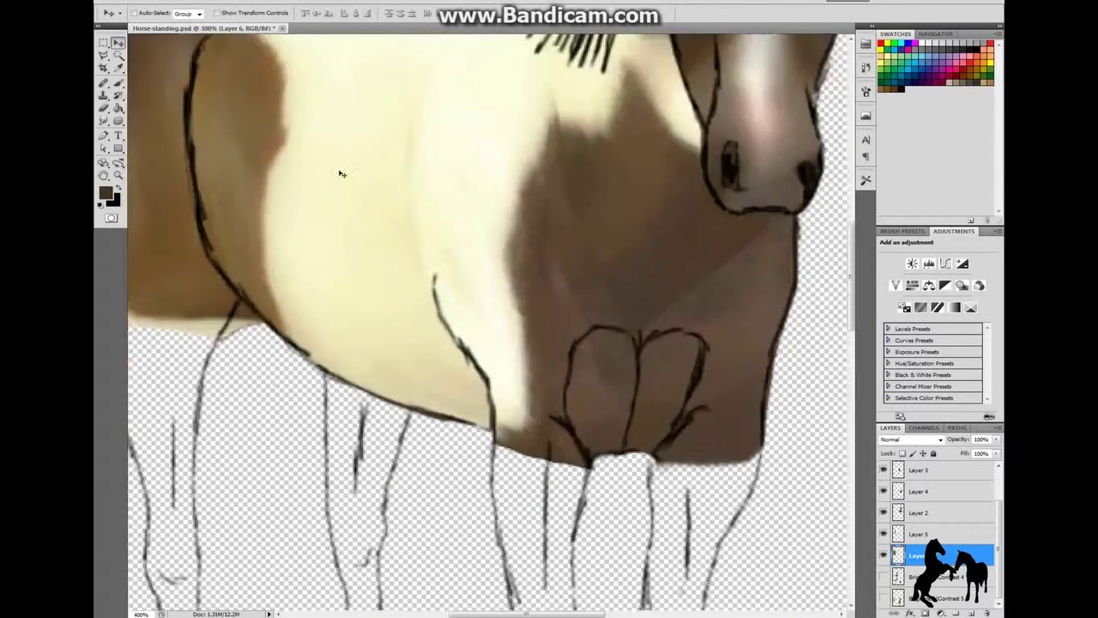
pyautogui.press('b')
pyautogui.moveTo(437, 230); pyautogui.dragTo(611, 268)
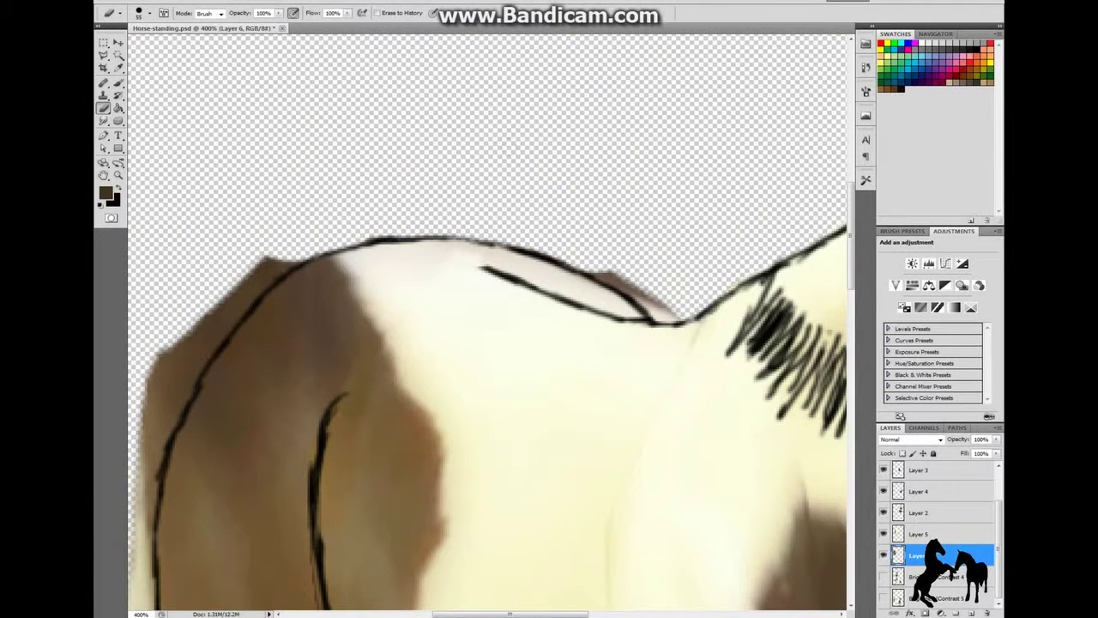
pyautogui.moveTo(481, 343); pyautogui.dragTo(673, 206)
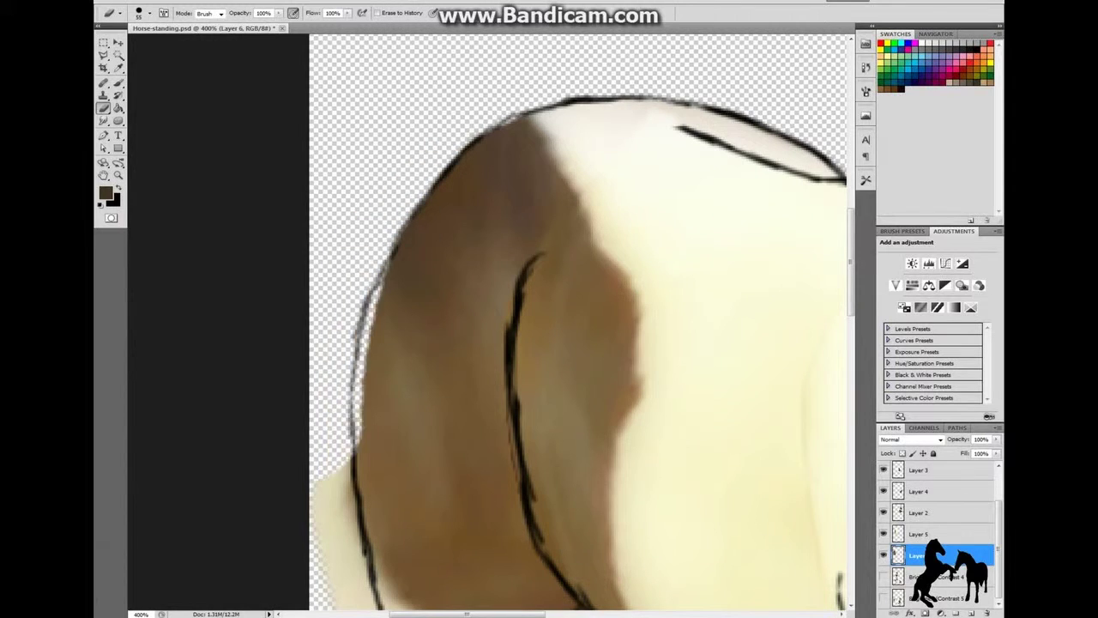
pyautogui.scroll(-5, 578, 322)
pyautogui.moveTo(336, 146)
pyautogui.mouseDown()
pyautogui.moveTo(329, 283)
pyautogui.moveTo(378, 420)
pyautogui.mouseUp()
pyautogui.moveTo(562, 429); pyautogui.dragTo(610, 441)
pyautogui.click(885, 470)
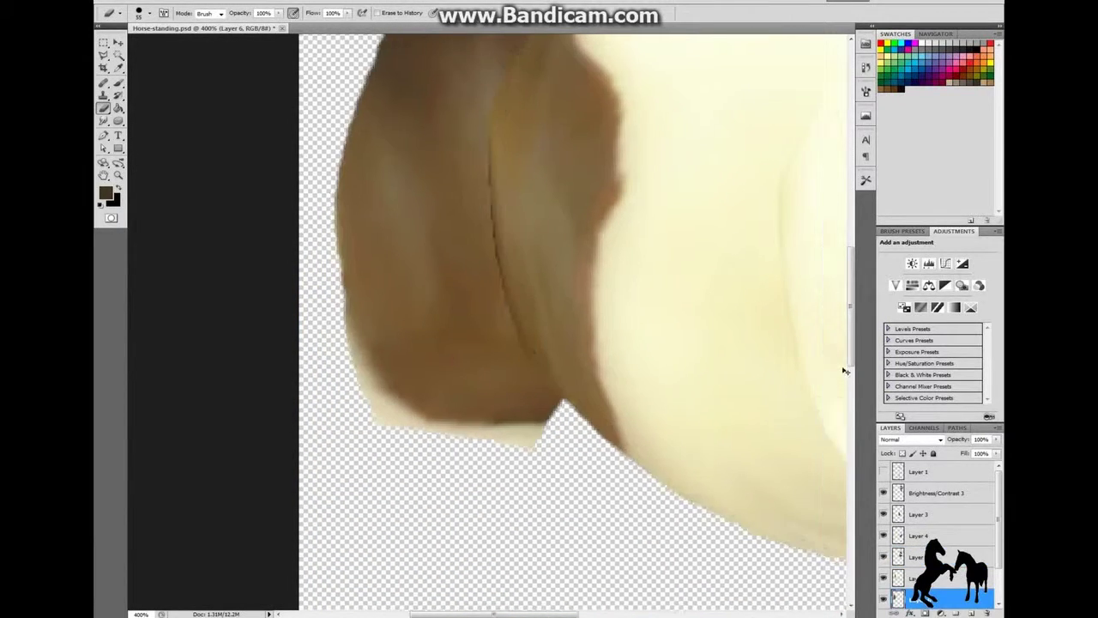
pyautogui.hotkey('ctrl', '0')
pyautogui.click(885, 470)
# - Show the Brightness/Contrast 4 layer, select its brown-and-white lower leg without the hoof, and place it on a new layer
pyautogui.click(884, 577)
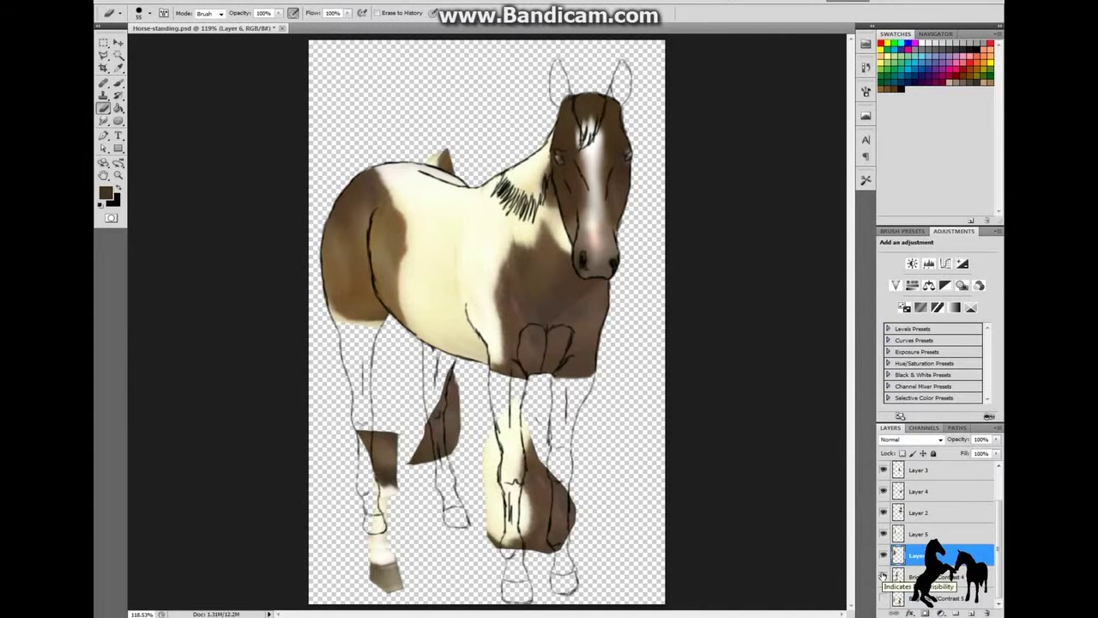
pyautogui.click(923, 577)
pyautogui.press('l')
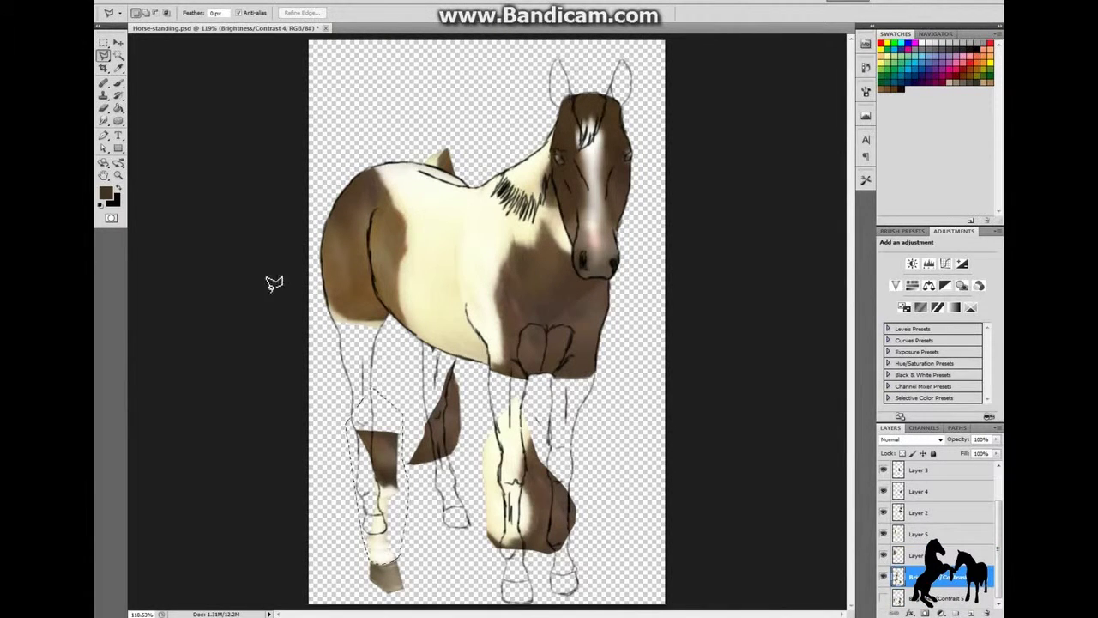
pyautogui.press('v')
pyautogui.moveTo(702, 605); pyautogui.dragTo(677, 558)
pyautogui.hotkey('ctrl', 'd')
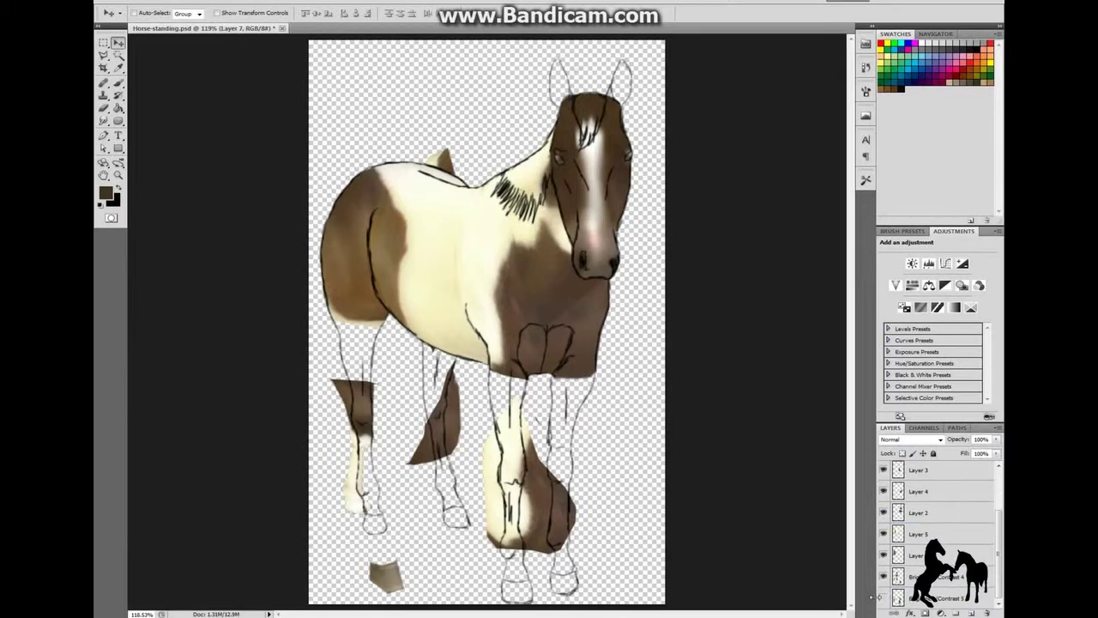
# - Paste another copy of the lower leg piece and move it onto the sketched near front leg
pyautogui.press('Delete')
pyautogui.hotkey('ctrl', 'v')
pyautogui.moveTo(486, 322); pyautogui.dragTo(502, 476)
pyautogui.scroll(3, 469, 558)
# - Transform and warp the leg piece so it covers the near front leg from the chest to the hoof line
pyautogui.hotkey('ctrl', 't')
pyautogui.scroll(3, 571, 231)
pyautogui.moveTo(570, 231); pyautogui.dragTo(549, 283)
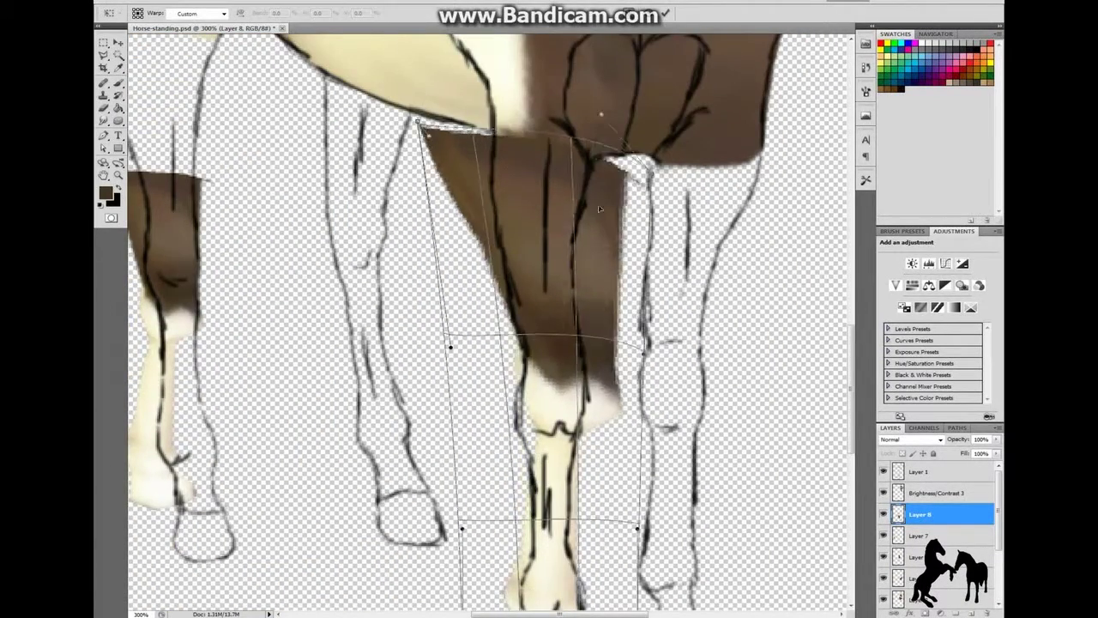
pyautogui.scroll(-4, 549, 283)
pyautogui.moveTo(549, 480); pyautogui.dragTo(527, 532)
pyautogui.scroll(3, 527, 532)
pyautogui.moveTo(463, 326)
pyautogui.mouseDown()
pyautogui.moveTo(529, 302)
pyautogui.moveTo(592, 418)
pyautogui.mouseUp()
pyautogui.press('Return')
# - Set the eraser size to 11 and erase the part of the leg piece that overlaps the near front hoof
pyautogui.scroll(-5, 530, 302)
pyautogui.press('b')
pyautogui.click(138, 13)
pyautogui.moveTo(597, 486)
pyautogui.mouseDown()
pyautogui.moveTo(569, 524)
pyautogui.moveTo(520, 515)
pyautogui.mouseUp()
pyautogui.scroll(3, 513, 467)
pyautogui.moveTo(600, 182)
pyautogui.mouseDown()
pyautogui.moveTo(574, 312)
pyautogui.moveTo(600, 237)
pyautogui.mouseUp()
pyautogui.hotkey('ctrl', 'z')
pyautogui.hotkey('ctrl', 'z')
# - Erase the leg piece's excess along the inner edge of the near front leg
pyautogui.scroll(-1, 601, 238)
pyautogui.moveTo(592, 163); pyautogui.dragTo(601, 250)
pyautogui.scroll(-2, 600, 249)
pyautogui.moveTo(592, 120)
pyautogui.mouseDown()
pyautogui.moveTo(596, 188)
pyautogui.moveTo(579, 284)
pyautogui.mouseUp()
# - Erase the leg piece's excess along the outer edge of the near front leg, down to the hoof
pyautogui.scroll(3, 450, 124)
pyautogui.moveTo(482, 61); pyautogui.dragTo(493, 265)
pyautogui.scroll(-4, 492, 265)
pyautogui.moveTo(502, 155); pyautogui.dragTo(506, 212)
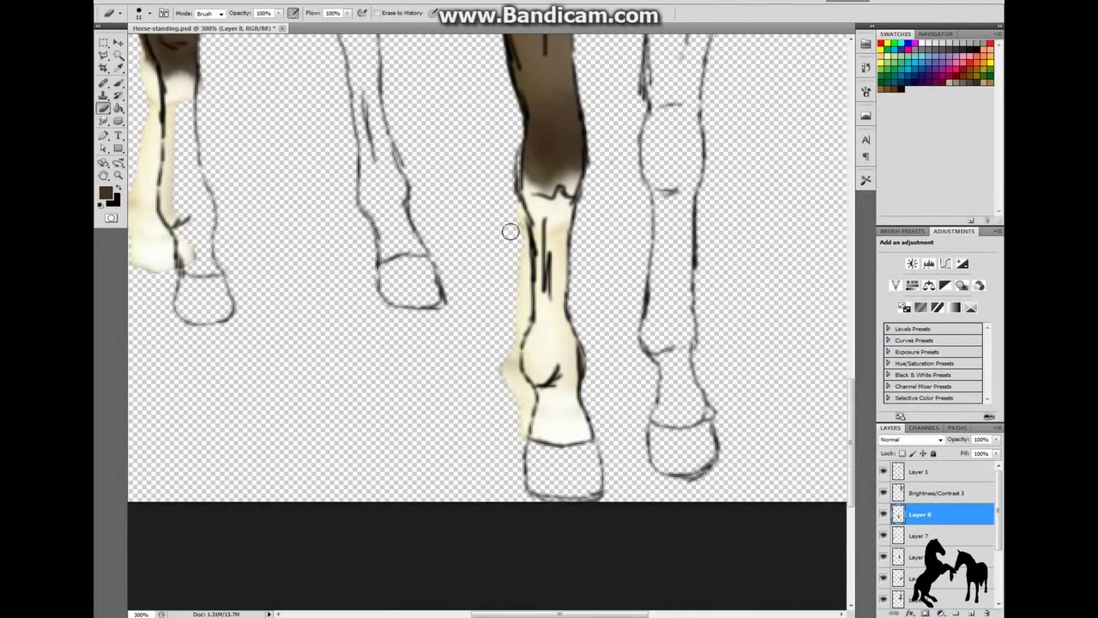
pyautogui.moveTo(519, 305)
pyautogui.mouseDown()
pyautogui.moveTo(505, 366)
pyautogui.moveTo(510, 354)
pyautogui.moveTo(514, 443)
pyautogui.mouseUp()
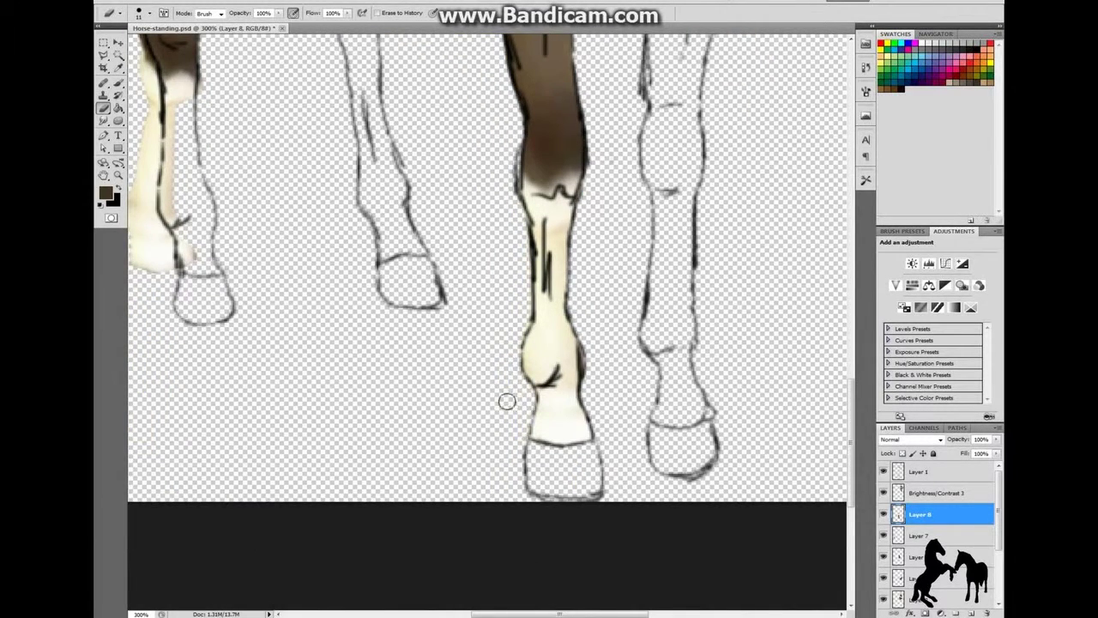
# - Move the leg piece on Layer 7 onto the sketched far front leg
pyautogui.scroll(5, 489, 326)
pyautogui.hotkey('ctrl', '0')
pyautogui.click(918, 535)
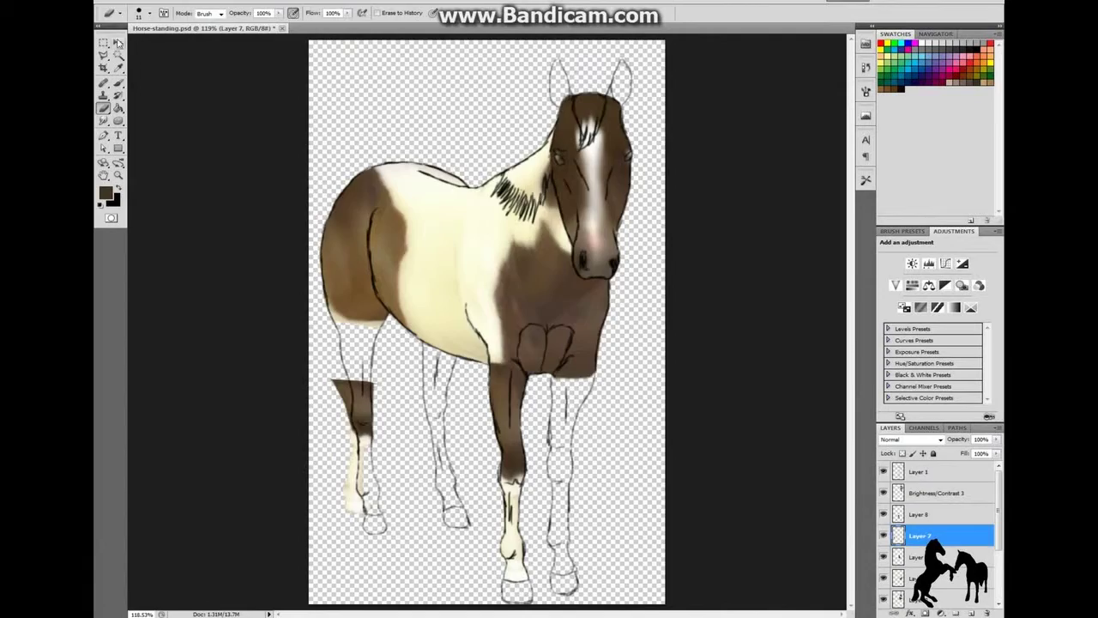
pyautogui.press('v')
pyautogui.moveTo(354, 429); pyautogui.dragTo(565, 461)
# - Transform the Layer 7 leg piece so it covers the far front leg from the chest to the hoof line
pyautogui.hotkey('ctrl', '+')
pyautogui.hotkey('ctrl', '+')
pyautogui.hotkey('ctrl', 't')
pyautogui.moveTo(731, 269); pyautogui.dragTo(806, 326)
pyautogui.scroll(-3, 699, 410)
pyautogui.scroll(5, 699, 409)
pyautogui.press('Return')
# - Erase the Layer 7 piece's excess along the inner edge of the far front leg, down to the hoof
pyautogui.press('b')
pyautogui.click(150, 14)
pyautogui.press('e')
pyautogui.moveTo(639, 190)
pyautogui.mouseDown()
pyautogui.moveTo(627, 409)
pyautogui.moveTo(616, 196)
pyautogui.mouseUp()
pyautogui.scroll(-5, 634, 174)
pyautogui.moveTo(630, 128)
pyautogui.mouseDown()
pyautogui.moveTo(637, 175)
pyautogui.moveTo(619, 314)
pyautogui.moveTo(634, 351)
pyautogui.mouseUp()
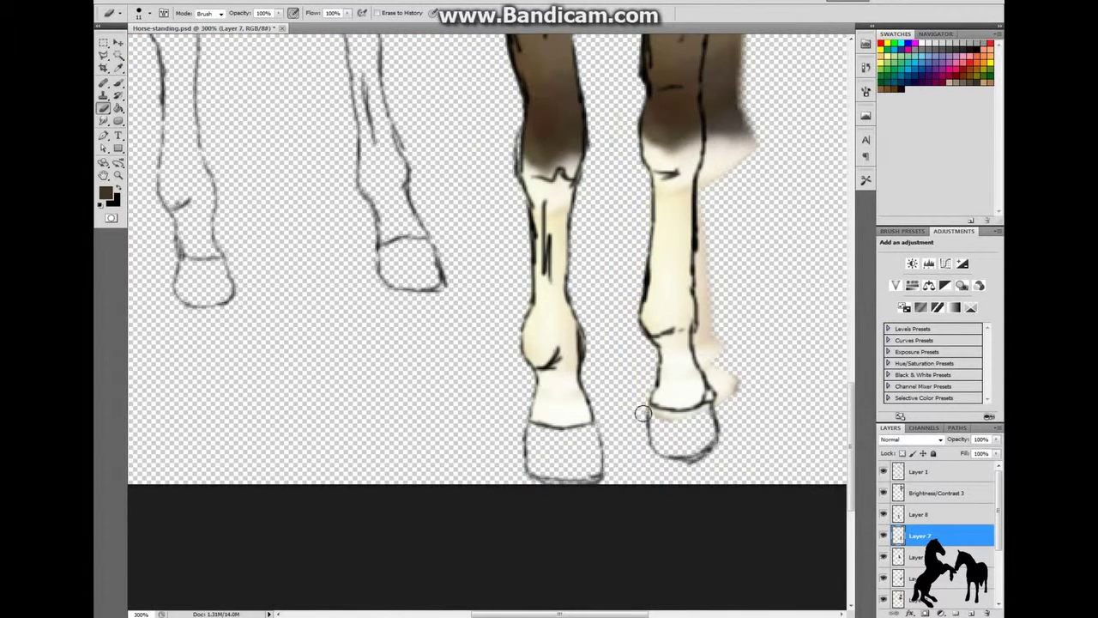
# - Erase the Layer 7 piece's excess along the outer edge of the far front leg
pyautogui.scroll(3, 730, 387)
pyautogui.moveTo(712, 216)
pyautogui.mouseDown()
pyautogui.moveTo(703, 240)
pyautogui.moveTo(720, 472)
pyautogui.mouseUp()
pyautogui.scroll(10, 721, 472)
pyautogui.moveTo(772, 142)
pyautogui.mouseDown()
pyautogui.moveTo(756, 218)
pyautogui.moveTo(763, 194)
pyautogui.moveTo(717, 287)
pyautogui.moveTo(715, 397)
pyautogui.moveTo(725, 299)
pyautogui.moveTo(737, 353)
pyautogui.mouseUp()
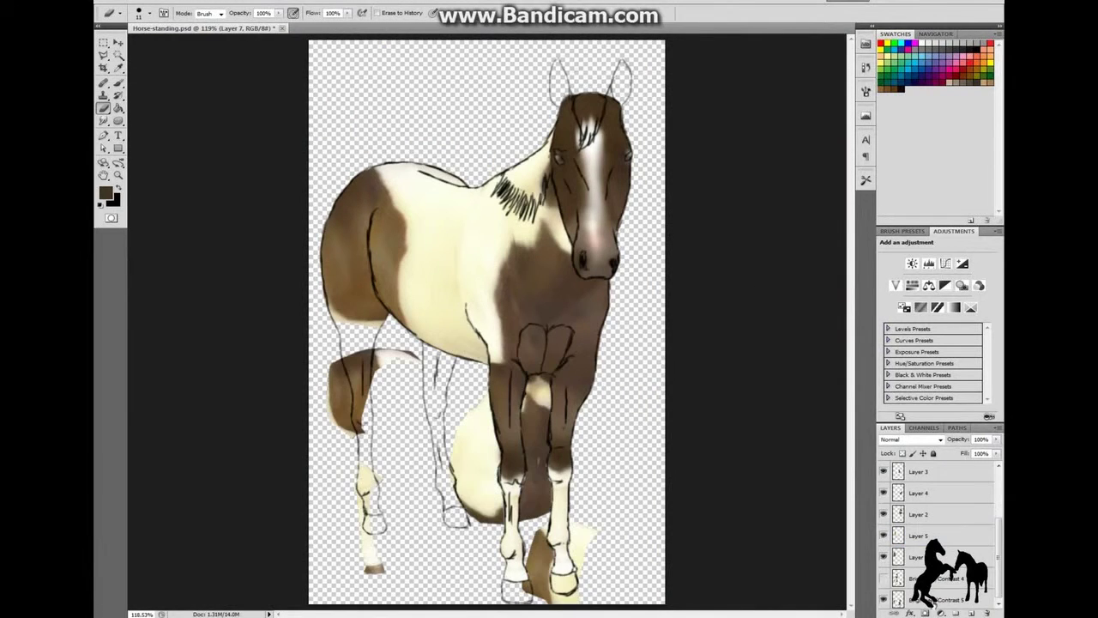
# - Move the cream lower leg section away from its hoof and place it on its own layer between Layer 5 and Layer 6
pyautogui.press('v')
pyautogui.moveTo(360, 498); pyautogui.dragTo(417, 463)
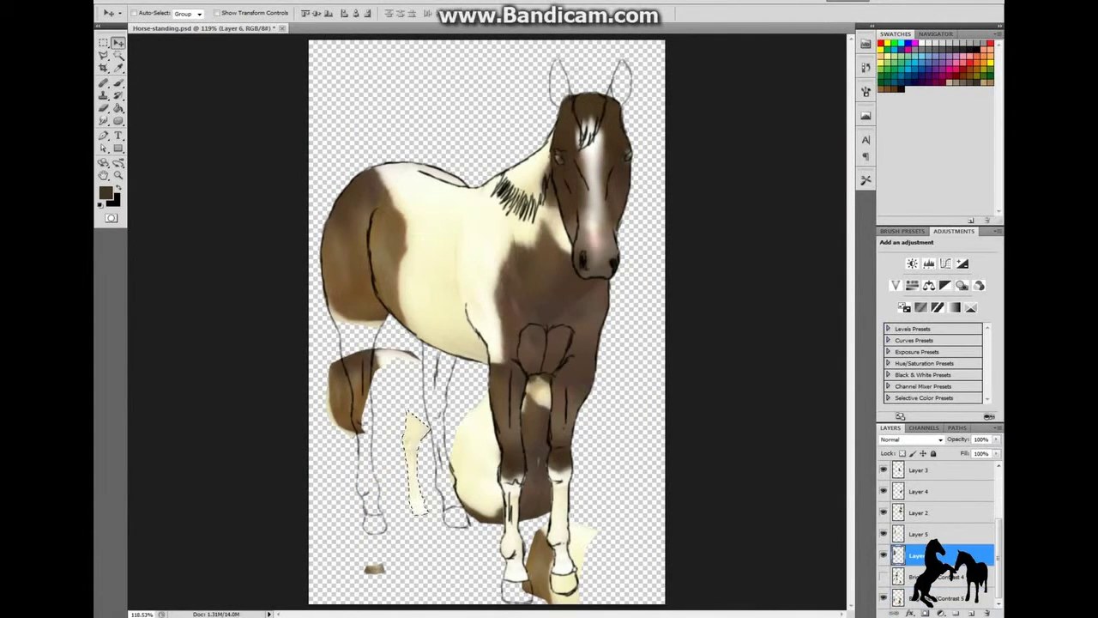
pyautogui.scroll(-2, 944, 532)
pyautogui.click(922, 513)
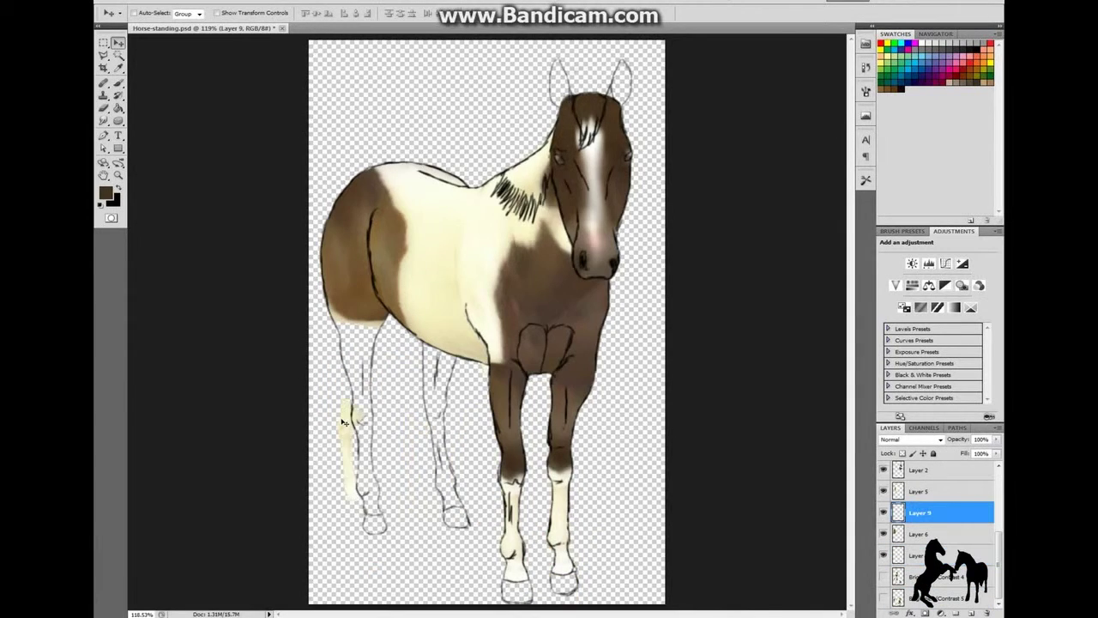
# - Scale the cream leg piece to about 168%, rotate it about -4.7° and warp it over the sketched near hind leg
pyautogui.scroll(2, 248, 429)
pyautogui.hotkey('ctrl', 't')
pyautogui.moveTo(659, 230); pyautogui.dragTo(404, 115)
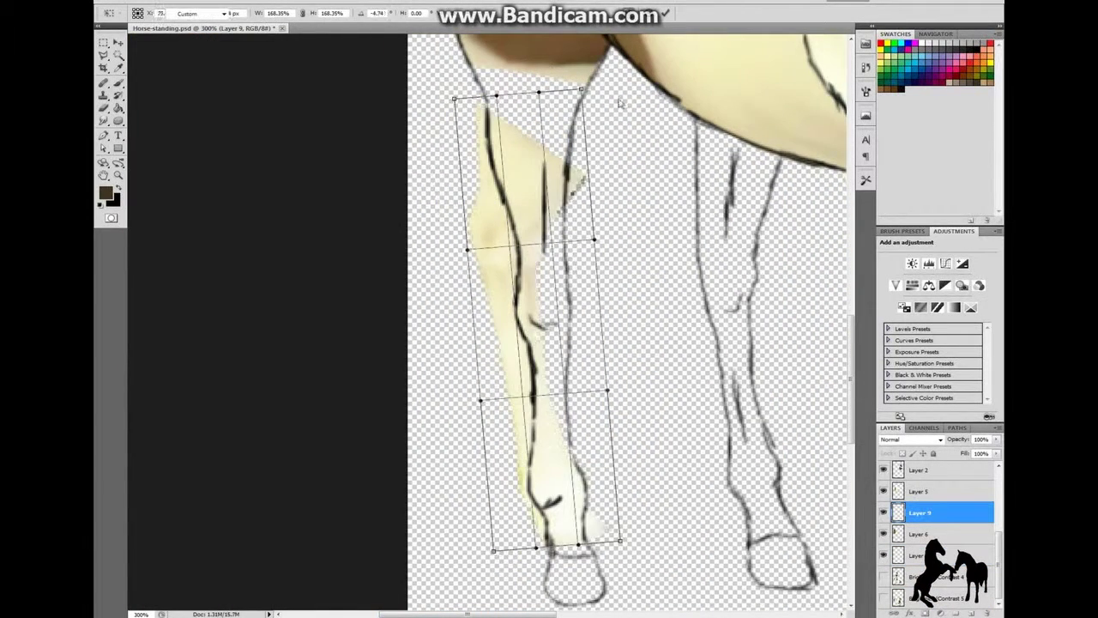
pyautogui.moveTo(620, 103); pyautogui.dragTo(535, 86)
pyautogui.press('Return')
# - Erase the cream piece's excess along the inner edge of the near hind leg, down to the hoof
pyautogui.click(103, 109)
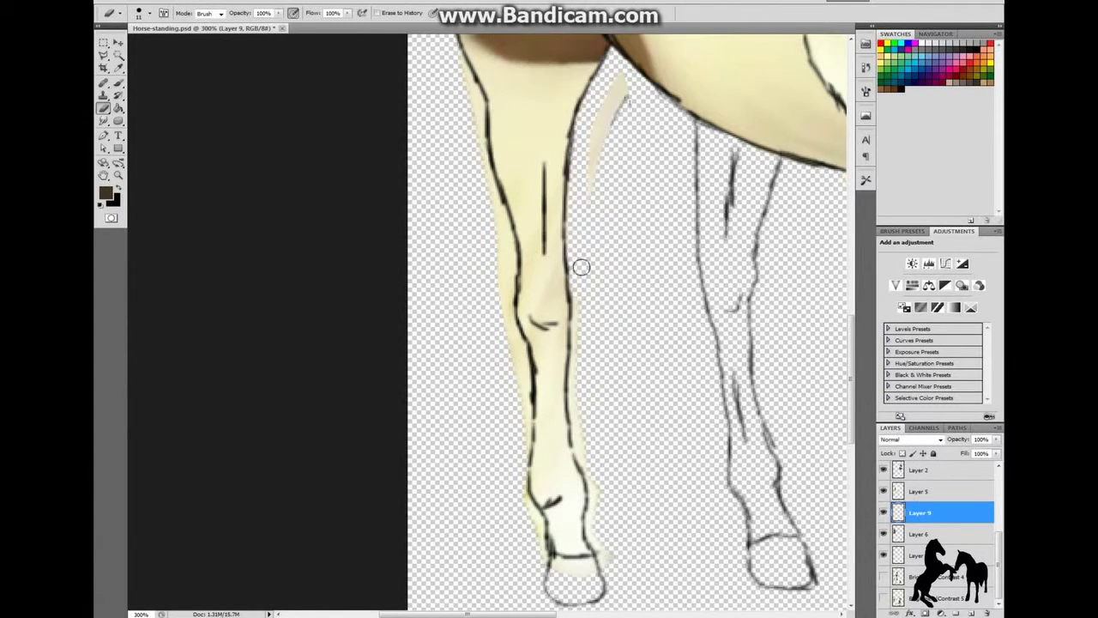
pyautogui.scroll(-3, 580, 266)
pyautogui.moveTo(578, 283)
pyautogui.mouseDown()
pyautogui.moveTo(586, 308)
pyautogui.moveTo(576, 272)
pyautogui.moveTo(597, 343)
pyautogui.mouseUp()
pyautogui.moveTo(596, 285); pyautogui.dragTo(606, 412)
# - Erase the cream piece's excess along the outer edge of the near hind leg, down to the hoof
pyautogui.scroll(3, 446, 152)
pyautogui.moveTo(446, 152)
pyautogui.mouseDown()
pyautogui.moveTo(472, 208)
pyautogui.moveTo(502, 366)
pyautogui.mouseUp()
pyautogui.scroll(-3, 502, 365)
pyautogui.moveTo(515, 214); pyautogui.dragTo(519, 310)
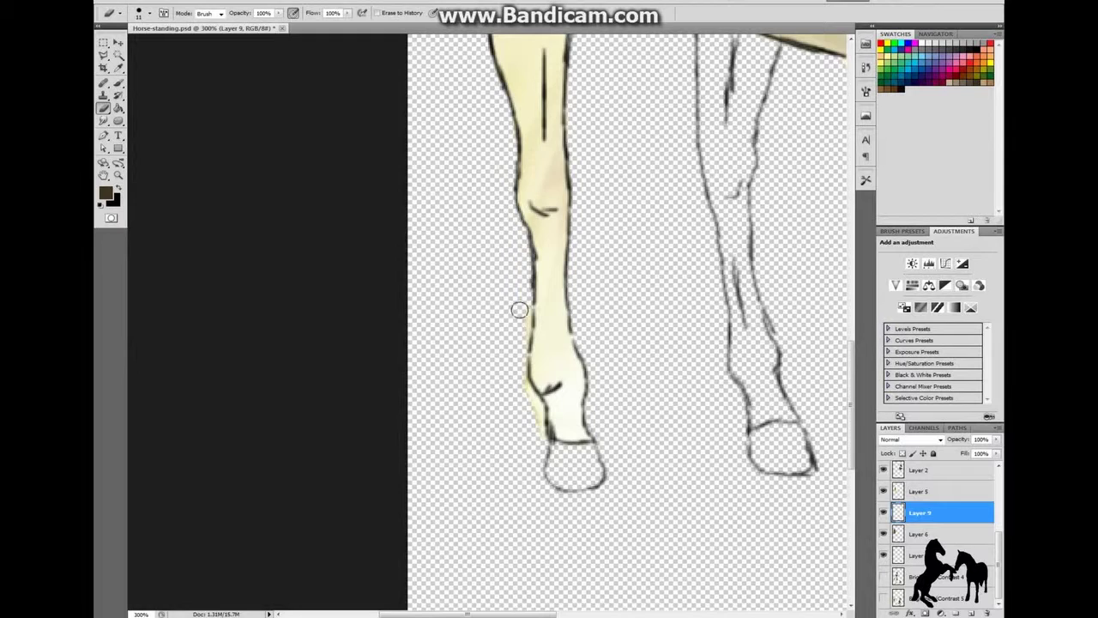
pyautogui.moveTo(533, 418); pyautogui.dragTo(267, 538)
# - Rotate and warp the cream leg piece on Layer 10 so it covers the sketched far hind leg
pyautogui.click(918, 556)
pyautogui.hotkey('ctrl', 't')
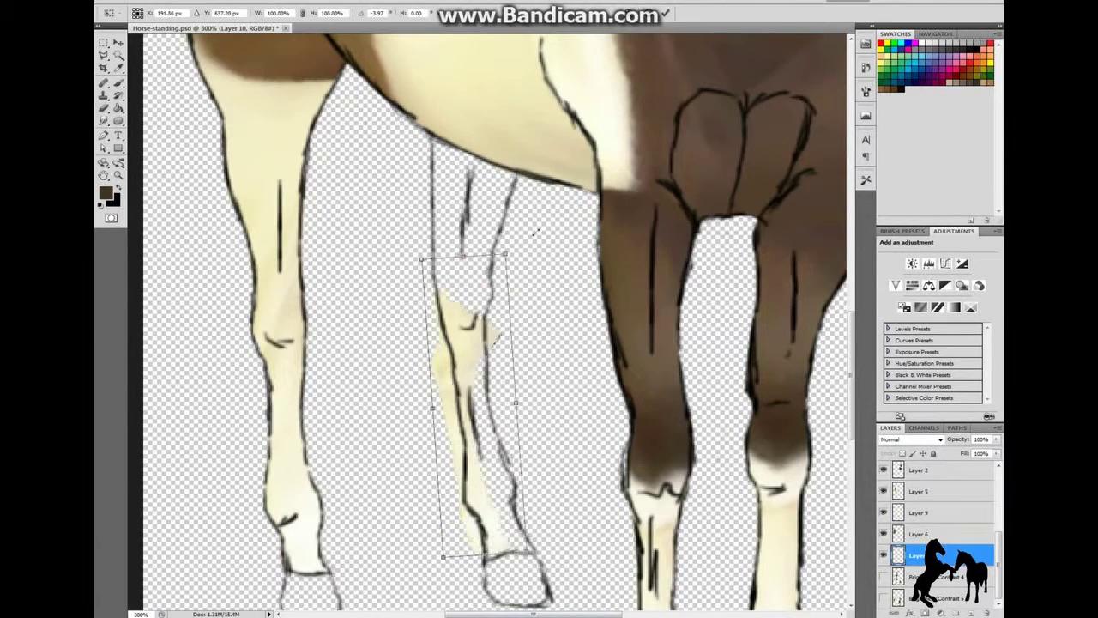
pyautogui.moveTo(453, 277); pyautogui.dragTo(464, 257)
pyautogui.scroll(-2, 463, 258)
pyautogui.press('Return')
# - Erase the cream piece's excess along both edges of the far hind leg, from the belly down to the hoof
pyautogui.press('e')
pyautogui.moveTo(522, 135); pyautogui.dragTo(490, 258)
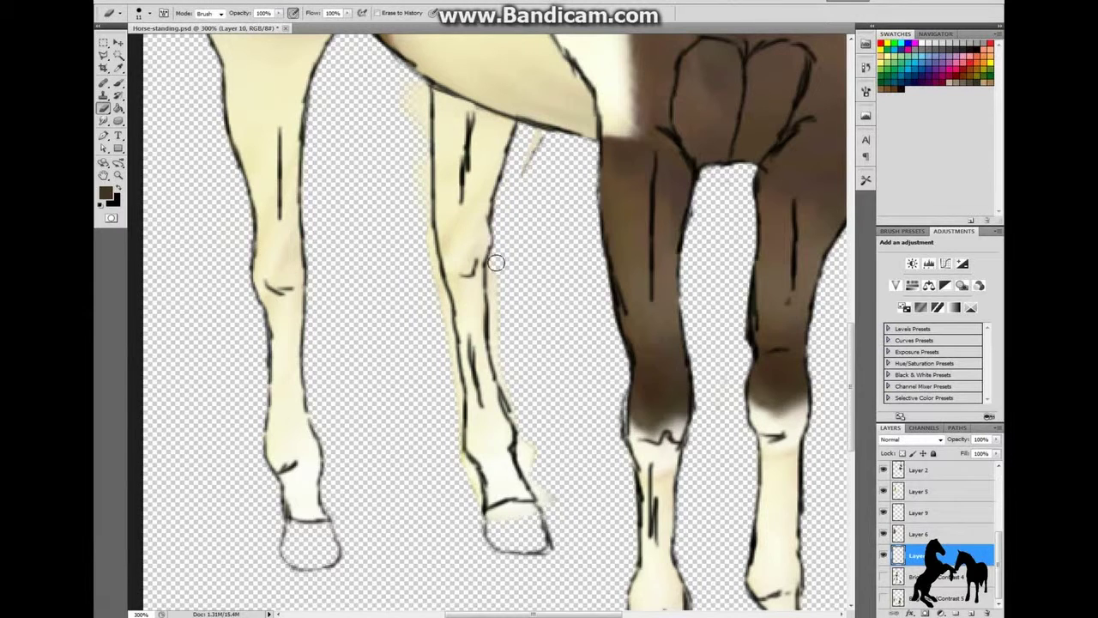
pyautogui.scroll(-3, 496, 127)
pyautogui.moveTo(496, 127)
pyautogui.mouseDown()
pyautogui.moveTo(503, 228)
pyautogui.moveTo(548, 378)
pyautogui.mouseUp()
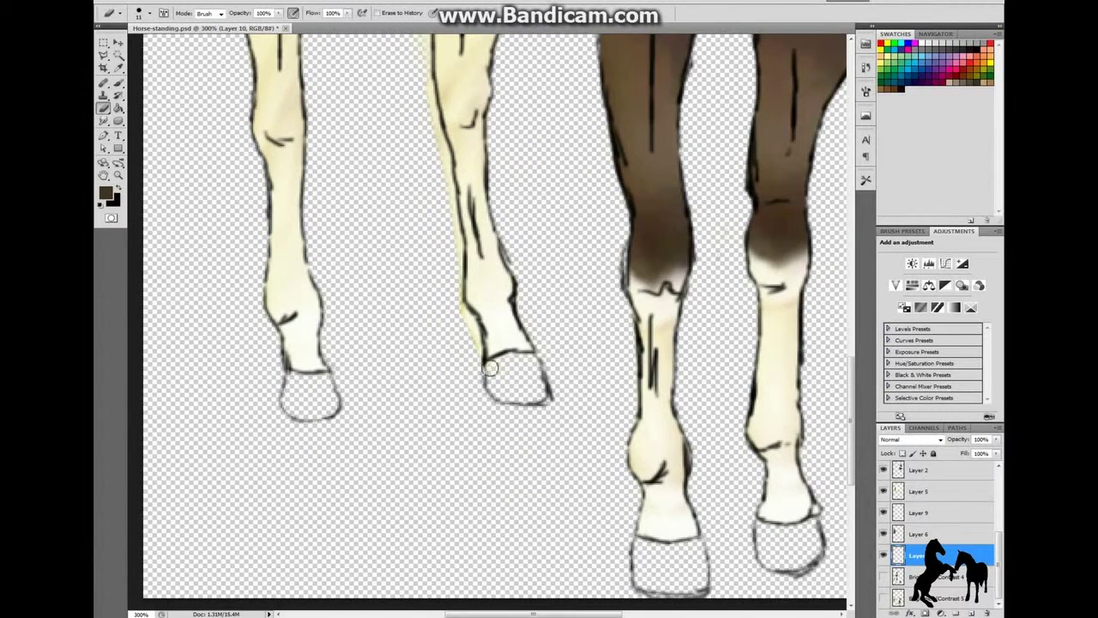
pyautogui.scroll(4, 421, 155)
pyautogui.moveTo(422, 276); pyautogui.dragTo(444, 367)
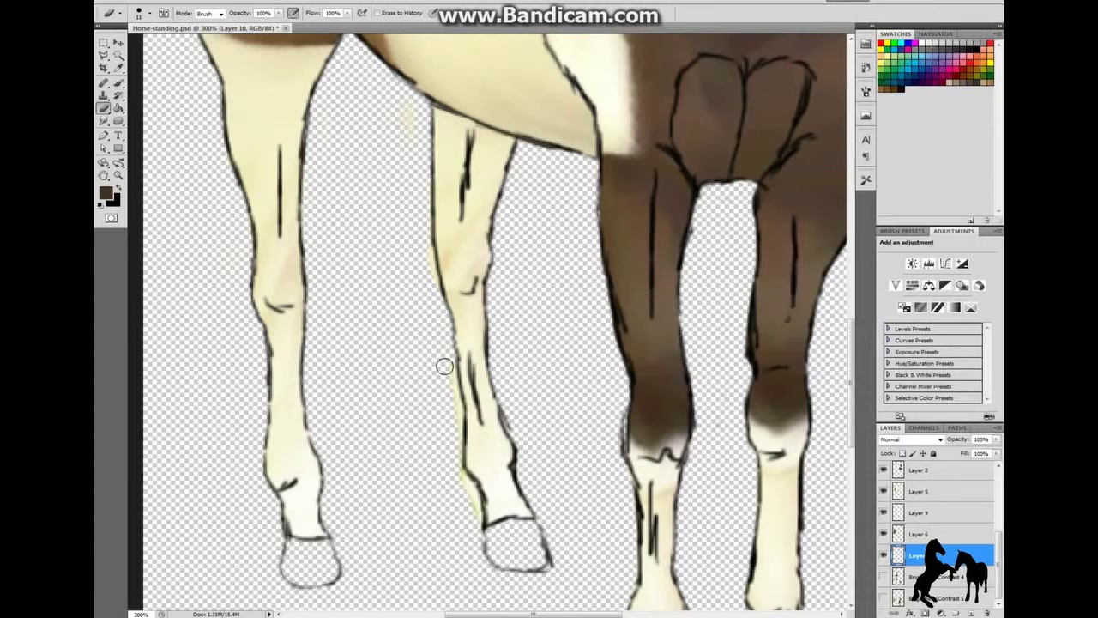
pyautogui.scroll(-2, 461, 478)
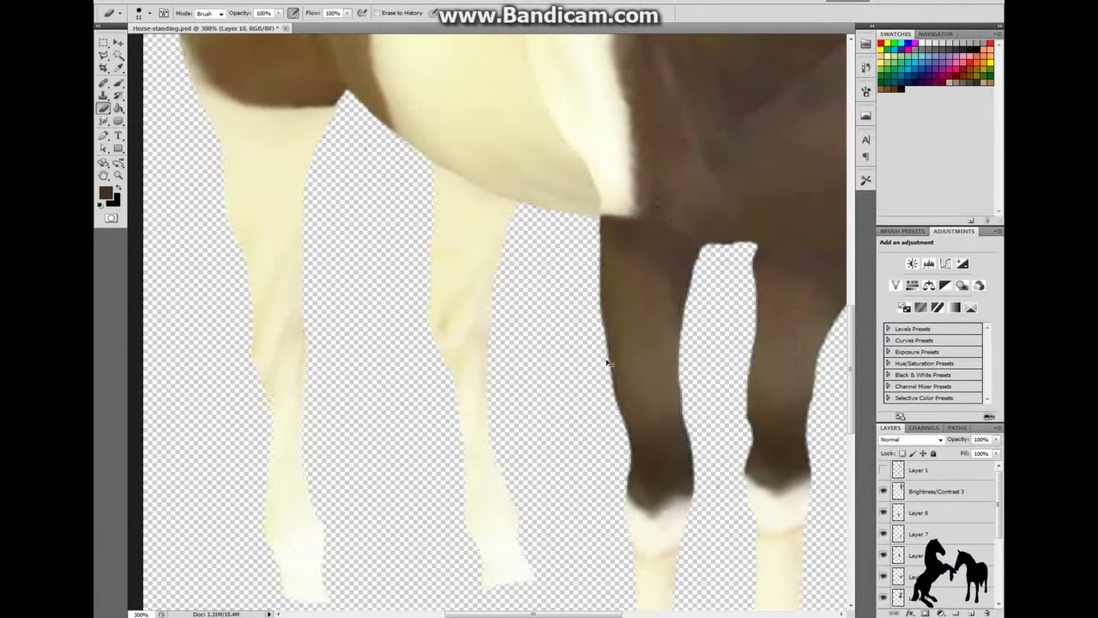
# - Smudge the seam on Layer 8 where the cream and brown shoulder coat meets the top of the foreleg
pyautogui.hotkey('ctrl', '0')
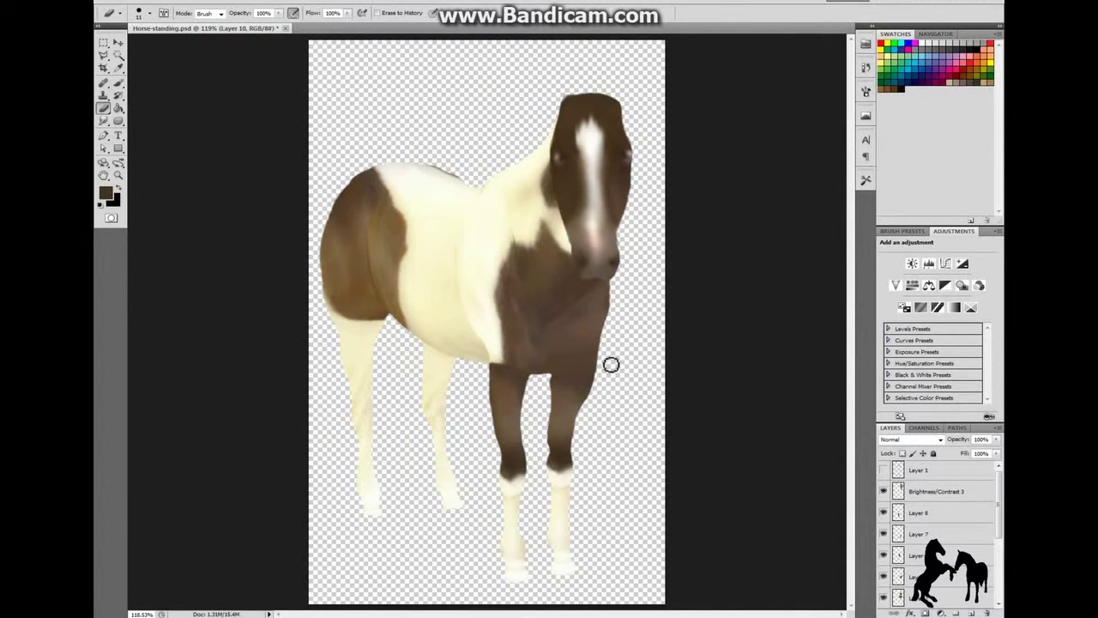
pyautogui.scroll(5, 605, 359)
pyautogui.scroll(3, 605, 359)
pyautogui.scroll(-3, 606, 359)
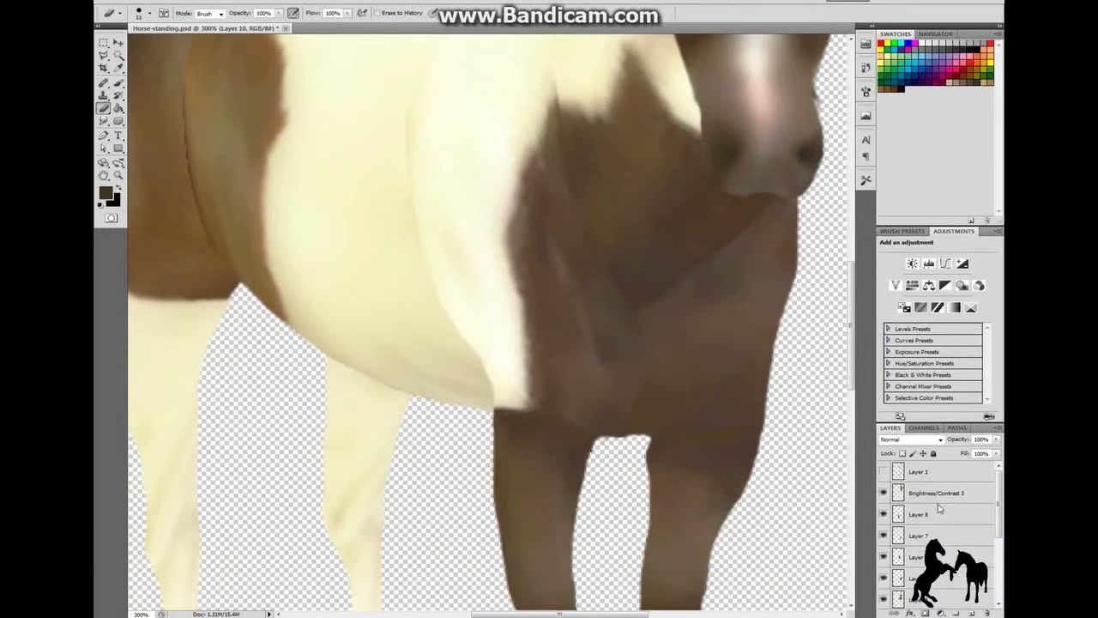
pyautogui.click(914, 514)
pyautogui.scroll(2, 506, 447)
pyautogui.press('r')
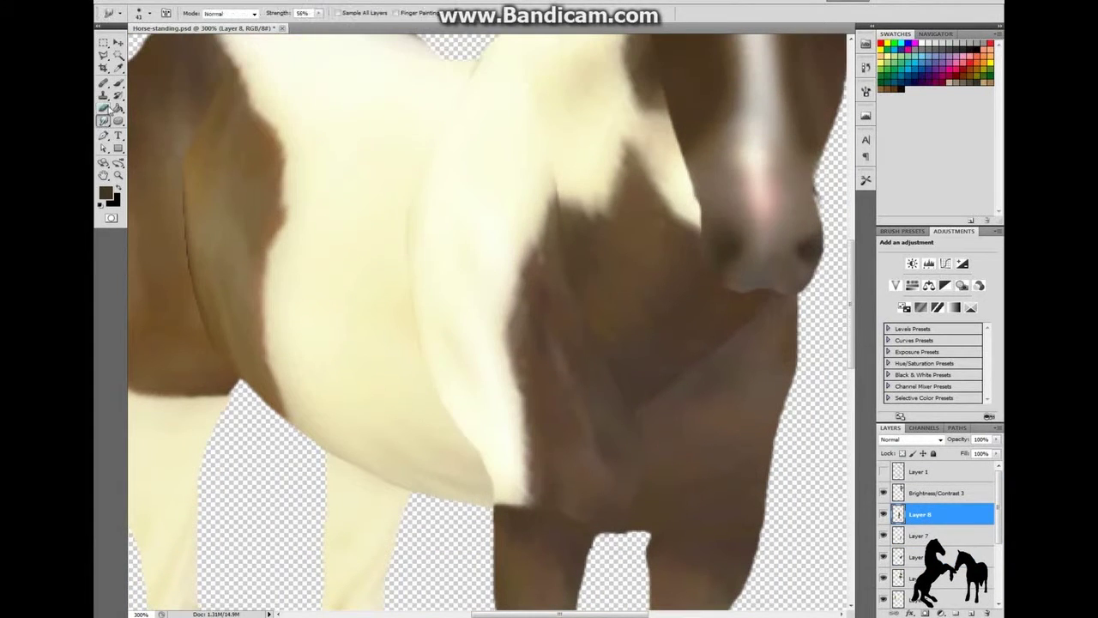
pyautogui.moveTo(506, 478); pyautogui.dragTo(508, 498)
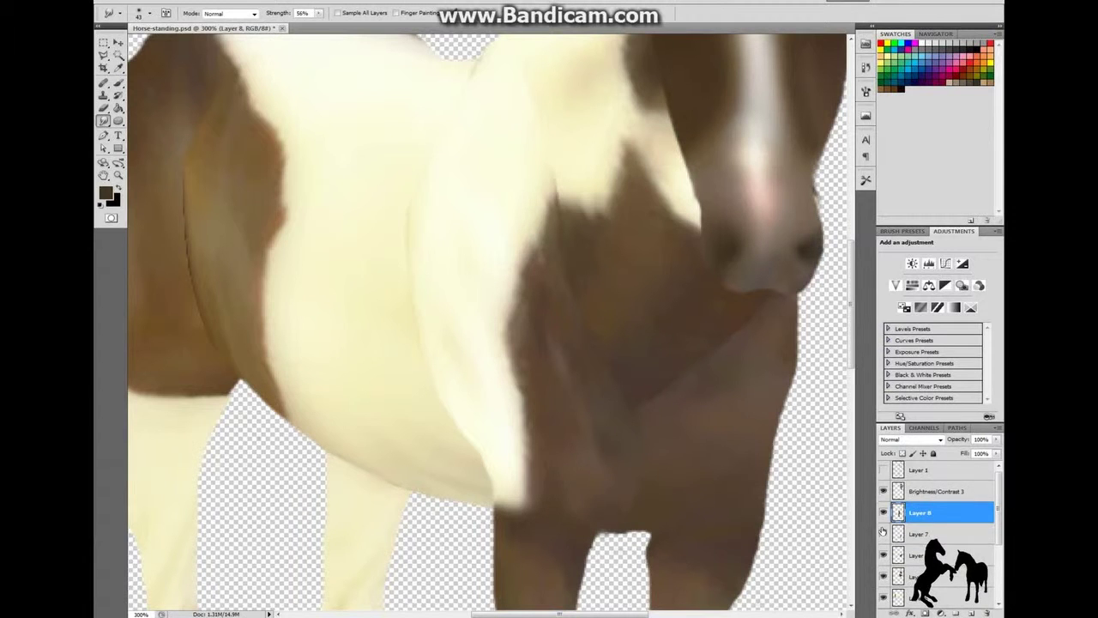
pyautogui.click(918, 535)
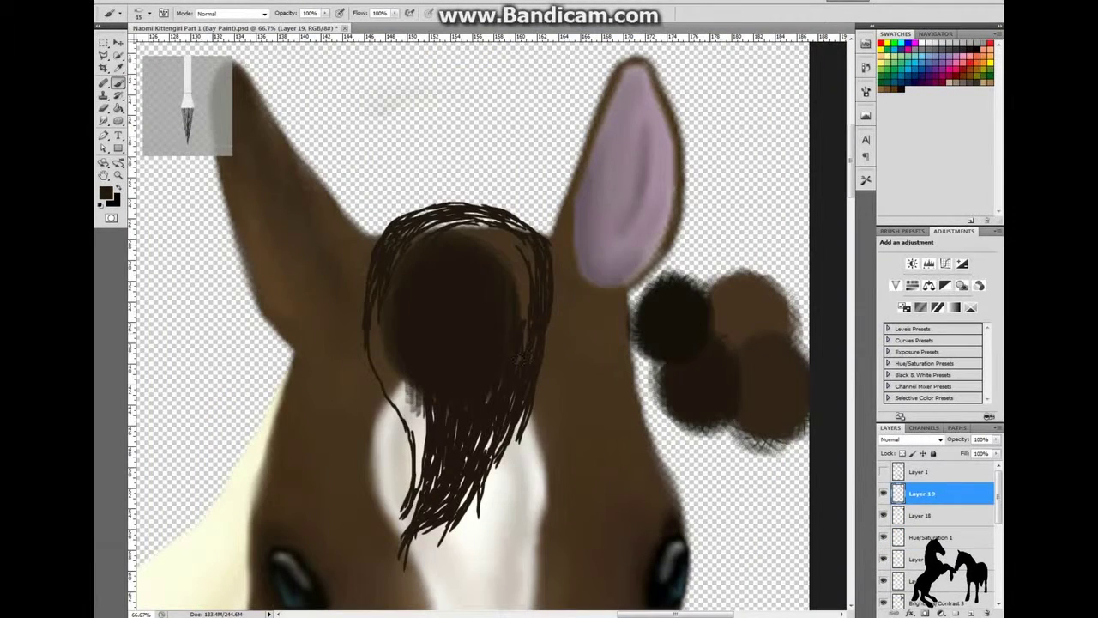
# - Paint very dark brown hair strands along the forelock's top, sides and tip on Layer 19
pyautogui.moveTo(525, 277); pyautogui.dragTo(523, 319)
pyautogui.moveTo(460, 225); pyautogui.dragTo(513, 253)
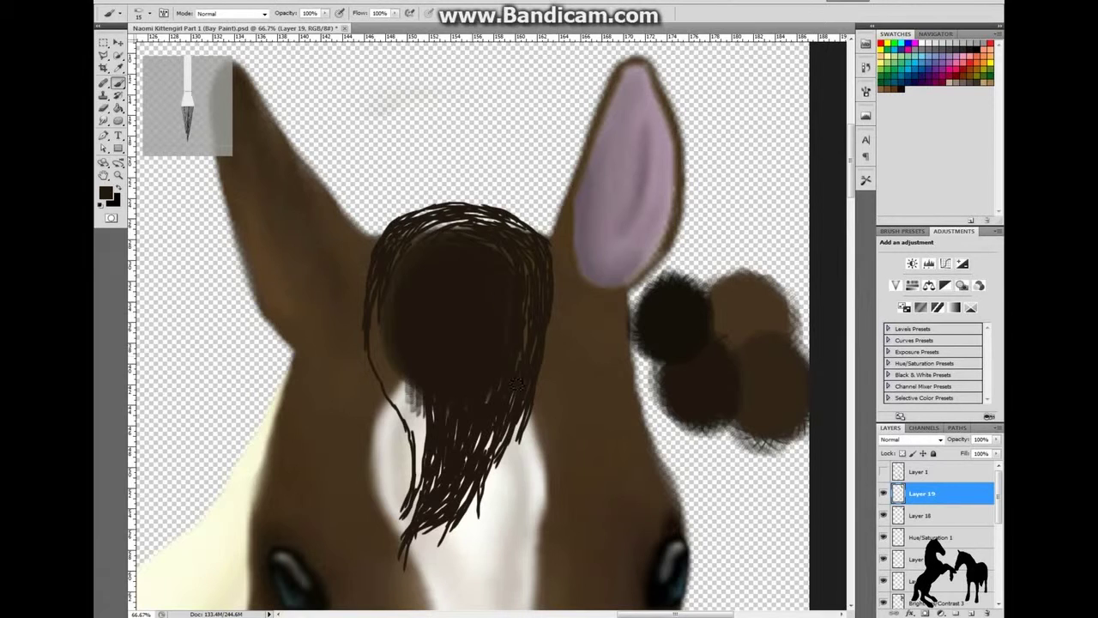
pyautogui.moveTo(421, 427); pyautogui.dragTo(400, 524)
pyautogui.moveTo(403, 386); pyautogui.dragTo(424, 489)
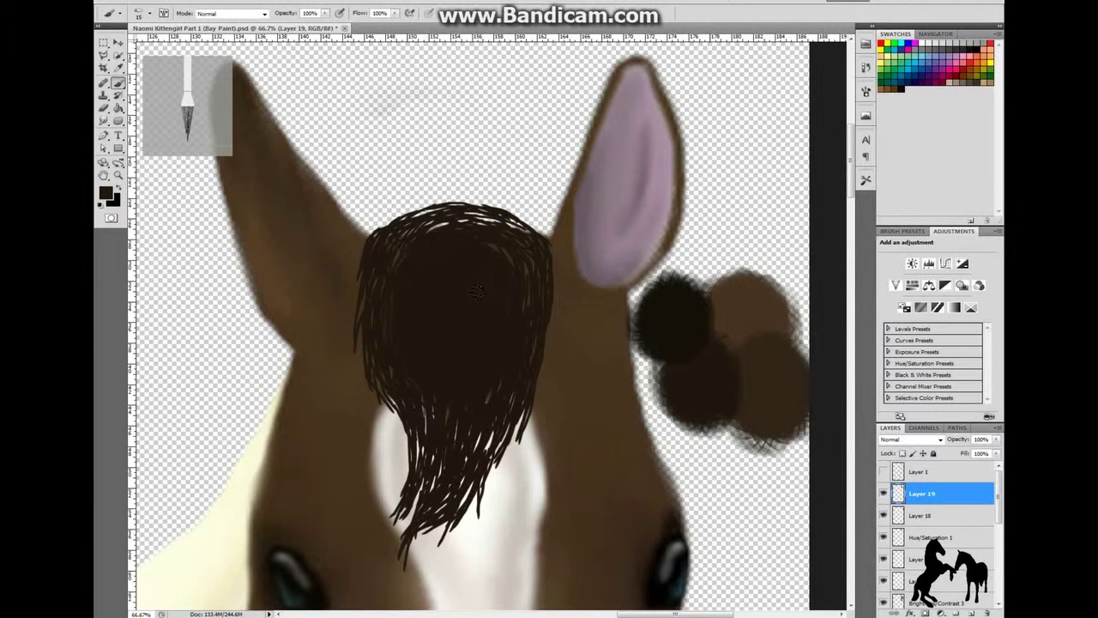
# - Reduce the brush size and paint slightly lighter brown strands along the forelock's left side and tip
pyautogui.scroll(-5, 477, 292)
pyautogui.scroll(5, 656, 525)
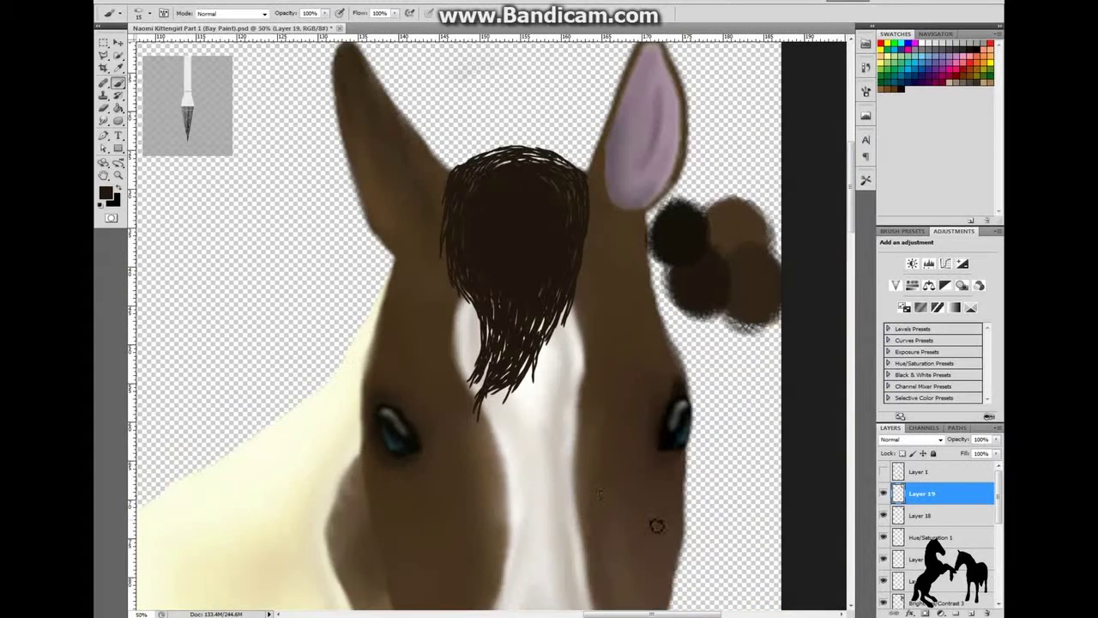
pyautogui.scroll(1, 656, 525)
pyautogui.rightClick(455, 351)
pyautogui.press('[')
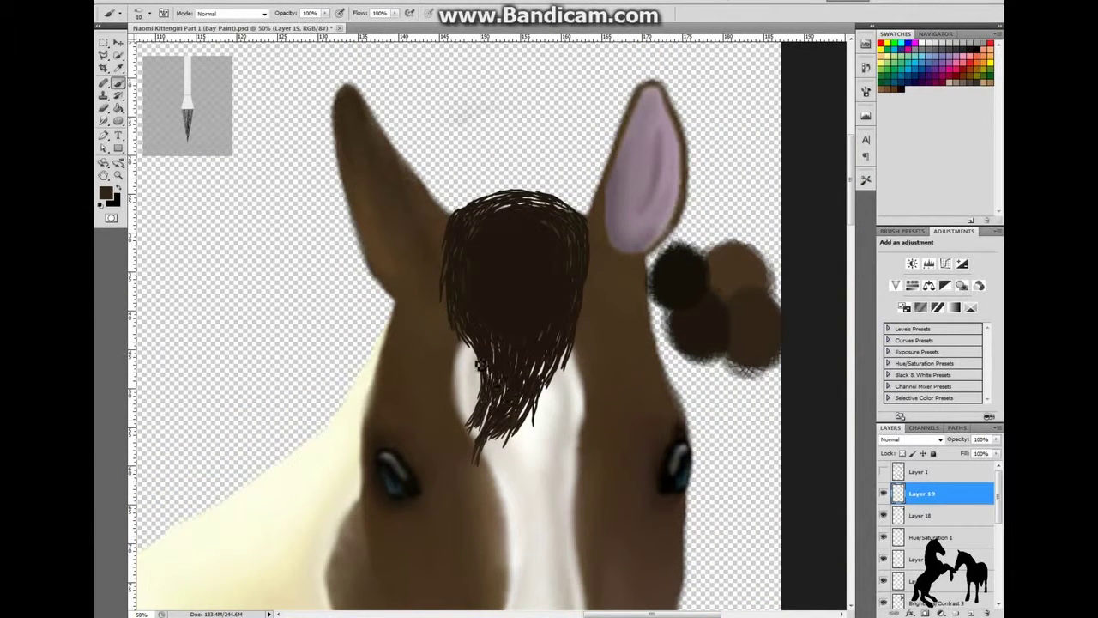
pyautogui.scroll(2, 441, 298)
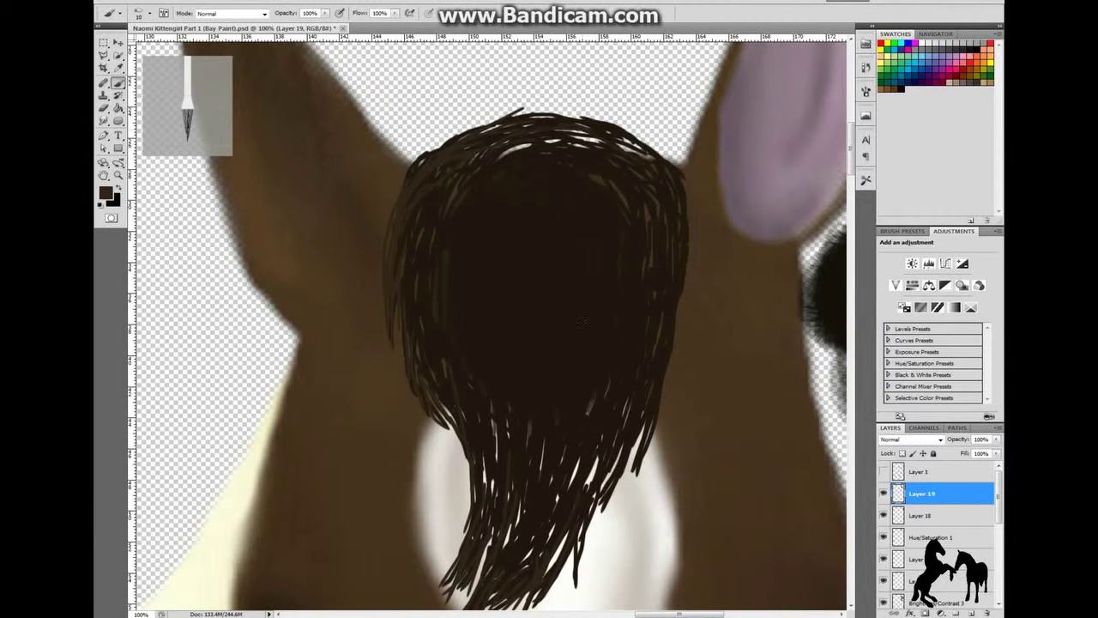
pyautogui.scroll(-1, 520, 561)
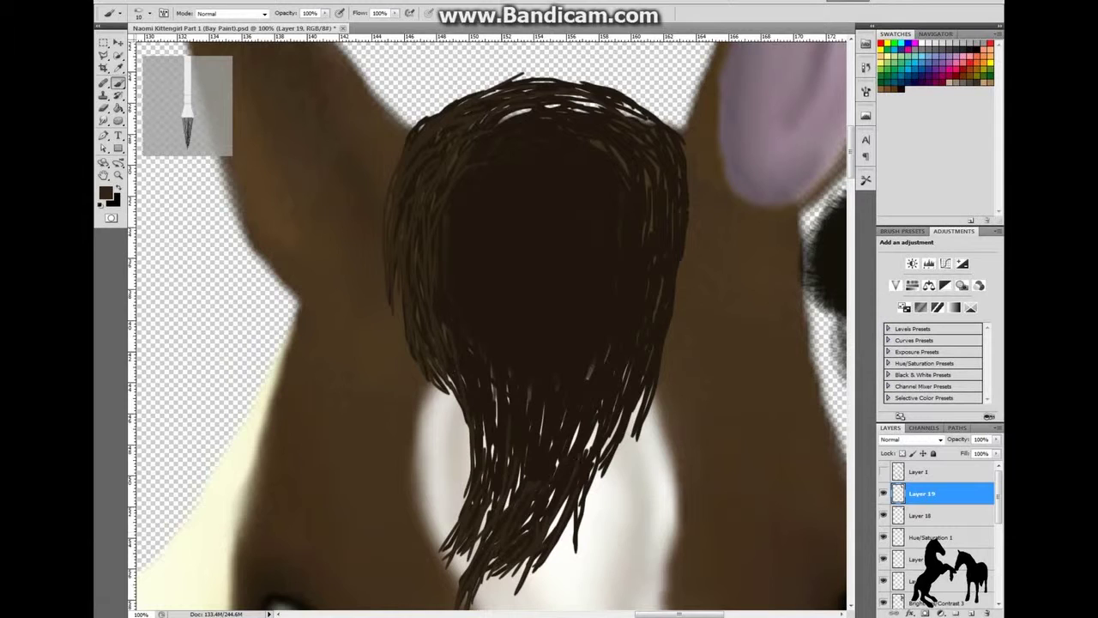
# - Continue the slightly lighter brown strands over the forelock's top, right side and dark centre
pyautogui.moveTo(501, 70); pyautogui.dragTo(580, 84)
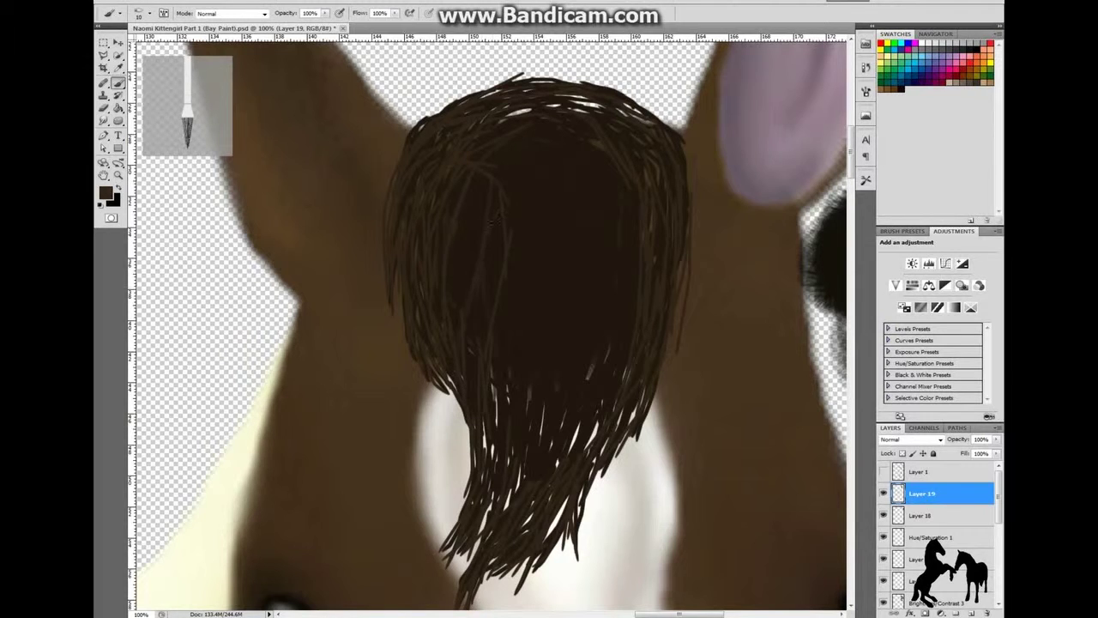
pyautogui.moveTo(615, 403); pyautogui.dragTo(618, 190)
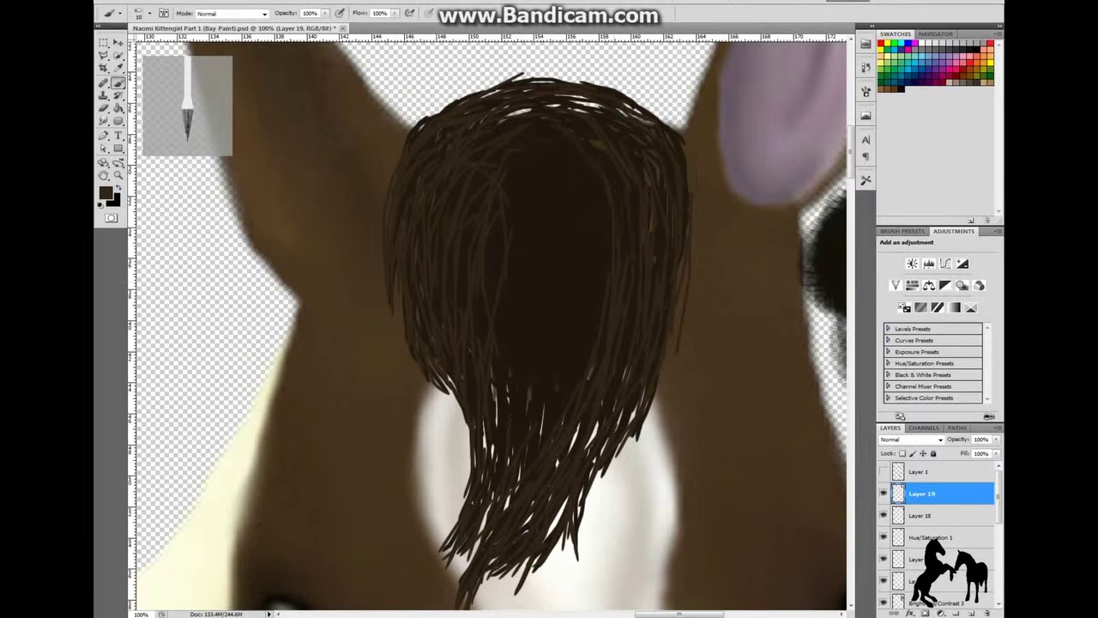
pyautogui.moveTo(568, 386); pyautogui.dragTo(599, 225)
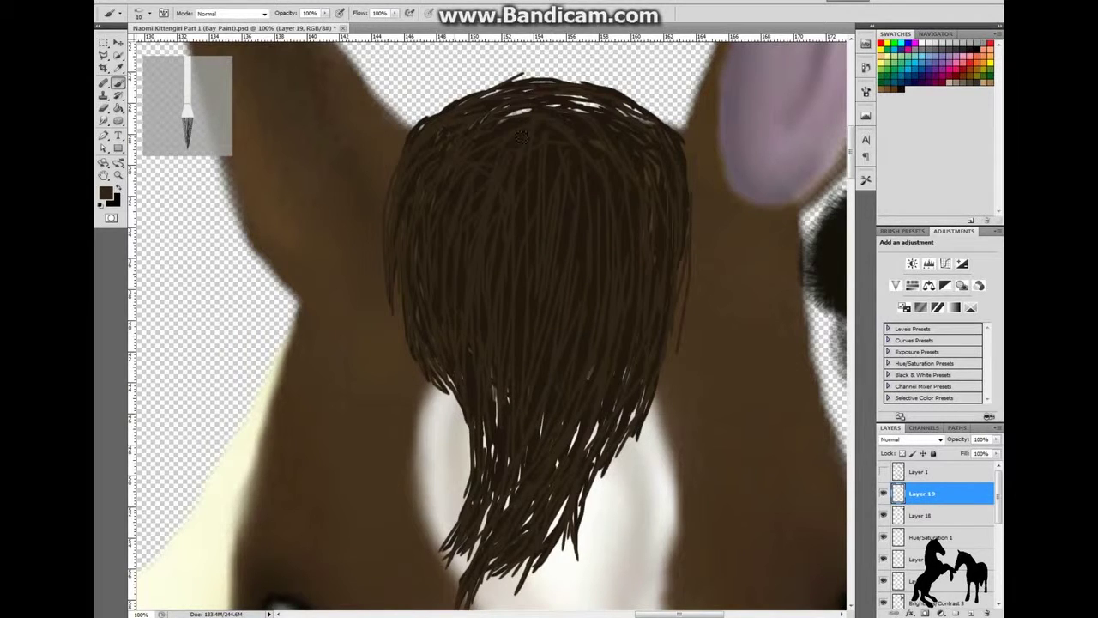
# - Sample a lighter brown and paint highlight strands along the forelock's tip and both sides
pyautogui.hotkey('ctrl', '0')
pyautogui.scroll(3, 498, 309)
pyautogui.scroll(-3, 762, 407)
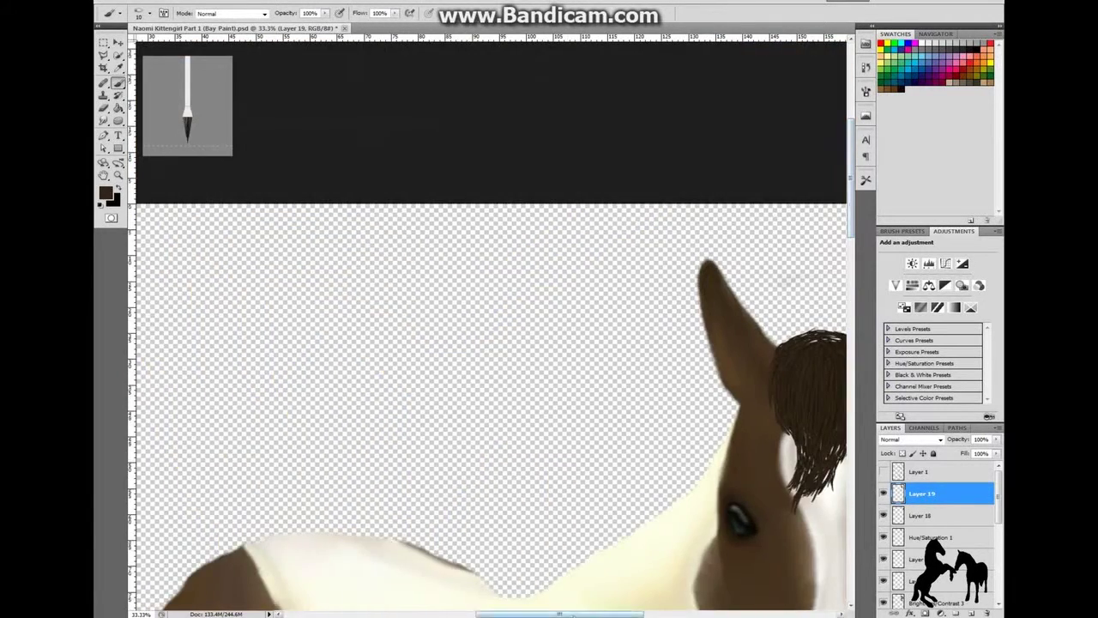
pyautogui.press('i')
pyautogui.press('b')
pyautogui.scroll(2, 493, 484)
pyautogui.moveTo(314, 520)
pyautogui.mouseDown()
pyautogui.moveTo(342, 502)
pyautogui.moveTo(385, 494)
pyautogui.moveTo(411, 412)
pyautogui.mouseUp()
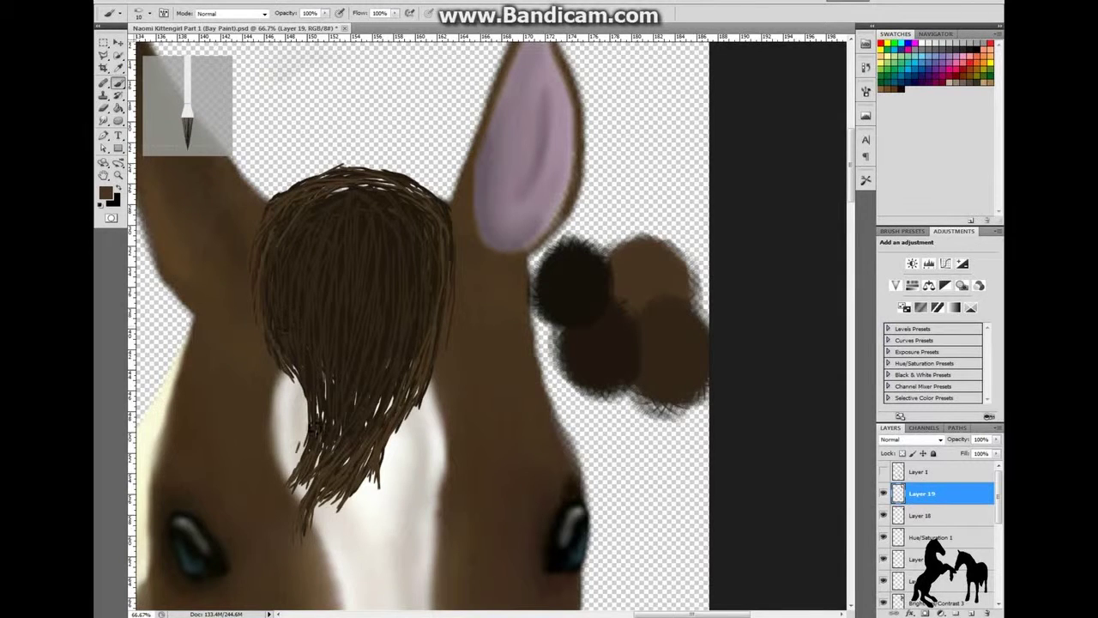
pyautogui.moveTo(329, 420)
pyautogui.mouseDown()
pyautogui.moveTo(361, 458)
pyautogui.moveTo(394, 409)
pyautogui.mouseUp()
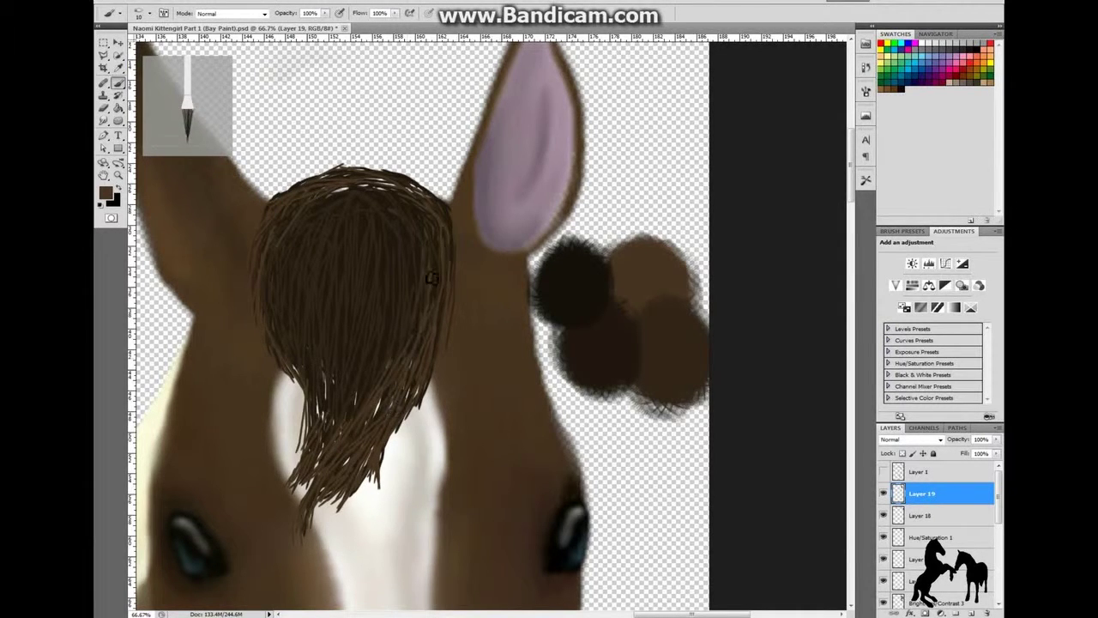
pyautogui.moveTo(313, 403)
pyautogui.mouseDown()
pyautogui.moveTo(306, 353)
pyautogui.moveTo(322, 251)
pyautogui.mouseUp()
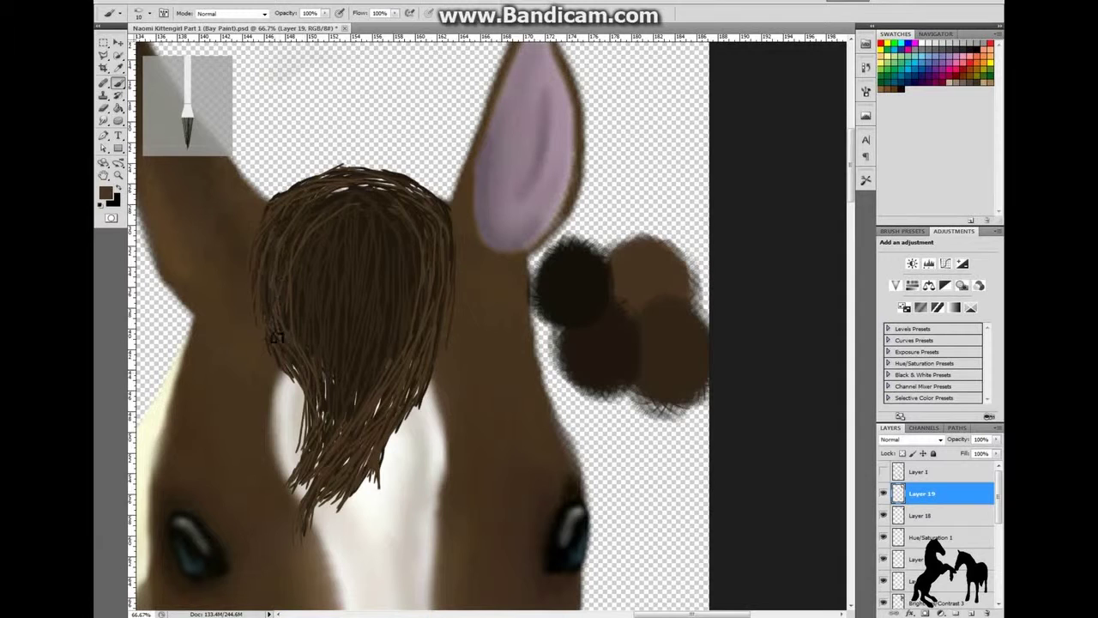
# - Paint lighter brown strands through the centre of the forelock, down toward its tip
pyautogui.moveTo(330, 445)
pyautogui.mouseDown()
pyautogui.moveTo(385, 224)
pyautogui.moveTo(378, 396)
pyautogui.mouseUp()
pyautogui.moveTo(316, 243); pyautogui.dragTo(325, 355)
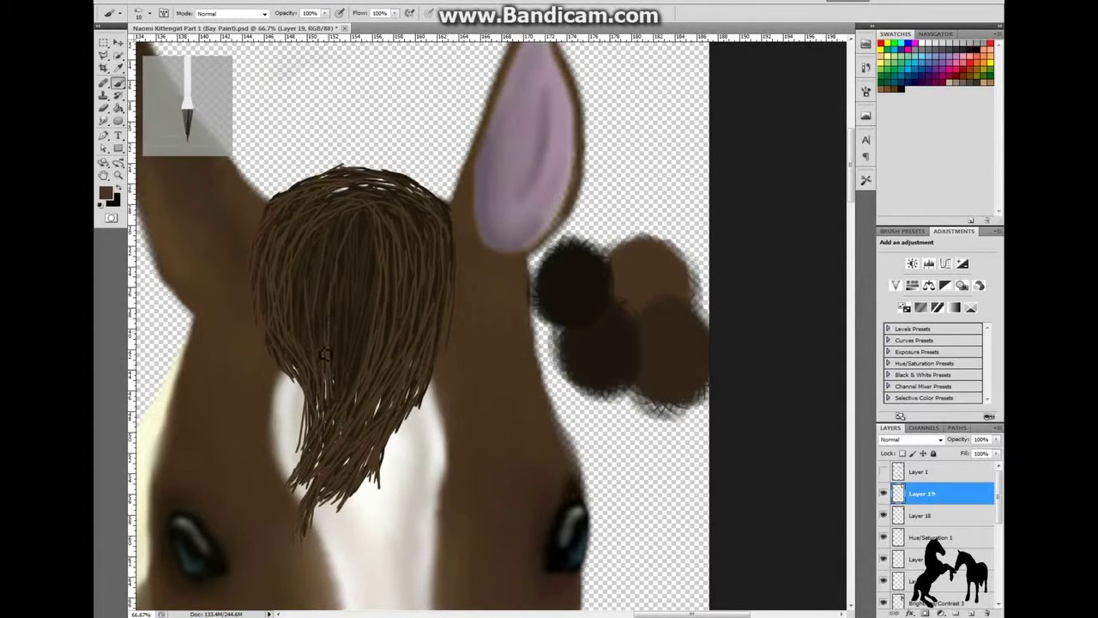
pyautogui.moveTo(361, 300); pyautogui.dragTo(352, 365)
pyautogui.moveTo(381, 245); pyautogui.dragTo(350, 352)
# - Switch to Spotify, resume the current song, and return to the horse painting in Photoshop
pyautogui.hotkey('alt', 'Tab')
pyautogui.click(137, 534)
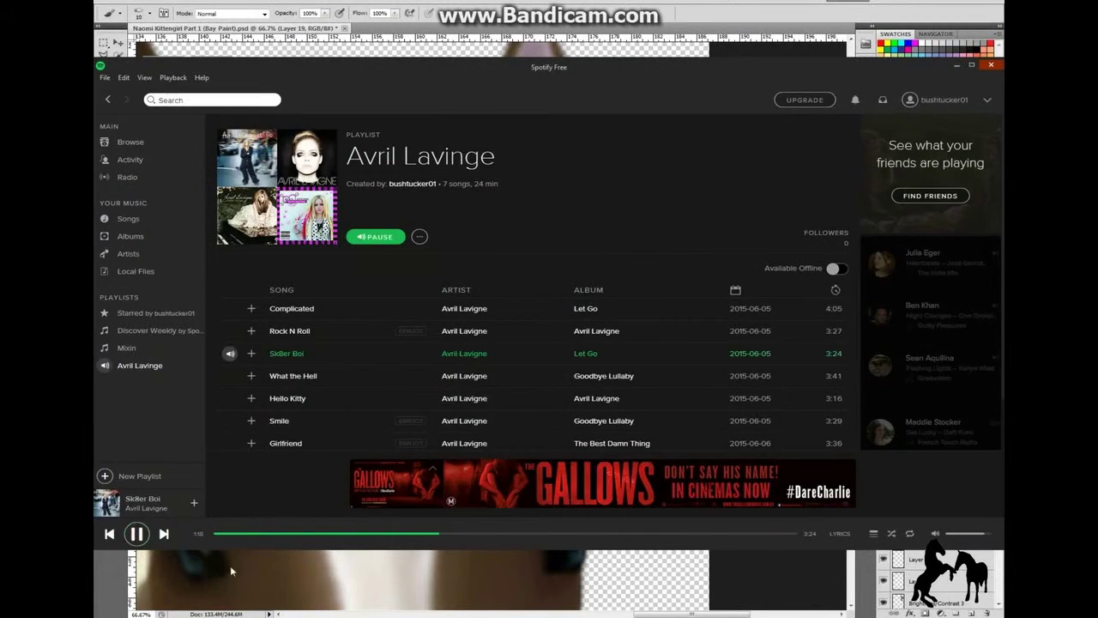
pyautogui.click(230, 566)
# - Paint near-black strands over the forelock's top, tip and right side to add shading
pyautogui.moveTo(309, 554)
pyautogui.mouseDown()
pyautogui.moveTo(329, 506)
pyautogui.moveTo(380, 461)
pyautogui.moveTo(440, 361)
pyautogui.moveTo(459, 292)
pyautogui.mouseUp()
pyautogui.moveTo(415, 196)
pyautogui.mouseDown()
pyautogui.moveTo(260, 325)
pyautogui.moveTo(296, 211)
pyautogui.mouseUp()
pyautogui.moveTo(313, 488); pyautogui.dragTo(401, 401)
pyautogui.moveTo(403, 447); pyautogui.dragTo(433, 250)
pyautogui.moveTo(369, 420); pyautogui.dragTo(421, 262)
pyautogui.moveTo(404, 344); pyautogui.dragTo(399, 216)
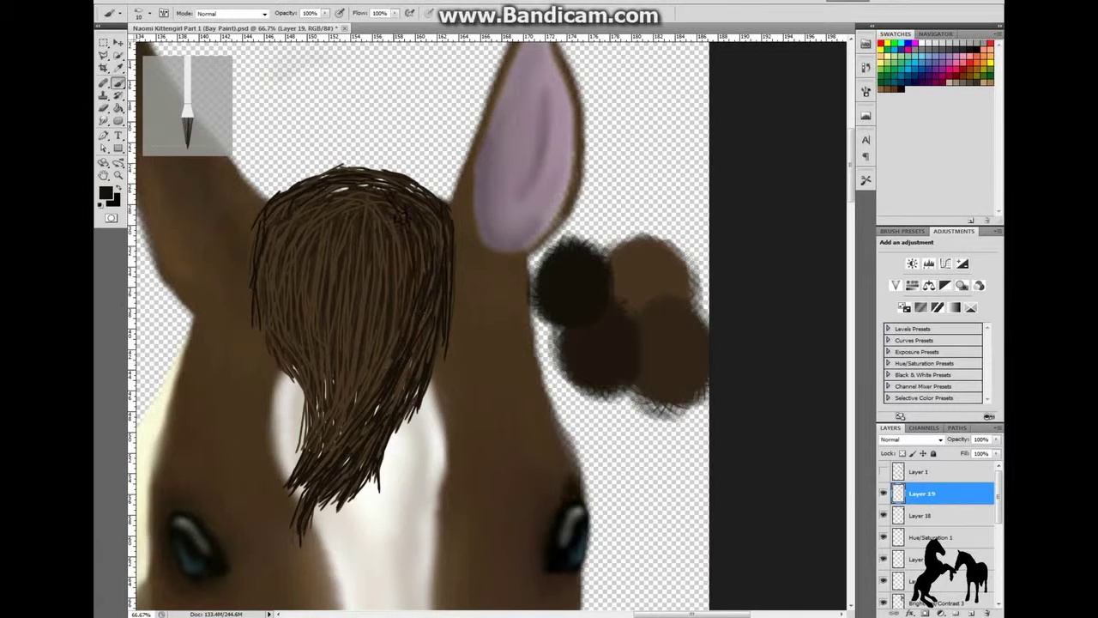
# - Paint near-black shading strands down the forelock's left side and through its centre
pyautogui.moveTo(311, 413); pyautogui.dragTo(290, 238)
pyautogui.moveTo(326, 439); pyautogui.dragTo(331, 225)
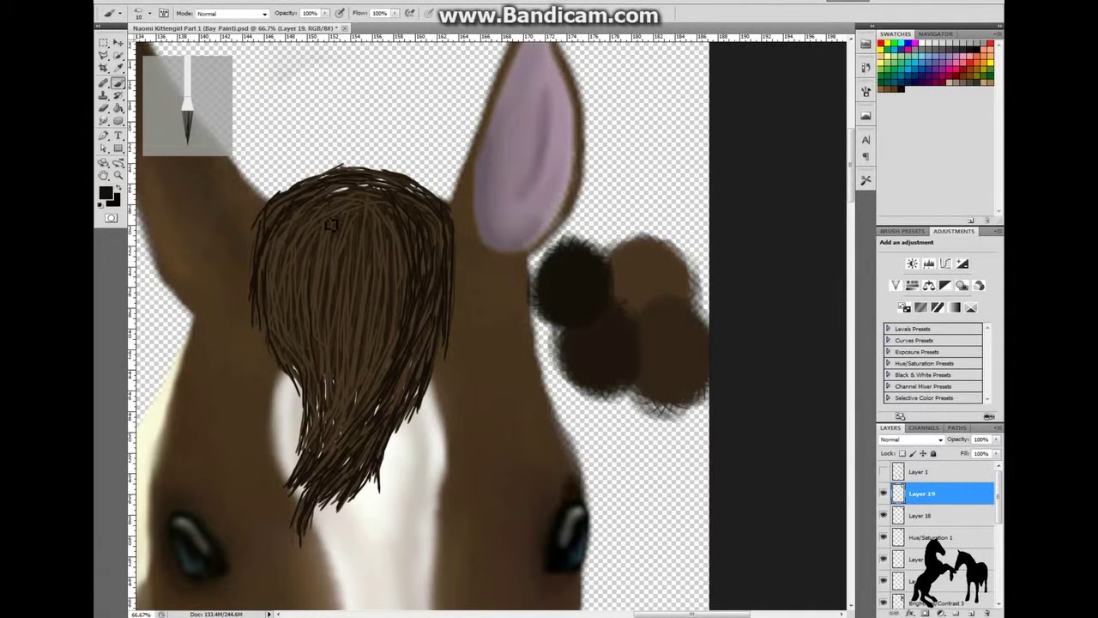
pyautogui.moveTo(300, 403); pyautogui.dragTo(280, 210)
pyautogui.moveTo(297, 359)
pyautogui.mouseDown()
pyautogui.moveTo(283, 262)
pyautogui.moveTo(296, 262)
pyautogui.mouseUp()
pyautogui.moveTo(378, 356); pyautogui.dragTo(391, 266)
pyautogui.moveTo(382, 395); pyautogui.dragTo(390, 210)
pyautogui.moveTo(345, 352); pyautogui.dragTo(343, 241)
pyautogui.moveTo(347, 410)
pyautogui.mouseDown()
pyautogui.moveTo(338, 309)
pyautogui.moveTo(367, 210)
pyautogui.mouseUp()
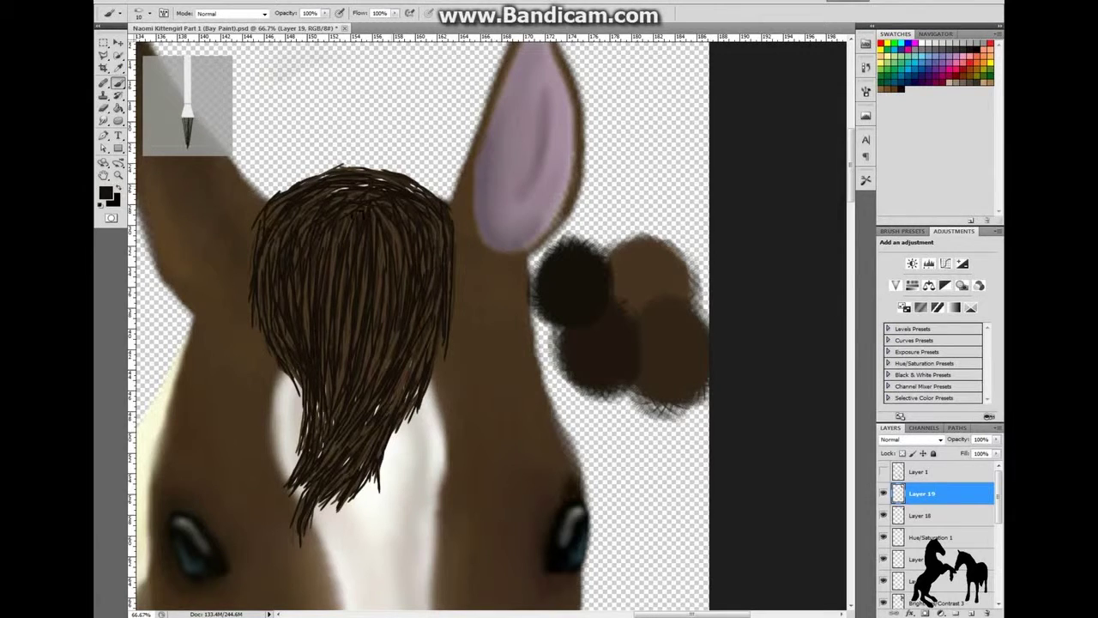
# - Warp the forelock so it bulges on the forehead and its tip sweeps toward the left eye
pyautogui.hotkey('ctrl', '0')
pyautogui.hotkey('ctrl', '+')
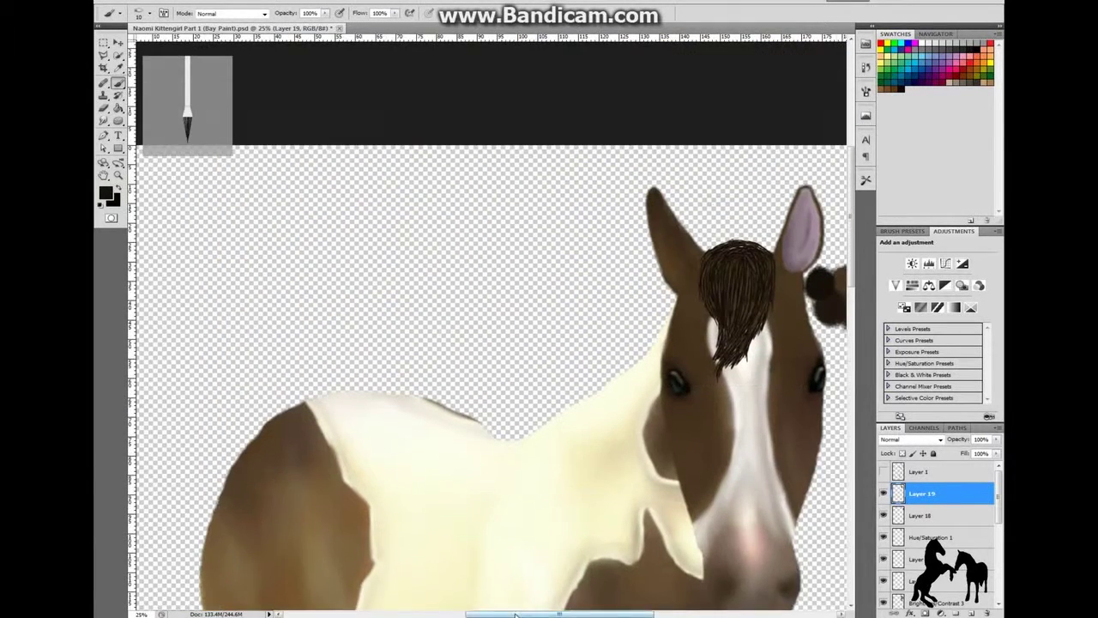
pyautogui.hotkey('ctrl', 't')
pyautogui.moveTo(549, 391)
pyautogui.mouseDown()
pyautogui.moveTo(543, 416)
pyautogui.moveTo(558, 355)
pyautogui.moveTo(545, 344)
pyautogui.moveTo(547, 392)
pyautogui.moveTo(529, 436)
pyautogui.mouseUp()
pyautogui.press('Return')
pyautogui.press('b')
pyautogui.hotkey('ctrl', 't')
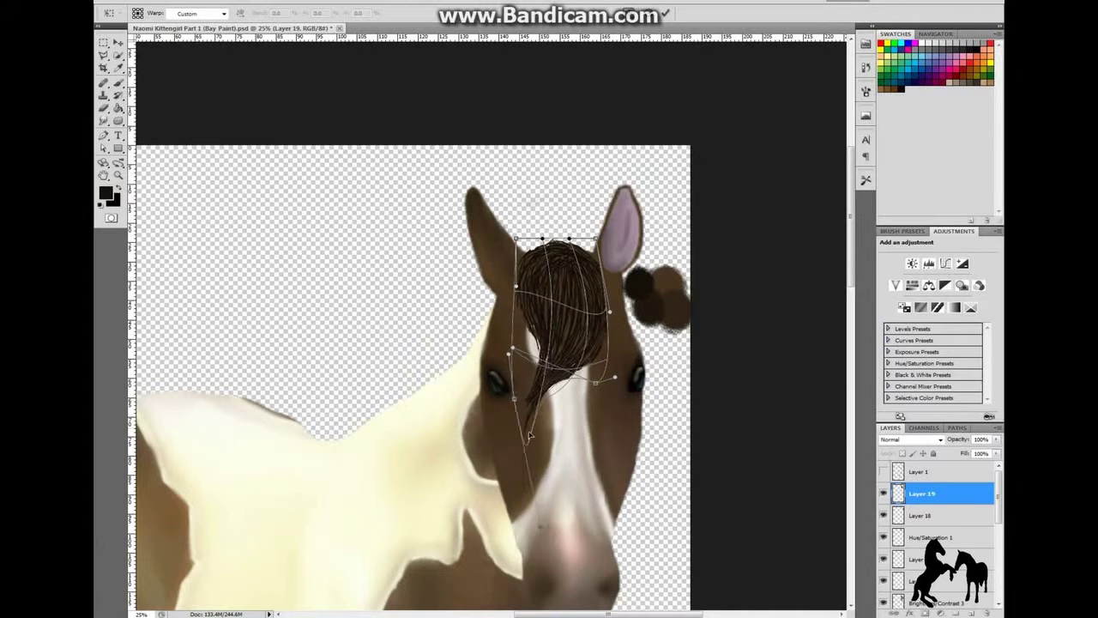
pyautogui.press('Return')
pyautogui.press('b')
pyautogui.hotkey('ctrl', '0')
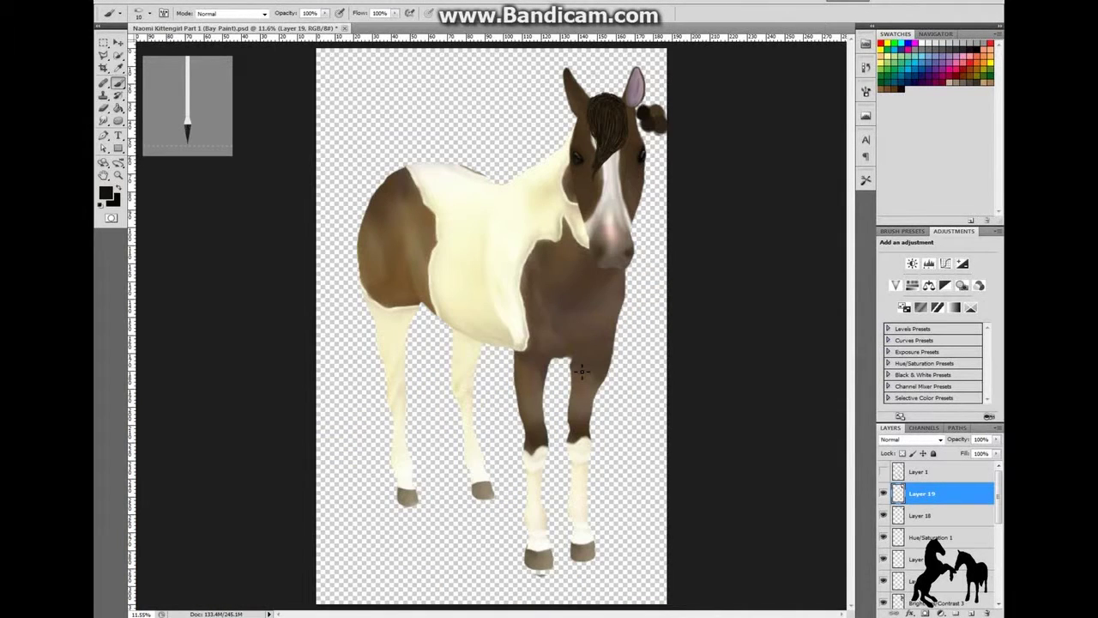
# - Fine-tune the forelock's placement between the ears with another free transform
pyautogui.hotkey('ctrl', '+')
pyautogui.hotkey('ctrl', '+')
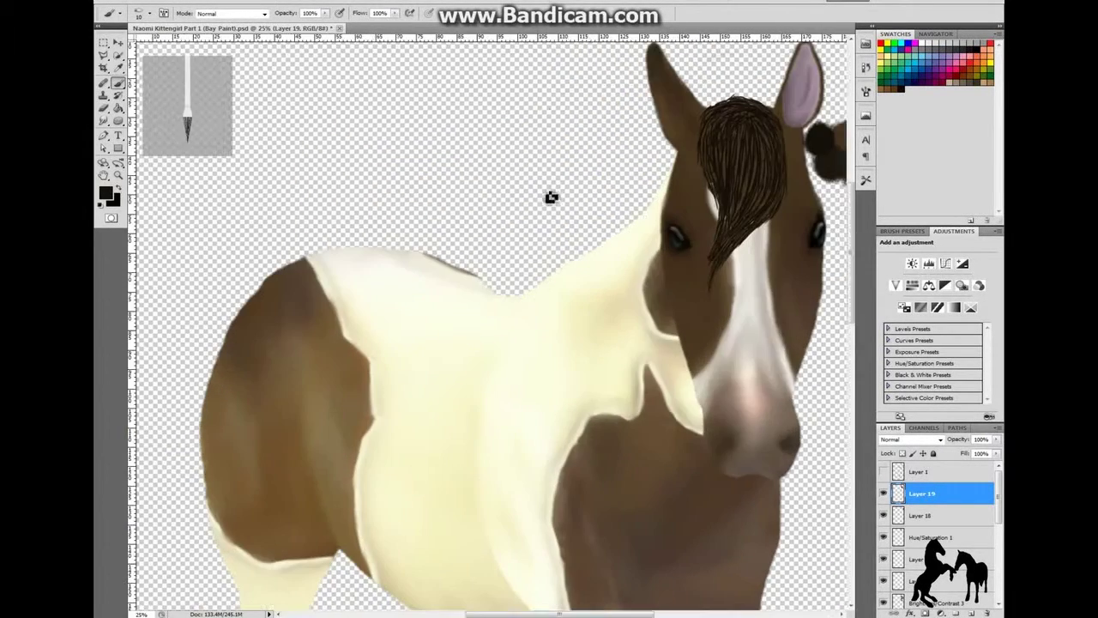
pyautogui.hscroll(2, 552, 196)
pyautogui.hotkey('ctrl', 't')
pyautogui.press('Return')
pyautogui.press('b')
pyautogui.scroll(1, 729, 283)
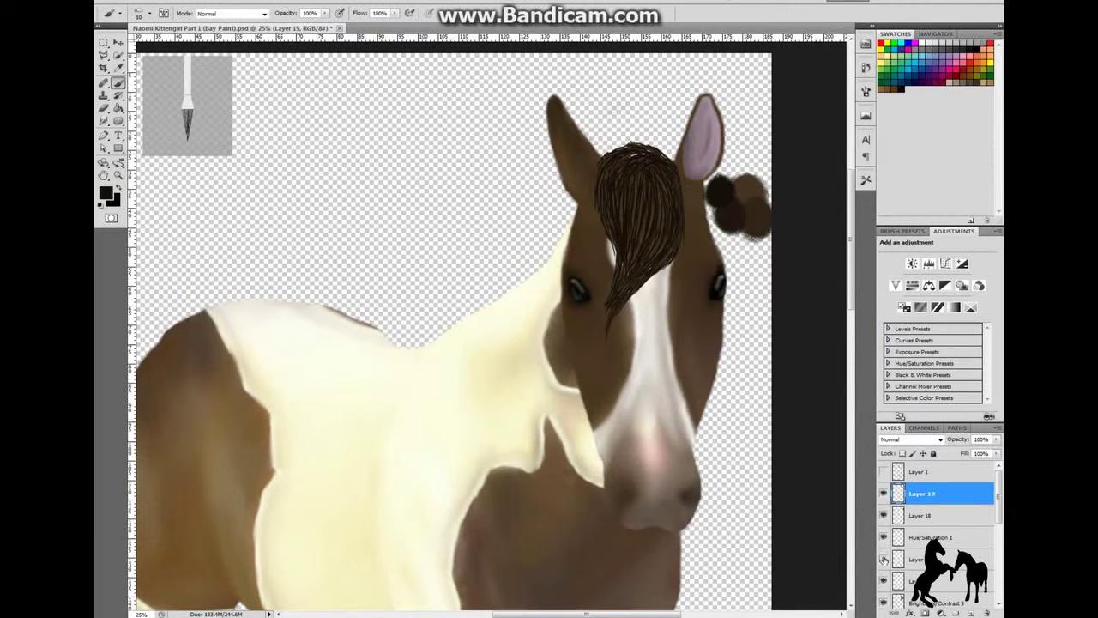
# - Paint near-black mane strands on a new layer along the neck behind the cheek, using the sketch as a guide
pyautogui.scroll(-1, 936, 532)
pyautogui.click(922, 559)
pyautogui.scroll(1, 514, 343)
pyautogui.rightClick(439, 275)
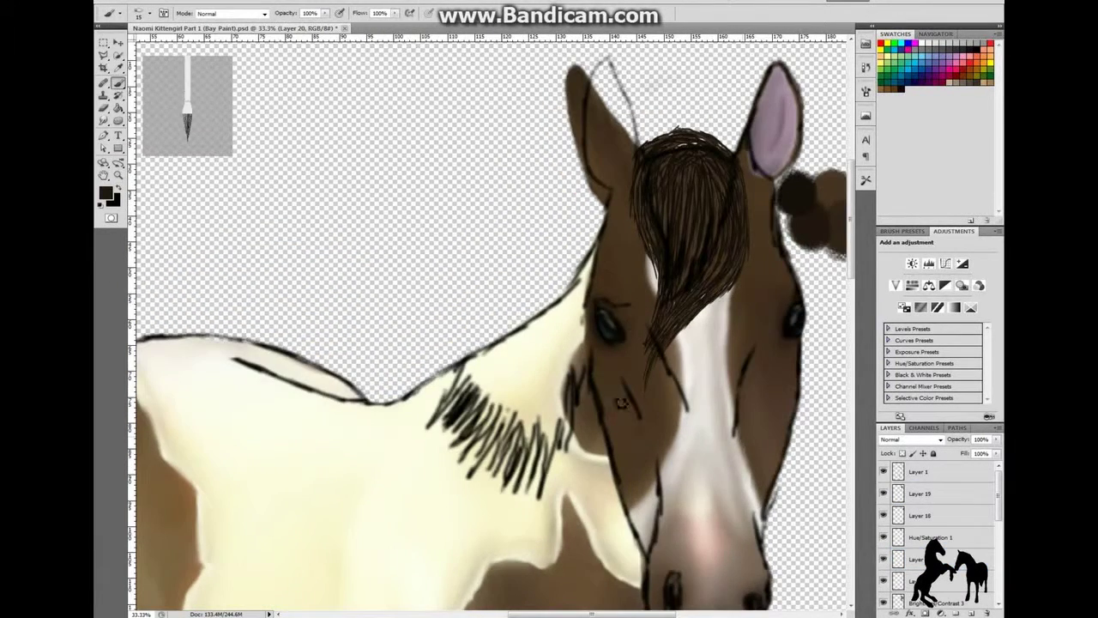
pyautogui.moveTo(592, 365); pyautogui.dragTo(559, 461)
pyautogui.moveTo(588, 405); pyautogui.dragTo(568, 444)
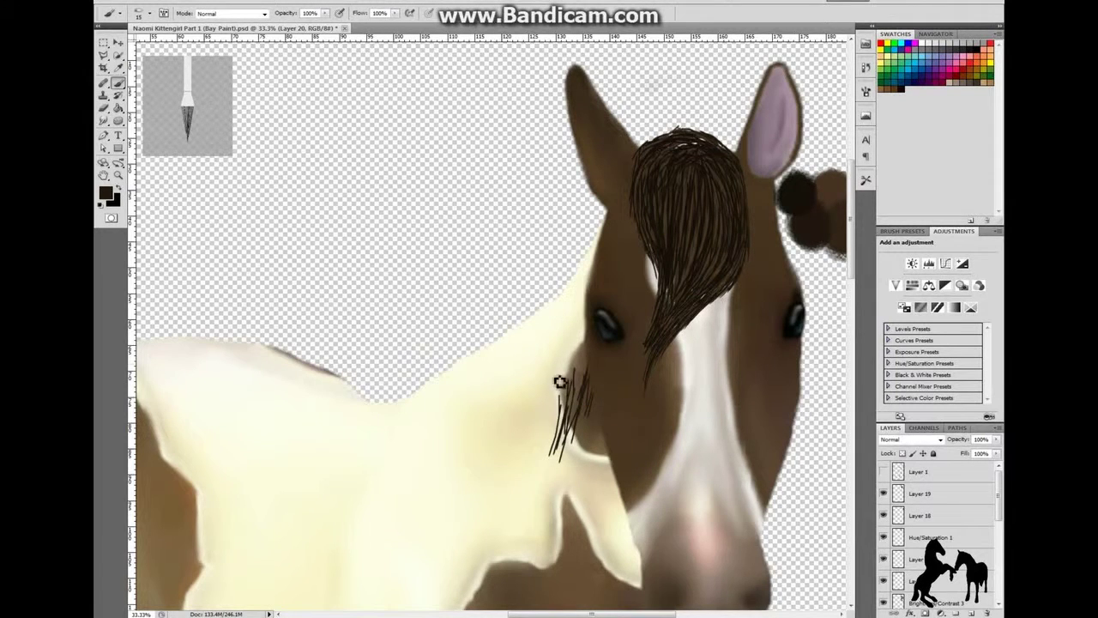
pyautogui.moveTo(555, 388); pyautogui.dragTo(541, 460)
pyautogui.moveTo(565, 301); pyautogui.dragTo(544, 397)
pyautogui.moveTo(542, 348); pyautogui.dragTo(583, 253)
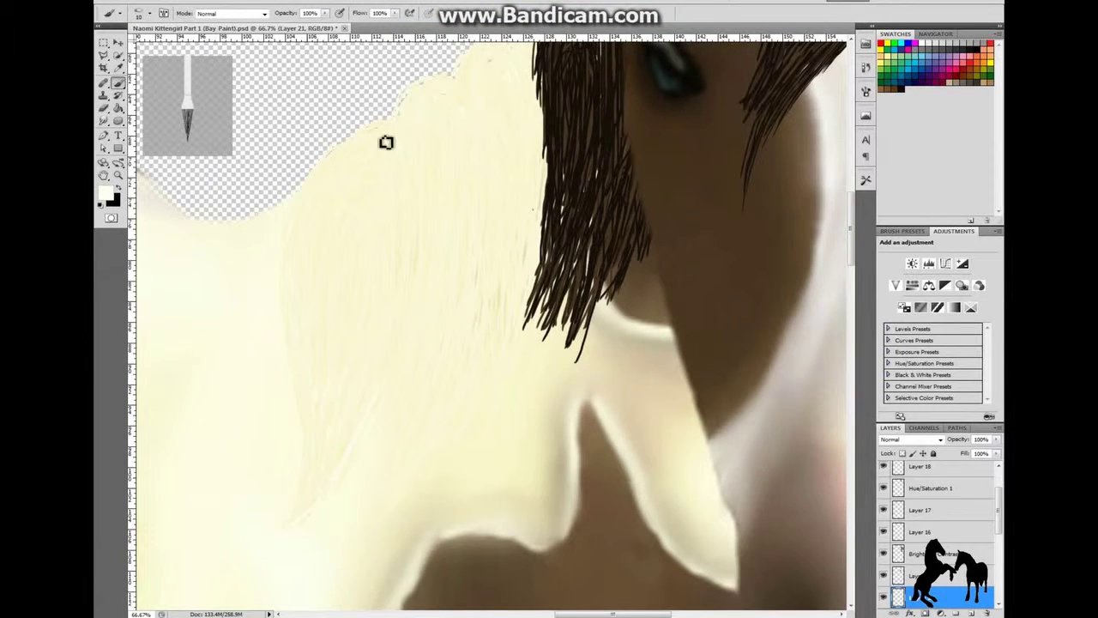
# - Paint white highlight strands over the cream mane locks along the neck, from crest to tips
pyautogui.moveTo(387, 142)
pyautogui.mouseDown()
pyautogui.moveTo(412, 302)
pyautogui.moveTo(299, 497)
pyautogui.moveTo(388, 364)
pyautogui.mouseUp()
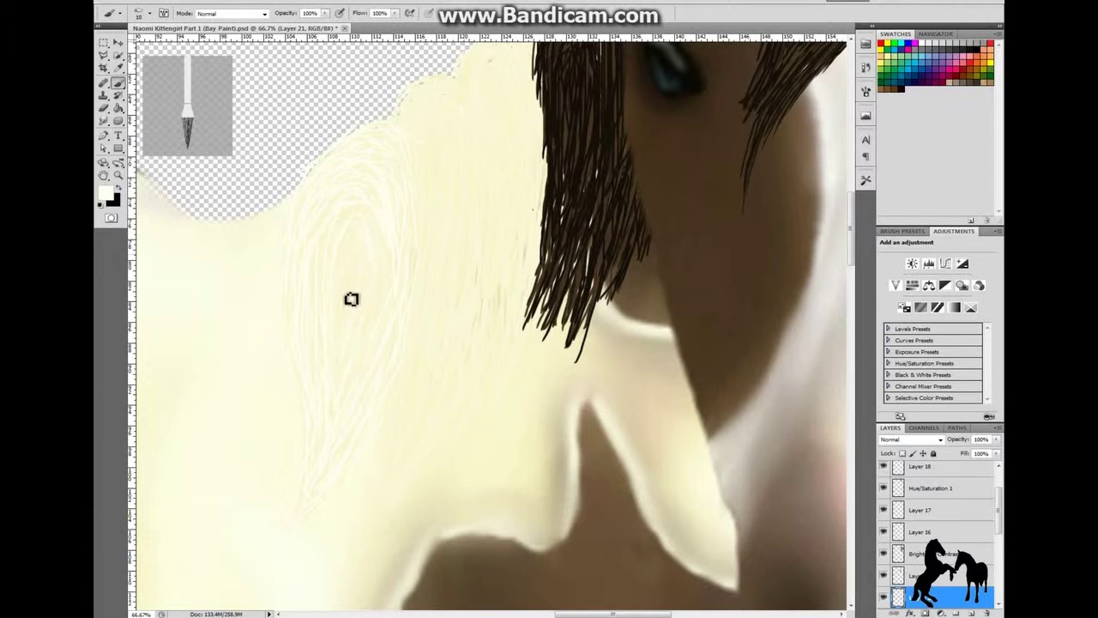
pyautogui.scroll(2, 405, 286)
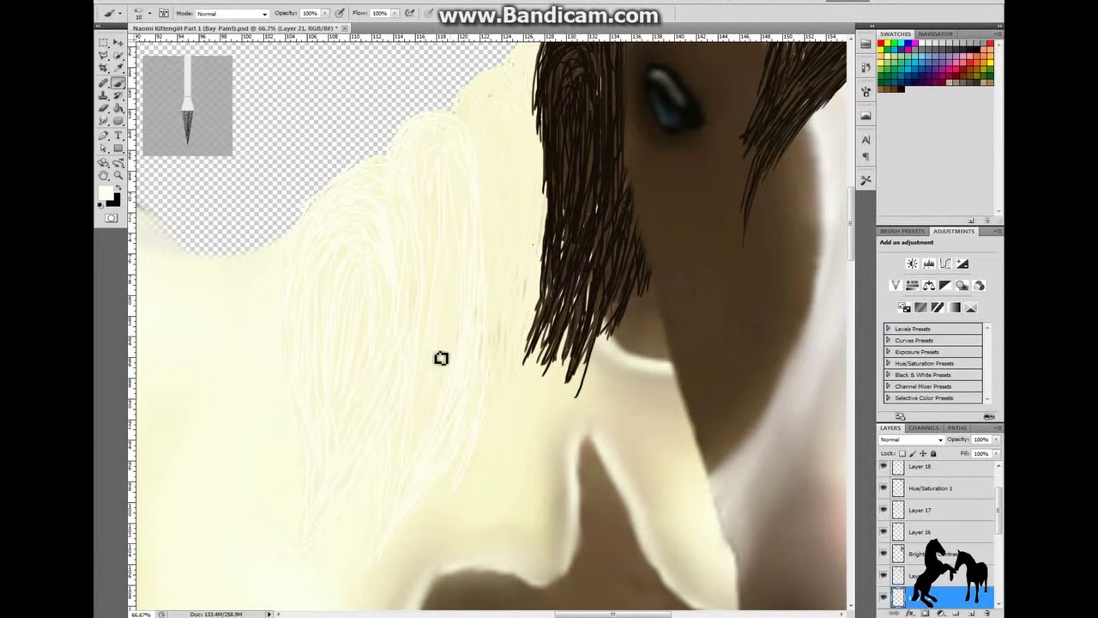
pyautogui.scroll(2, 462, 160)
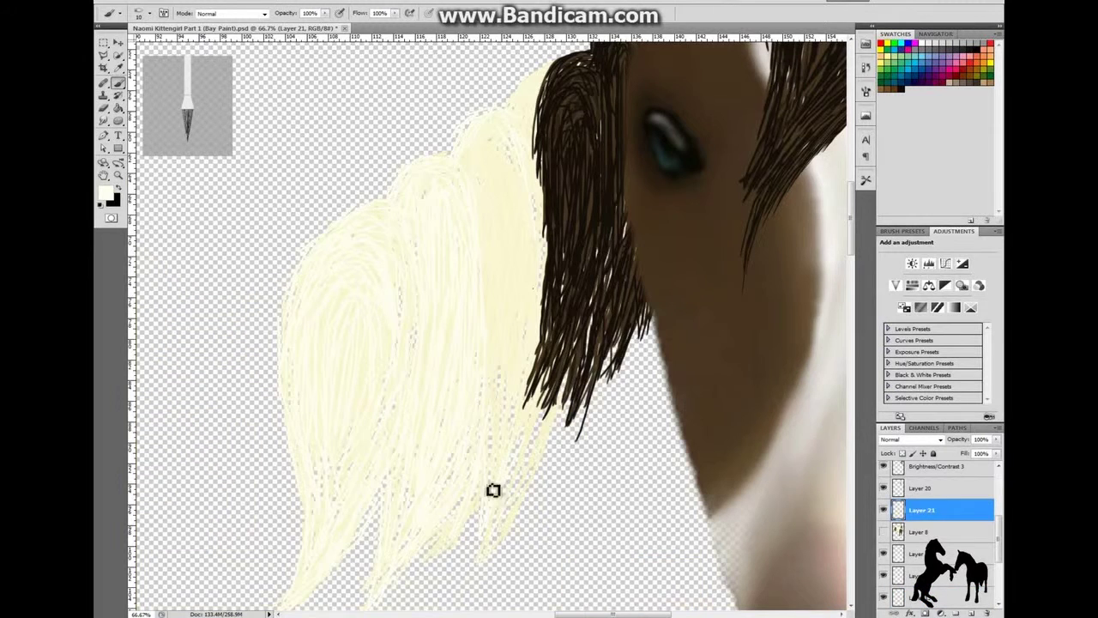
pyautogui.scroll(2, 525, 318)
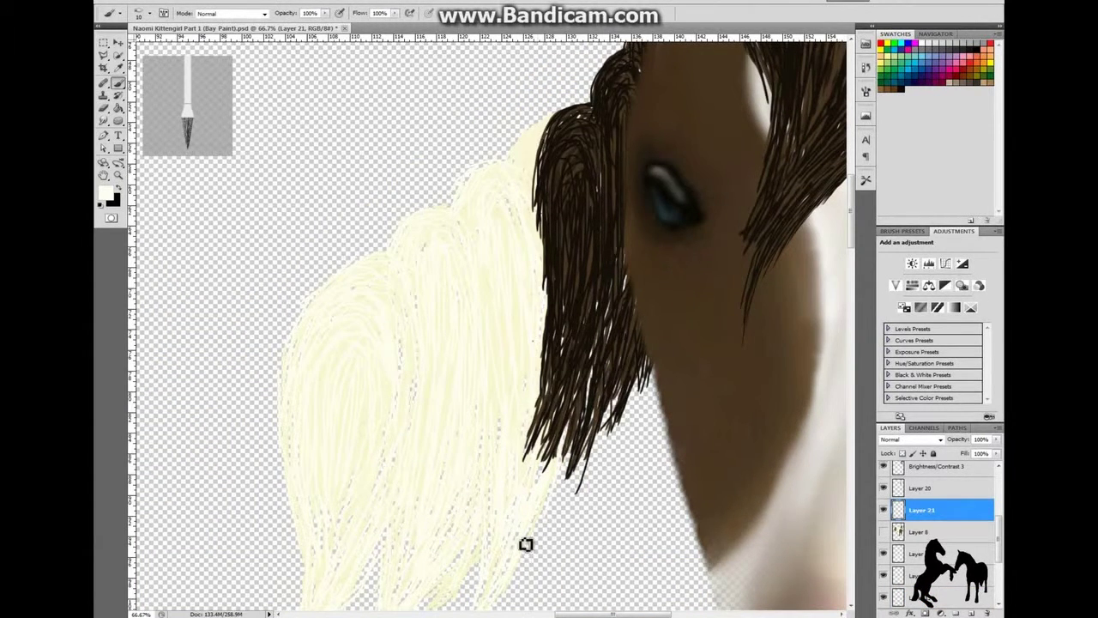
pyautogui.scroll(2, 507, 257)
pyautogui.scroll(-5, 403, 360)
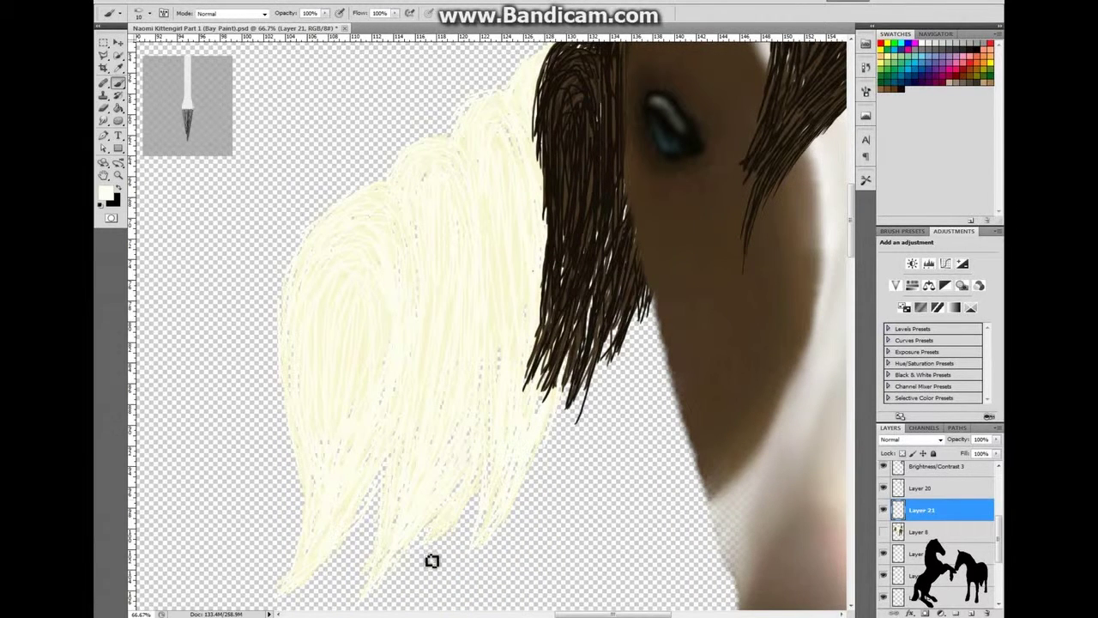
# - Sample the pale grey swatch from the coat layer, hide that layer again, and paint grey shading strands through the white mane locks
pyautogui.click(884, 532)
pyautogui.scroll(5, 468, 384)
pyautogui.scroll(5, 467, 383)
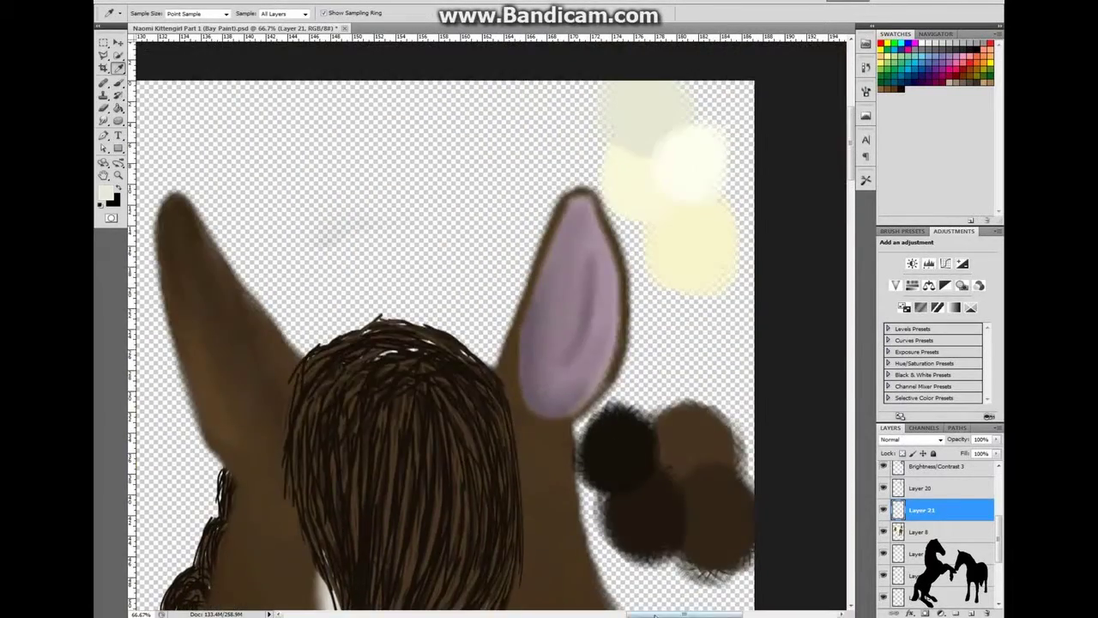
pyautogui.scroll(-10, 463, 446)
pyautogui.click(884, 532)
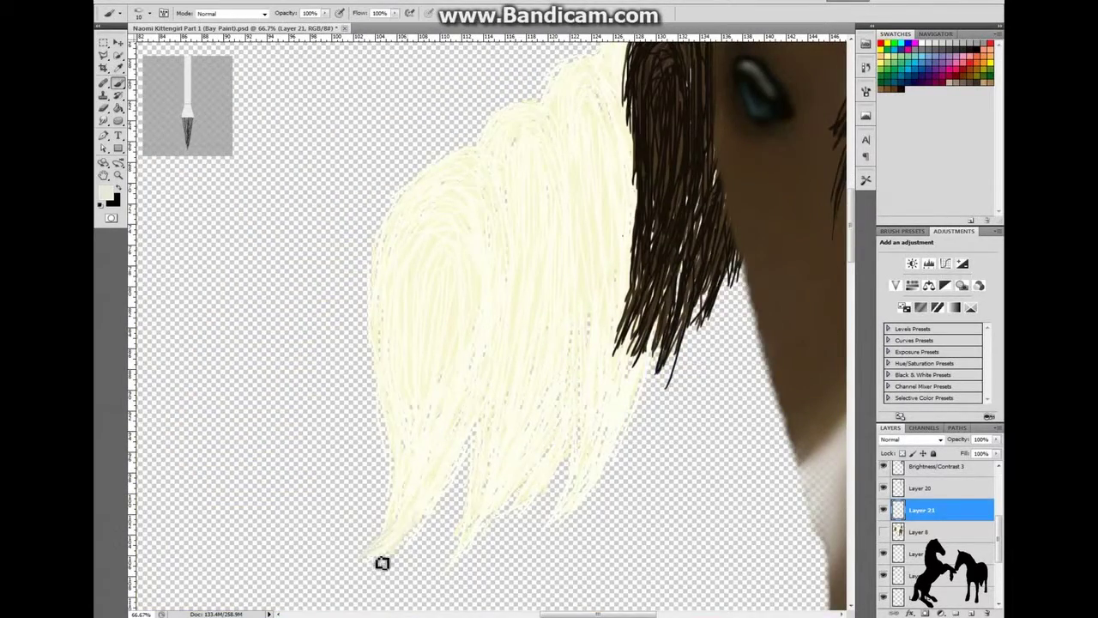
pyautogui.scroll(1, 648, 395)
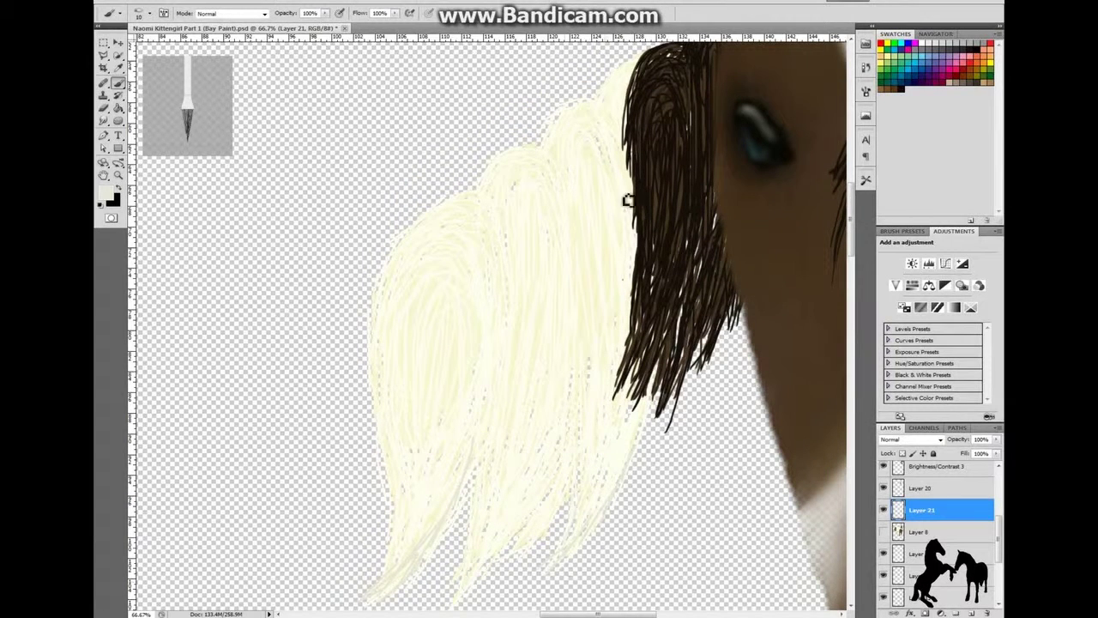
pyautogui.moveTo(549, 108)
pyautogui.mouseDown()
pyautogui.moveTo(565, 223)
pyautogui.moveTo(534, 557)
pyautogui.moveTo(612, 454)
pyautogui.moveTo(605, 502)
pyautogui.moveTo(626, 354)
pyautogui.moveTo(596, 304)
pyautogui.moveTo(598, 446)
pyautogui.moveTo(572, 183)
pyautogui.moveTo(558, 185)
pyautogui.mouseUp()
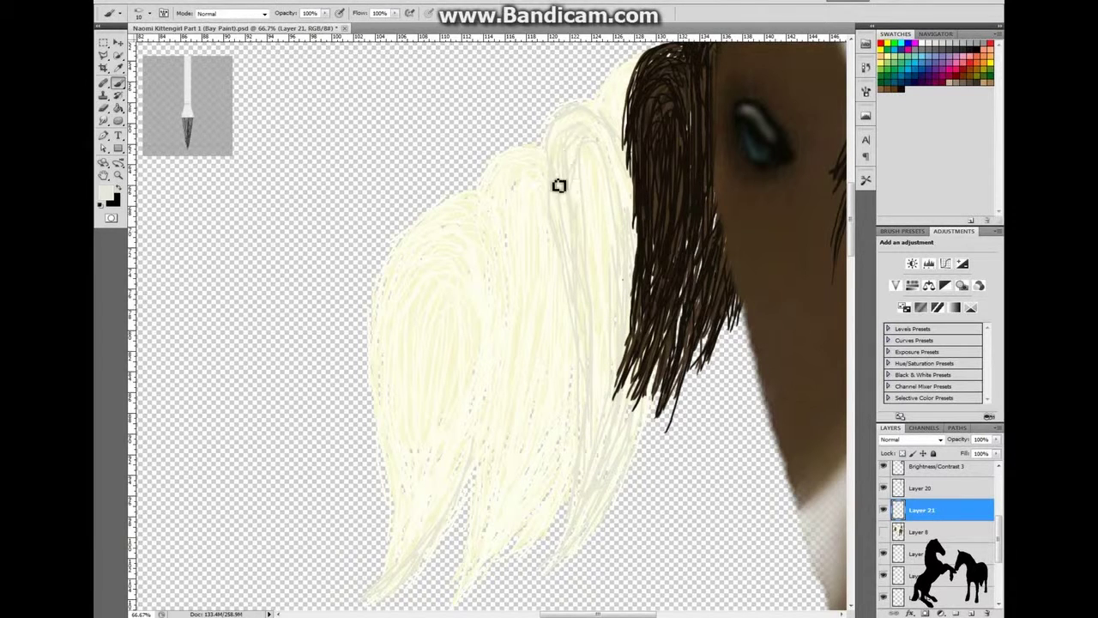
pyautogui.scroll(2, 586, 200)
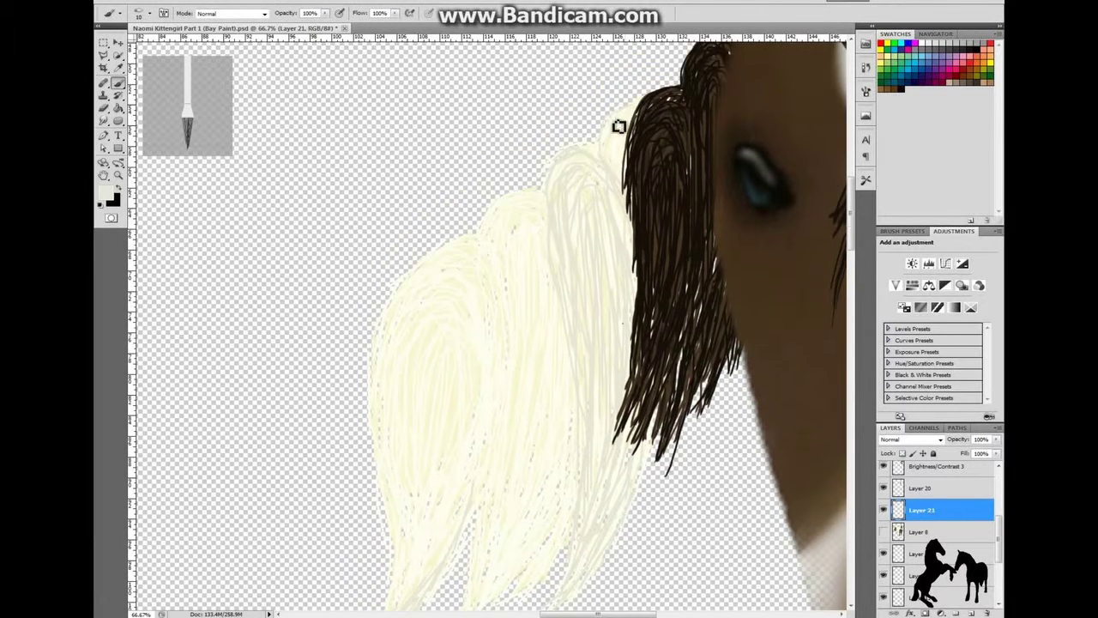
pyautogui.click(884, 532)
pyautogui.scroll(-3, 718, 384)
pyautogui.scroll(4, 608, 392)
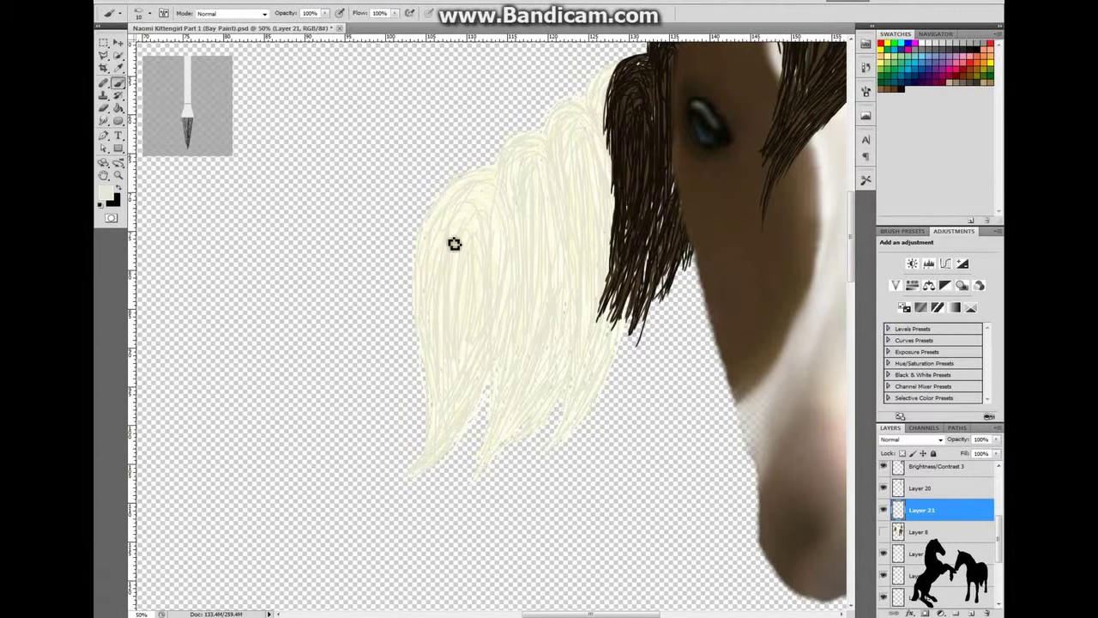
# - Show the coat layer again, sample a colour from the canvas and paint a downward stroke with it
pyautogui.hotkey('ctrl', '0')
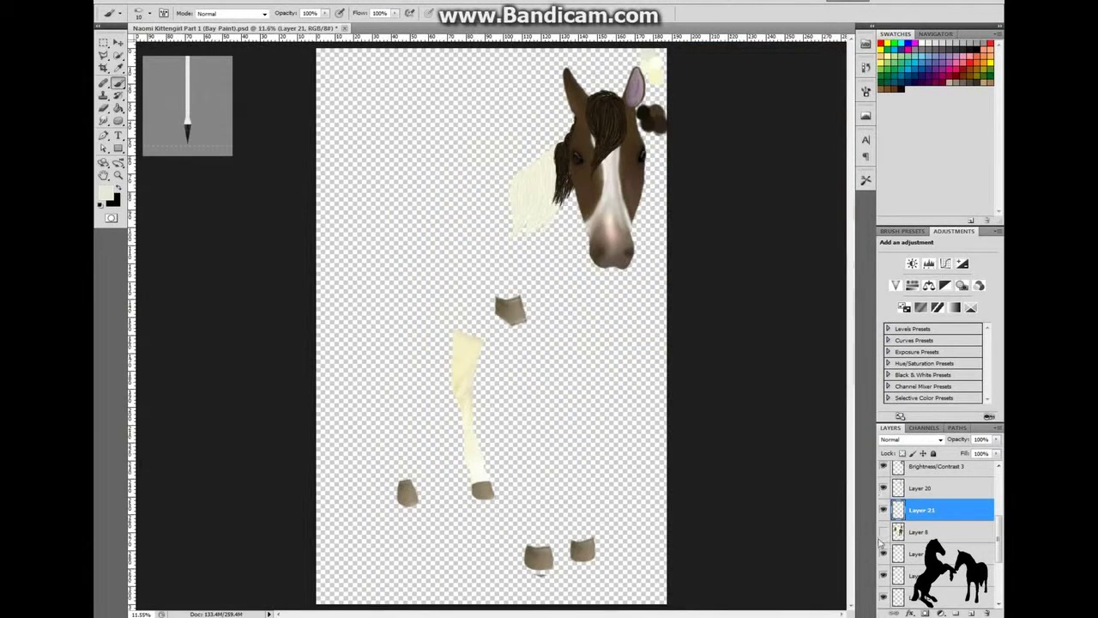
pyautogui.click(919, 487)
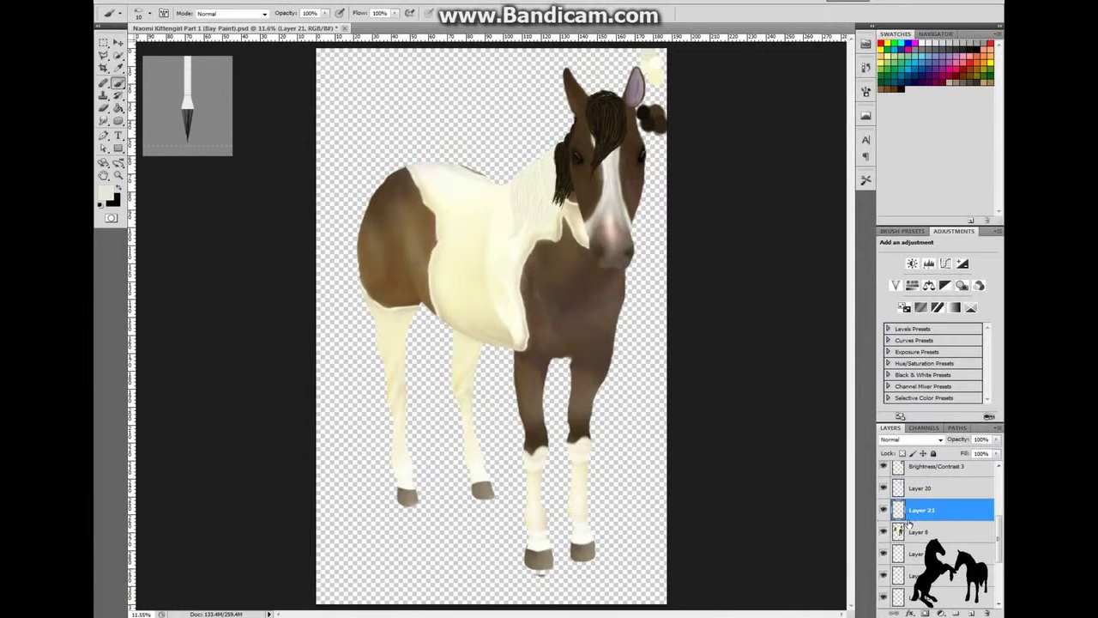
pyautogui.hotkey('ctrl', '+')
pyautogui.press('i')
pyautogui.click(723, 224)
pyautogui.hotkey('ctrl', '+')
pyautogui.press('b')
pyautogui.moveTo(678, 213)
pyautogui.mouseDown()
pyautogui.moveTo(676, 345)
pyautogui.moveTo(668, 258)
pyautogui.moveTo(726, 271)
pyautogui.moveTo(671, 288)
pyautogui.moveTo(665, 342)
pyautogui.mouseUp()
pyautogui.hotkey('ctrl', '0')
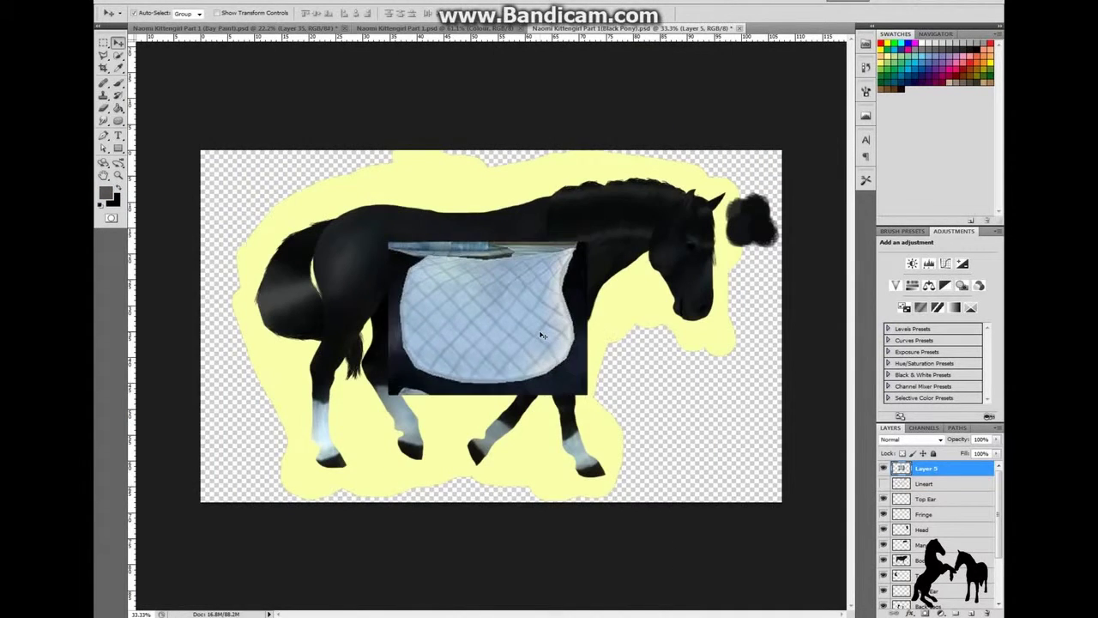
# - In the black pony document, trace the quilted saddle blanket with the Polygonal Lasso and copy it to its own layer
pyautogui.hotkey('ctrl', '1')
pyautogui.scroll(1, 547, 158)
pyautogui.hscroll(3, 547, 158)
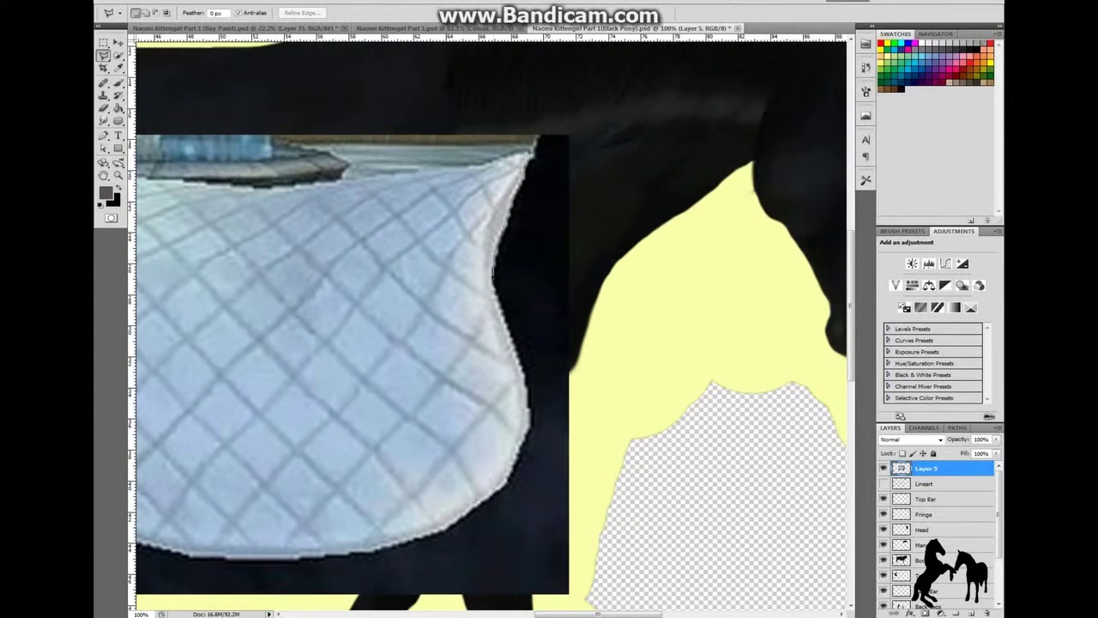
pyautogui.hscroll(-2, 185, 549)
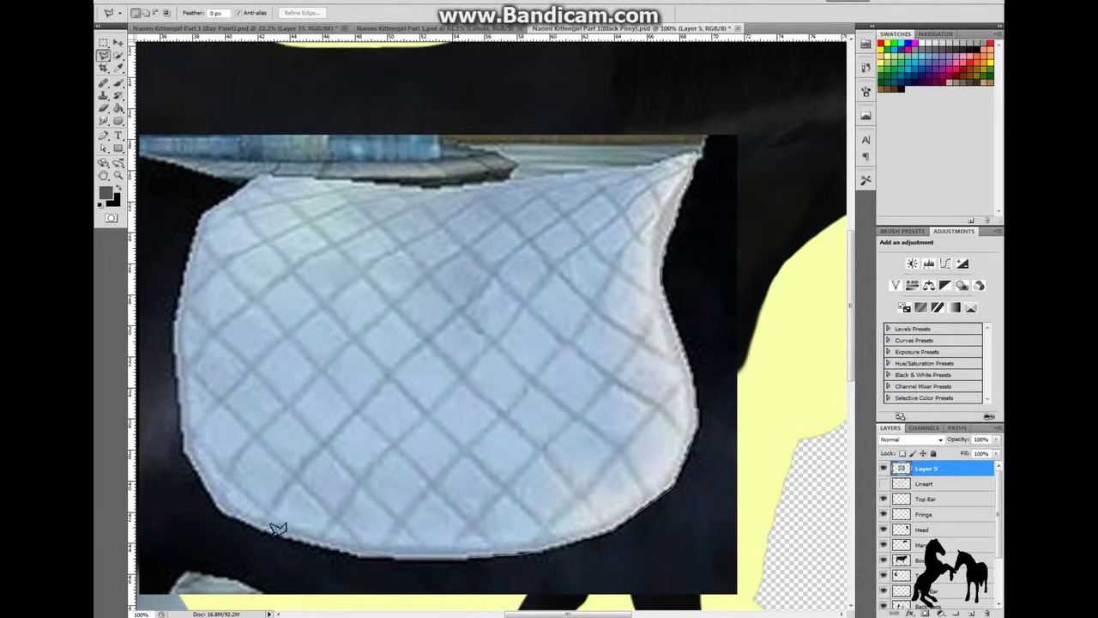
pyautogui.doubleClick(565, 179)
pyautogui.press('v')
pyautogui.moveTo(510, 386); pyautogui.dragTo(497, 375)
pyautogui.hotkey('ctrl', 'j')
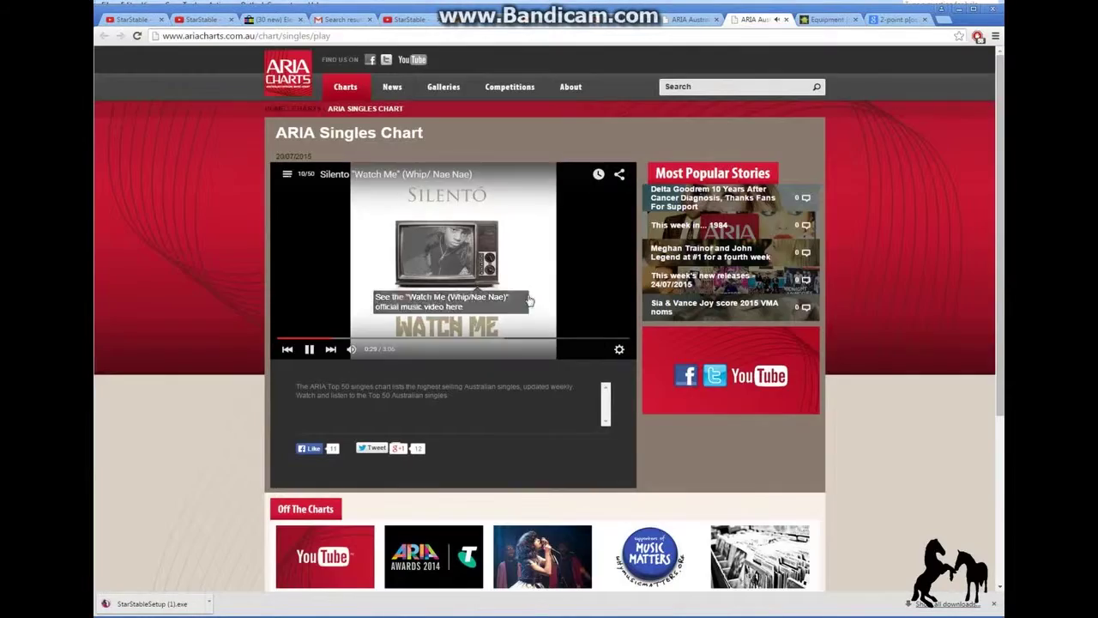
# - Skip to another track in the ARIA Singles Chart player in the browser
pyautogui.click(330, 348)
pyautogui.click(330, 348)
pyautogui.click(288, 348)
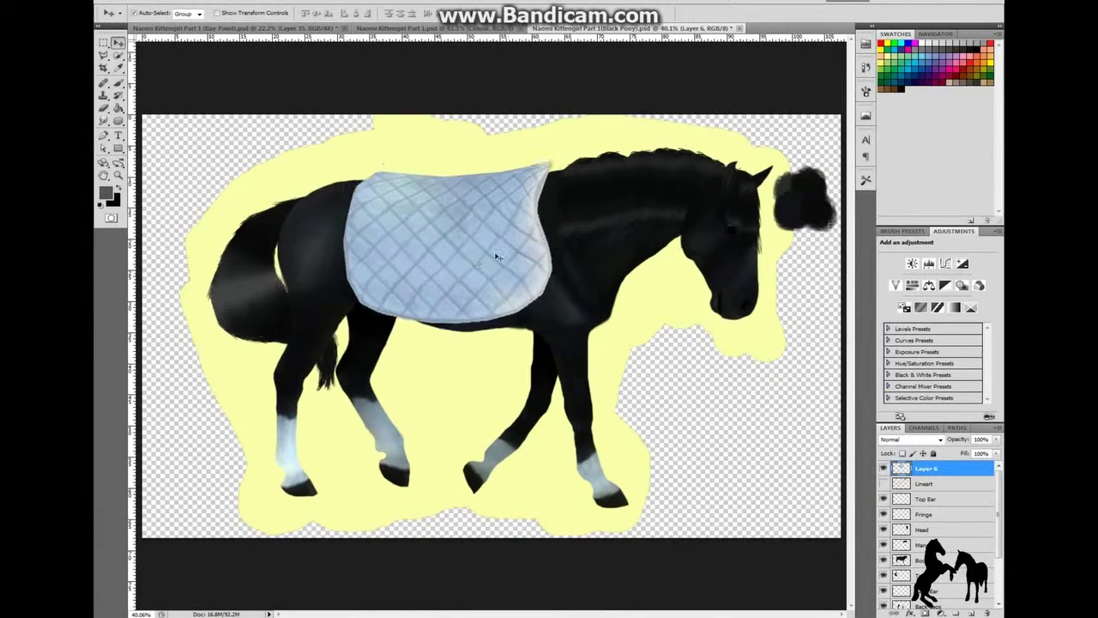
# - Back in Photoshop, scale down the cut-out saddle blanket and fit it onto the black pony's back
pyautogui.moveTo(340, 161); pyautogui.dragTo(490, 207)
pyautogui.press('Return')
pyautogui.hotkey('ctrl', '+')
pyautogui.hotkey('ctrl', '+')
pyautogui.hotkey('ctrl', 't')
pyautogui.press('Return')
pyautogui.hotkey('ctrl', '+')
# - Smooth the saddle blanket's angular outer edges with a hard round eraser
pyautogui.press('b')
pyautogui.click(150, 14)
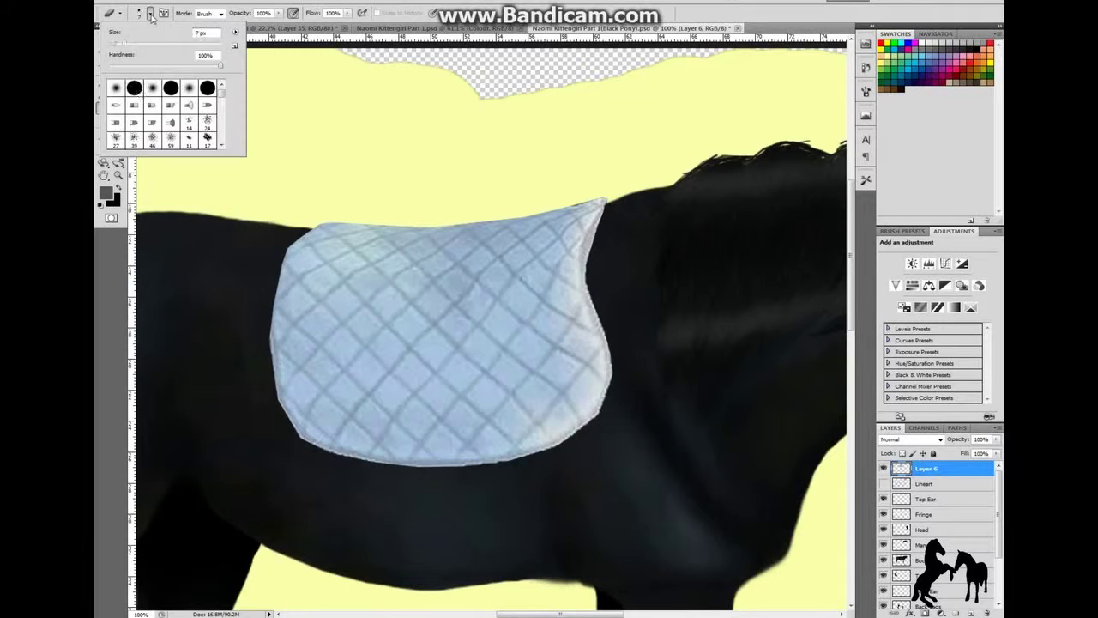
pyautogui.click(262, 304)
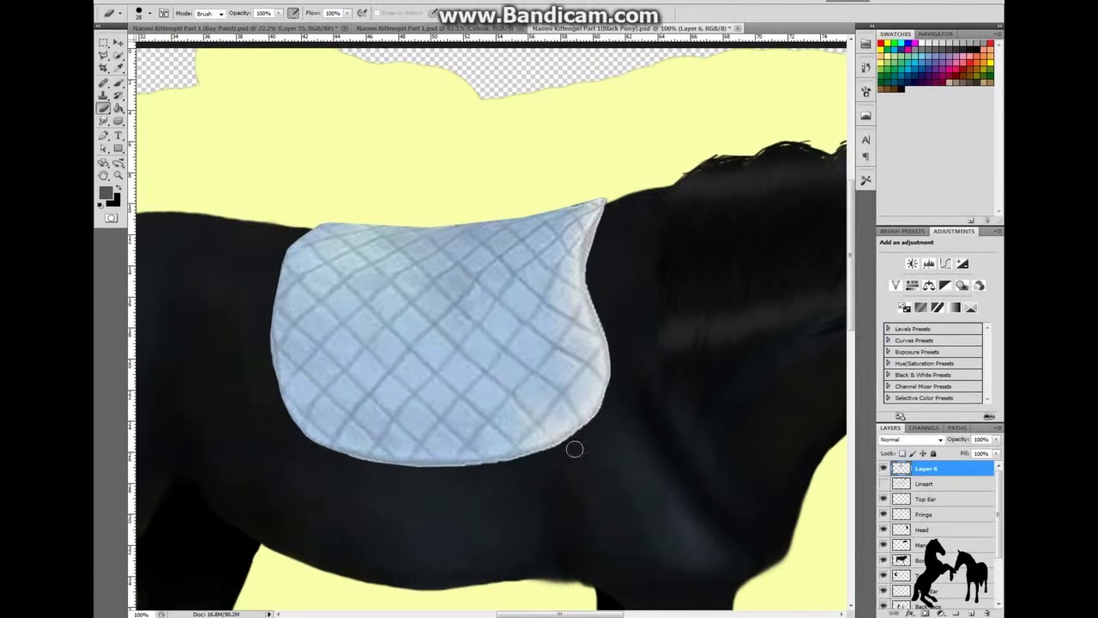
pyautogui.scroll(3, 570, 257)
pyautogui.hotkey('ctrl', '0')
pyautogui.press('v')
# - Try a clipped Hue/Saturation adjustment with hue +11, saturation -46 and lightness +34 on the saddle blanket, then reset it
pyautogui.click(912, 285)
pyautogui.moveTo(937, 329); pyautogui.dragTo(881, 310)
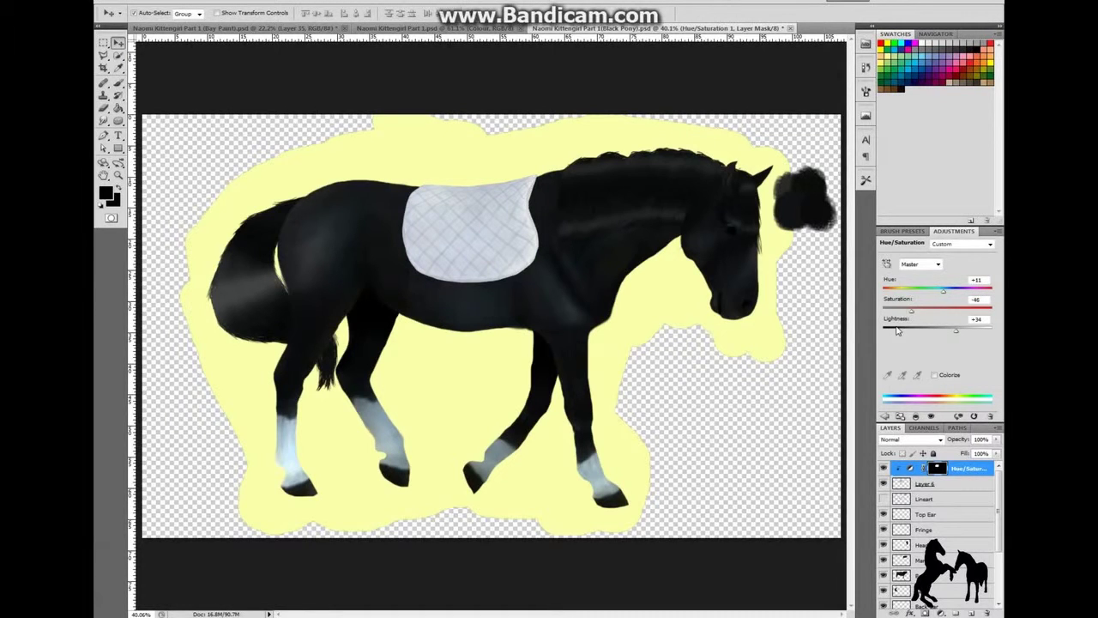
pyautogui.click(940, 265)
pyautogui.press('Down')
pyautogui.moveTo(937, 290); pyautogui.dragTo(956, 292)
pyautogui.rightClick(897, 467)
pyautogui.click(923, 262)
pyautogui.hotkey('ctrl', 'z')
pyautogui.click(974, 416)
pyautogui.click(957, 318)
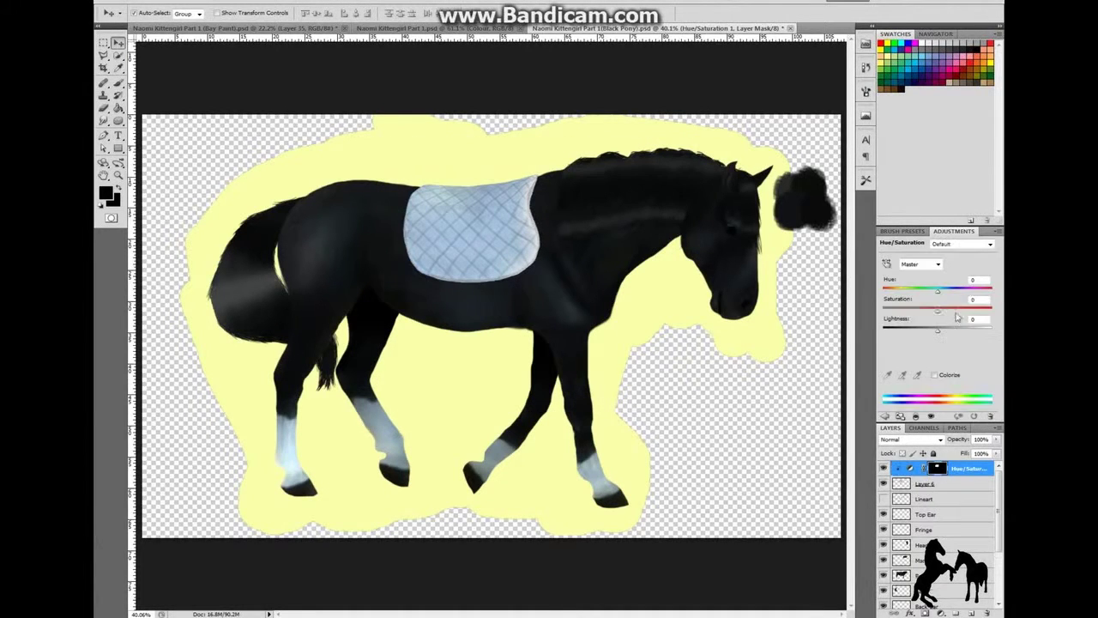
# - Add a Brightness/Contrast adjustment to whiten the saddle blanket and merge the adjustments into its layer
pyautogui.click(886, 416)
pyautogui.click(912, 262)
pyautogui.moveTo(937, 296); pyautogui.dragTo(943, 296)
pyautogui.rightClick(969, 483)
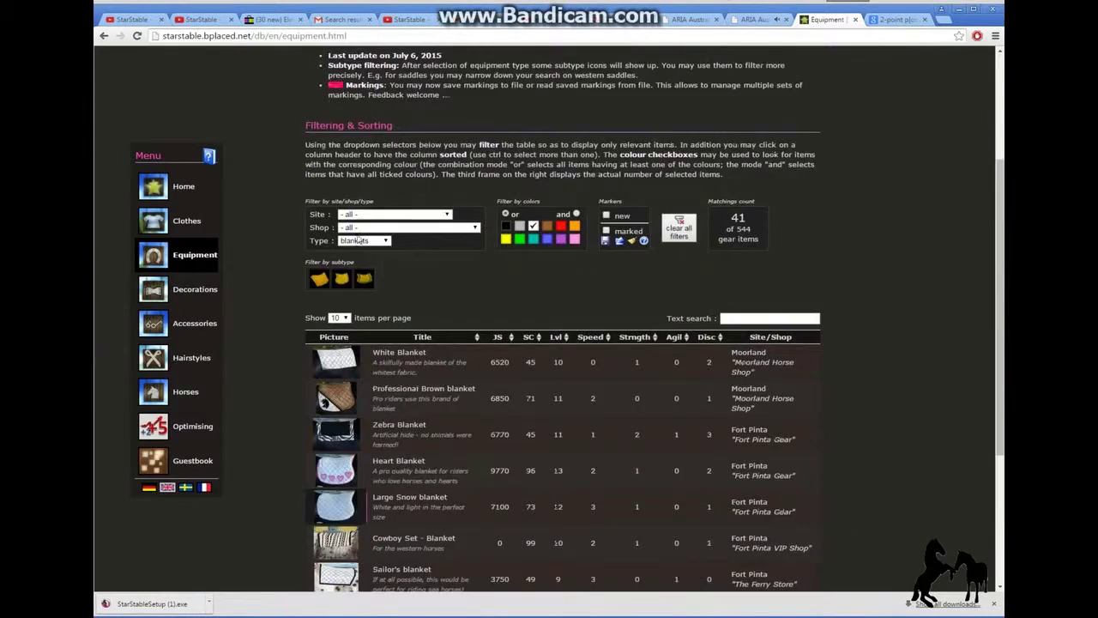
# - Switch to the browser's equipment database, filter the gear to black saddles and look through the result pages for a suitable one
pyautogui.press('s')
pyautogui.scroll(-3, 359, 241)
pyautogui.click(754, 520)
pyautogui.click(768, 559)
pyautogui.click(784, 540)
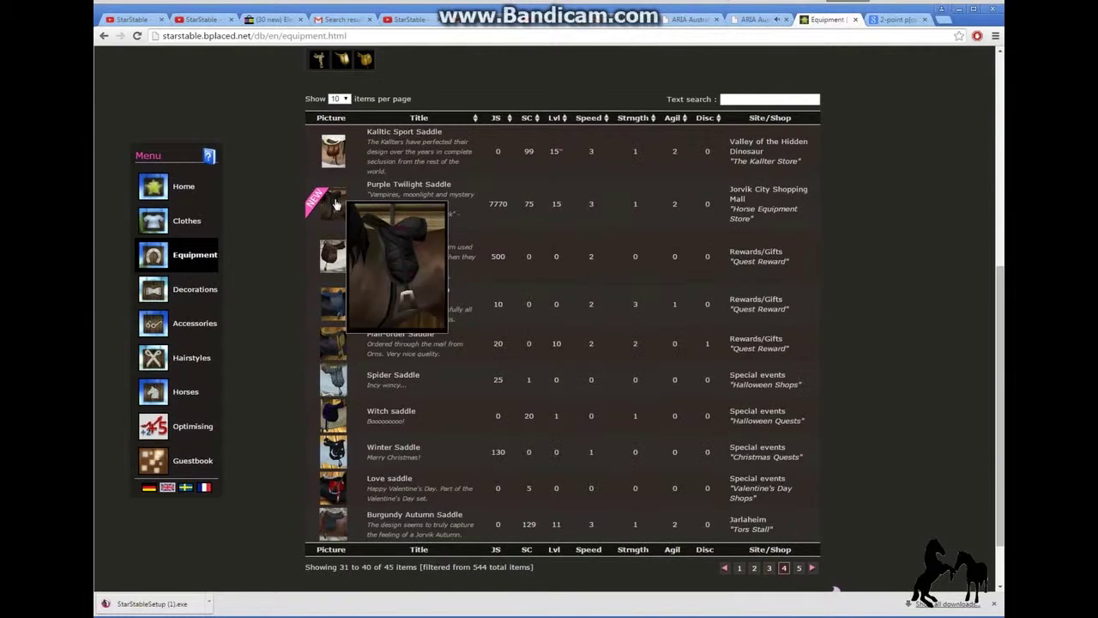
pyautogui.click(799, 568)
pyautogui.click(724, 498)
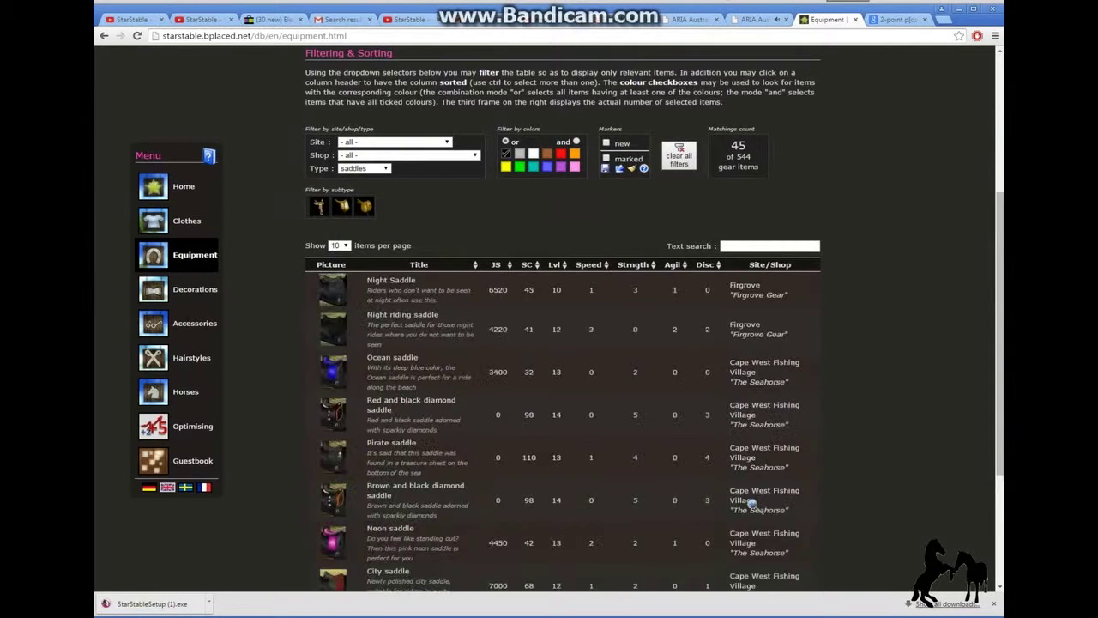
pyautogui.scroll(-4, 333, 206)
pyautogui.click(739, 513)
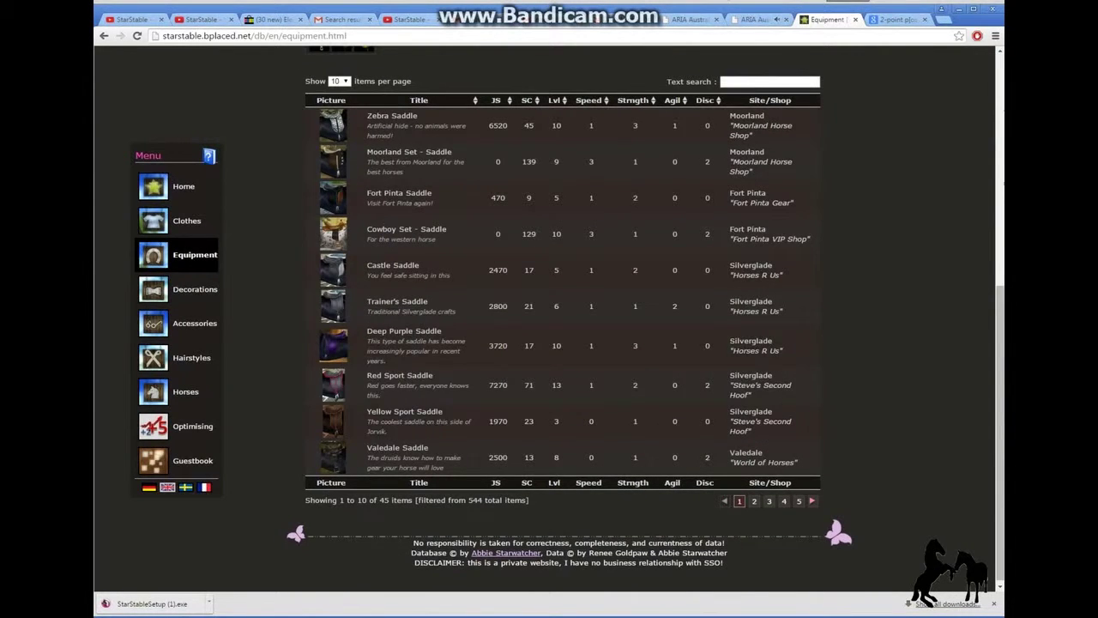
# - Paste the copied black saddle picture into the black pony document and scale it over the saddle blanket
pyautogui.hotkey('alt', 'Tab')
pyautogui.hotkey('ctrl', 'v')
pyautogui.hotkey('ctrl', 't')
pyautogui.moveTo(481, 375)
pyautogui.mouseDown()
pyautogui.moveTo(491, 442)
pyautogui.moveTo(540, 490)
pyautogui.mouseUp()
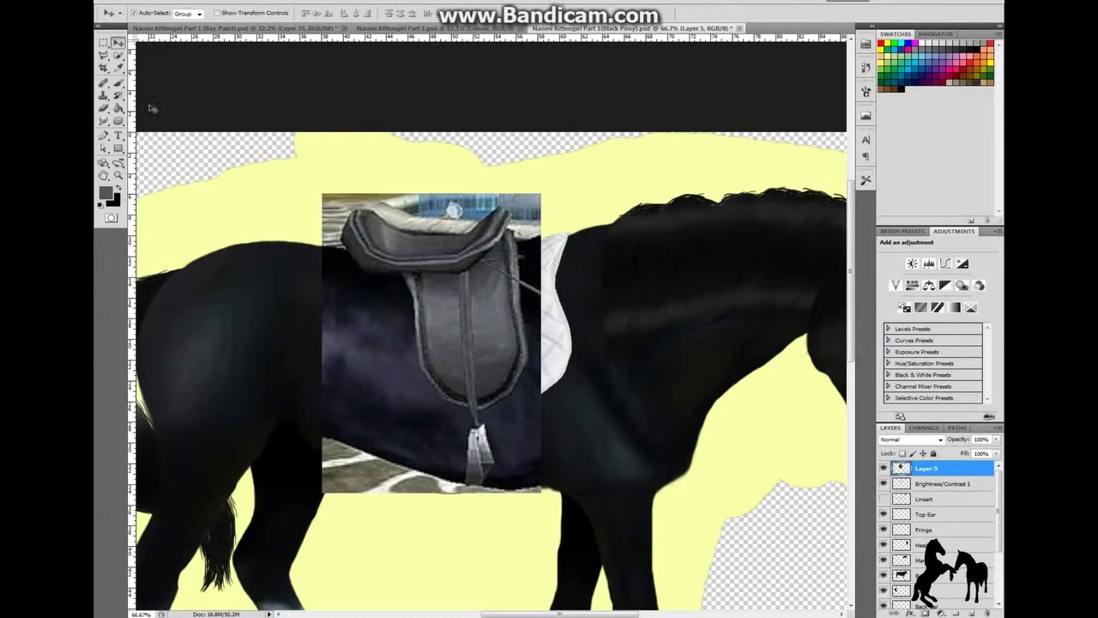
pyautogui.press('Return')
# - Trace the saddle's flap, stirrup and seat with the Polygonal Lasso and copy the selection to a new layer
pyautogui.hotkey('ctrl', '+')
pyautogui.hotkey('ctrl', '+')
pyautogui.press('l')
pyautogui.moveTo(220, 200); pyautogui.dragTo(271, 364)
pyautogui.moveTo(352, 579)
pyautogui.mouseDown()
pyautogui.moveTo(450, 600)
pyautogui.moveTo(427, 332)
pyautogui.mouseUp()
pyautogui.moveTo(491, 529)
pyautogui.mouseDown()
pyautogui.moveTo(478, 421)
pyautogui.moveTo(464, 371)
pyautogui.mouseUp()
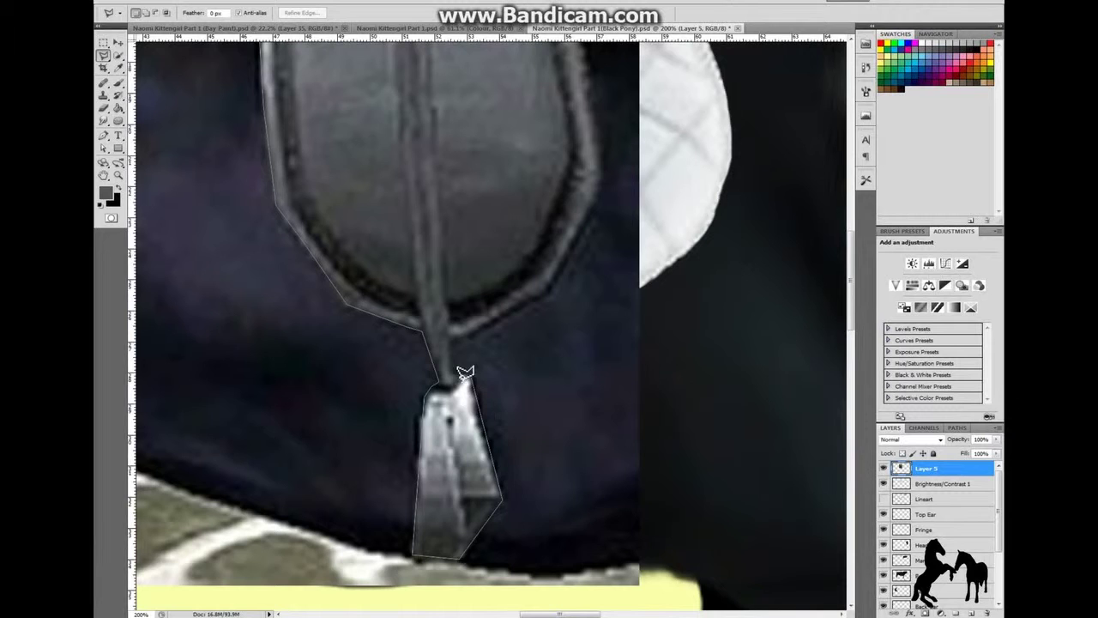
pyautogui.moveTo(530, 307)
pyautogui.mouseDown()
pyautogui.moveTo(588, 221)
pyautogui.moveTo(583, 286)
pyautogui.mouseUp()
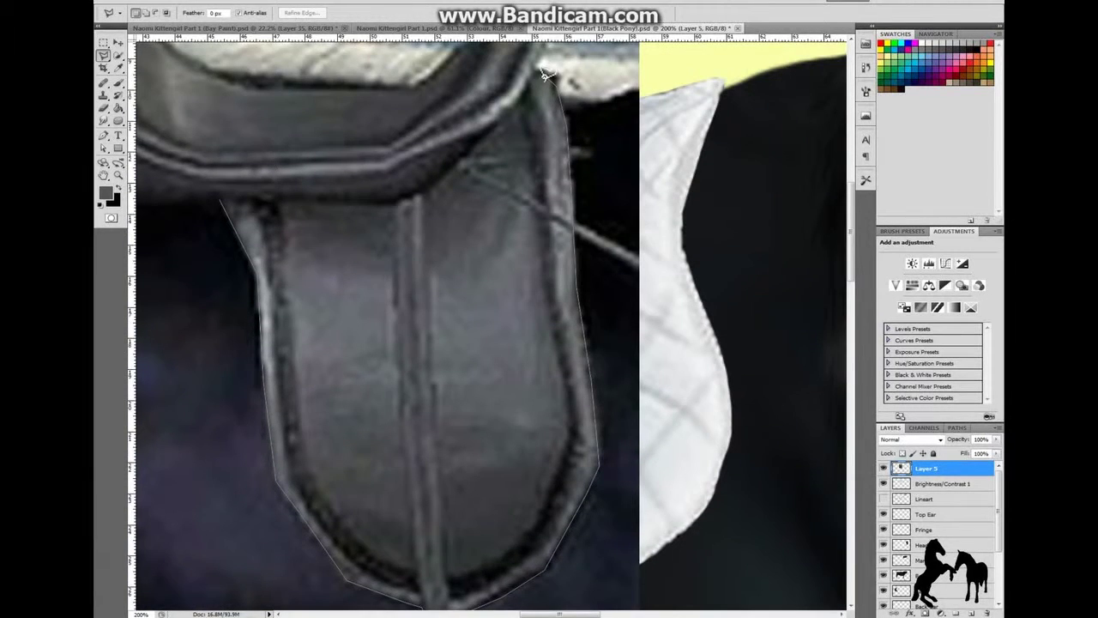
pyautogui.moveTo(545, 75); pyautogui.dragTo(530, 73)
pyautogui.moveTo(476, 101)
pyautogui.mouseDown()
pyautogui.moveTo(422, 151)
pyautogui.moveTo(246, 146)
pyautogui.moveTo(377, 192)
pyautogui.mouseUp()
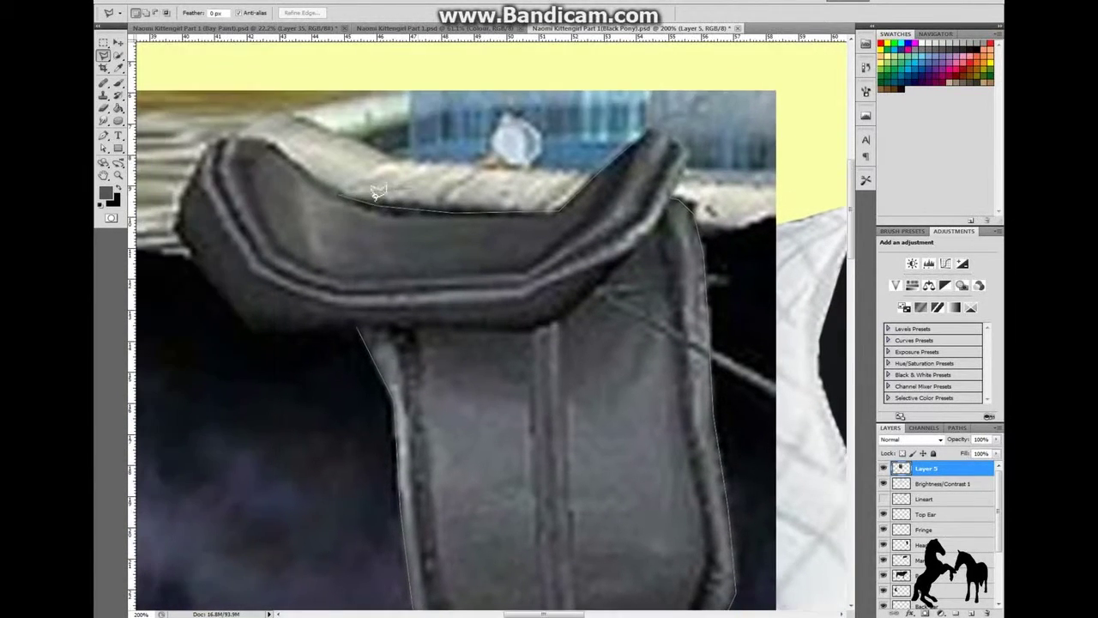
pyautogui.moveTo(199, 262); pyautogui.dragTo(205, 275)
pyautogui.hotkey('ctrl', 'j')
# - Position the cut-out saddle on the white blanket and delete the leftover saddle picture layer
pyautogui.hotkey('ctrl', '0')
pyautogui.press('v')
pyautogui.moveTo(455, 240)
pyautogui.mouseDown()
pyautogui.moveTo(359, 316)
pyautogui.moveTo(495, 224)
pyautogui.mouseUp()
pyautogui.rightClick(927, 485)
pyautogui.press('Escape')
pyautogui.click(986, 613)
pyautogui.click(526, 221)
# - Round off the jagged edges of the saddle's flap, pommel and cantle with the eraser
pyautogui.scroll(4, 495, 223)
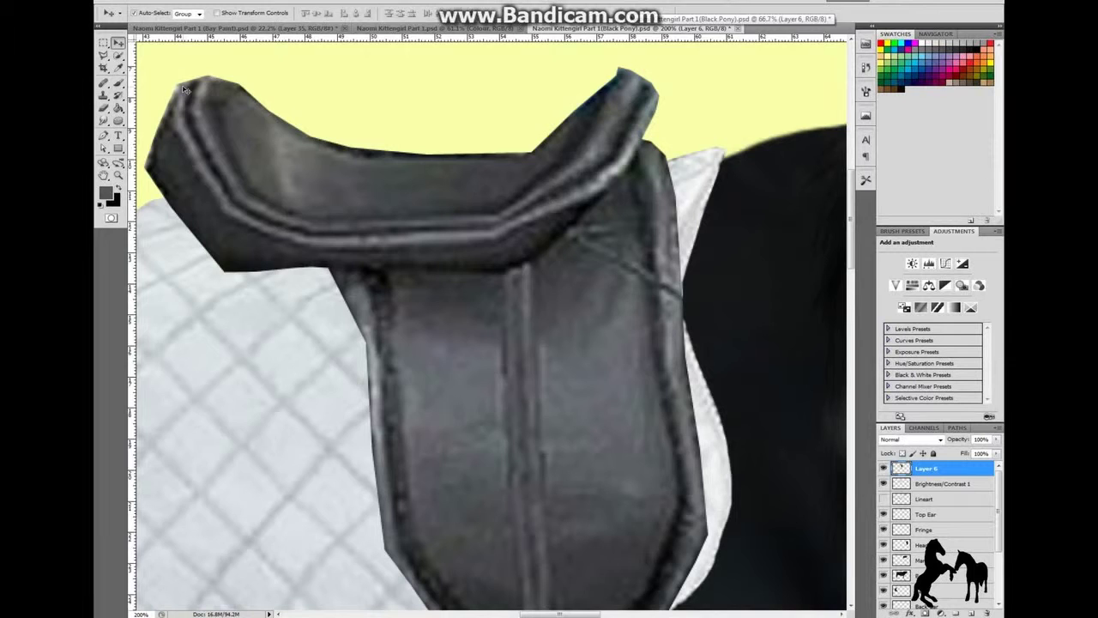
pyautogui.press('b')
pyautogui.scroll(-5, 339, 258)
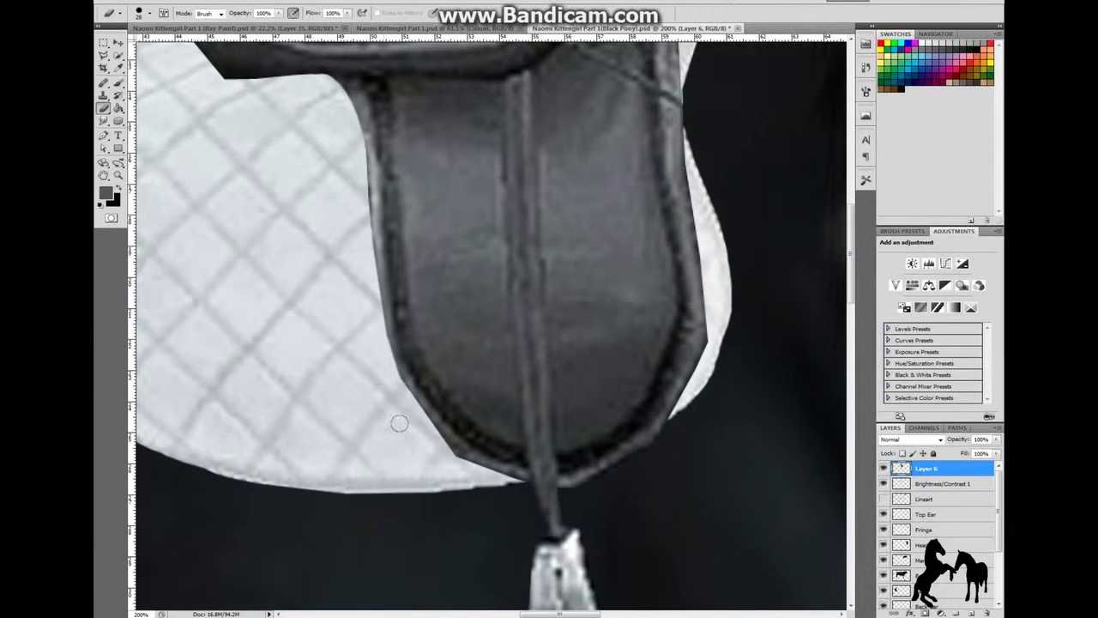
pyautogui.moveTo(712, 299); pyautogui.dragTo(665, 444)
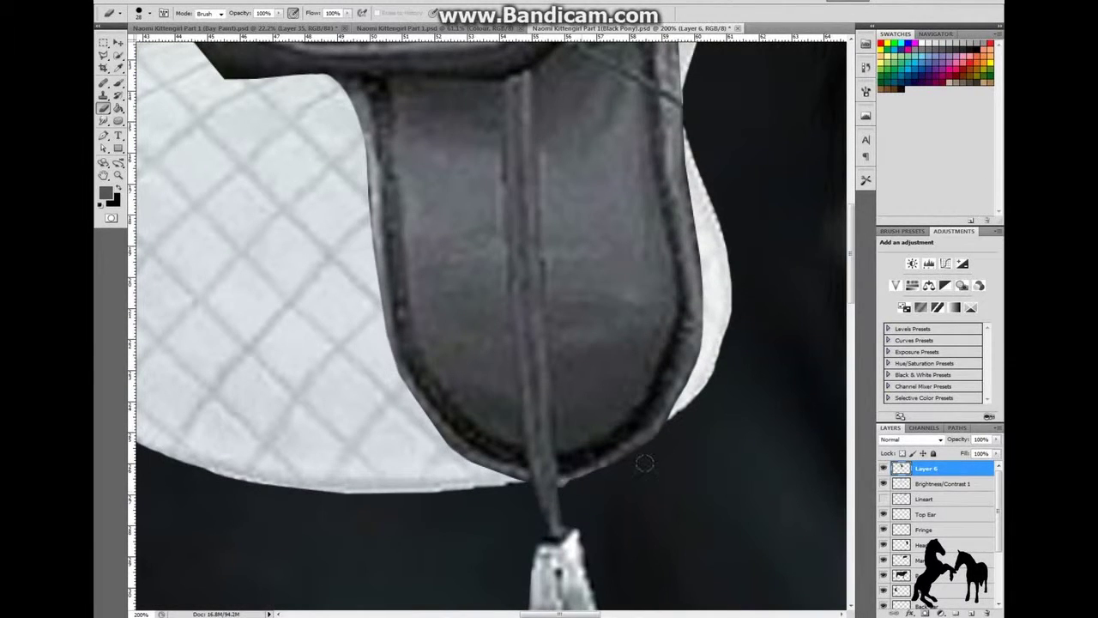
pyautogui.scroll(6, 680, 413)
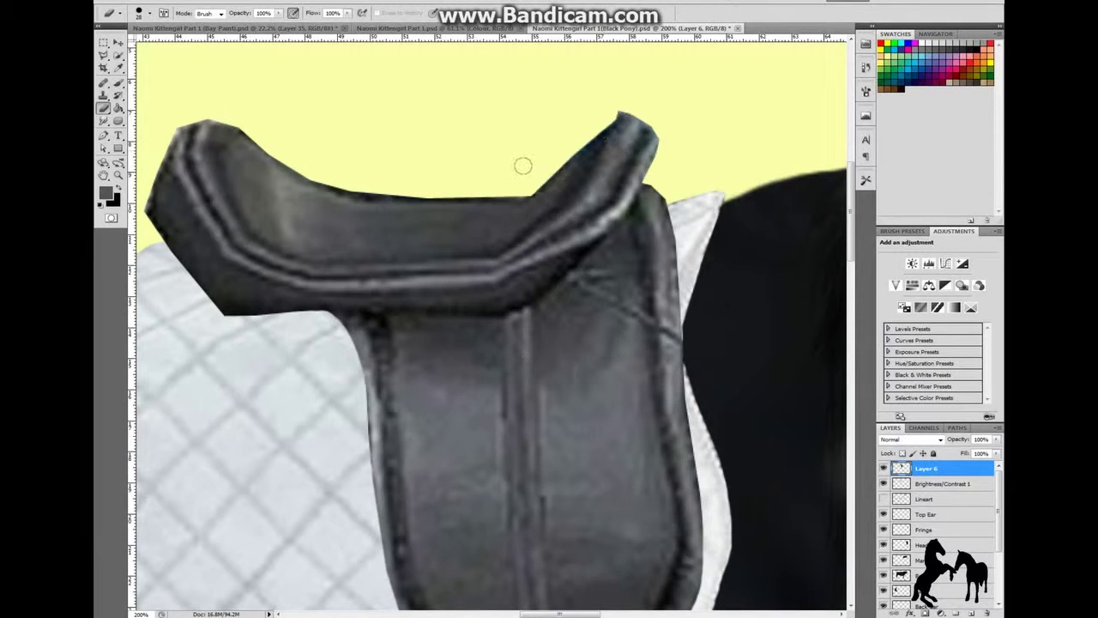
pyautogui.moveTo(642, 97); pyautogui.dragTo(526, 160)
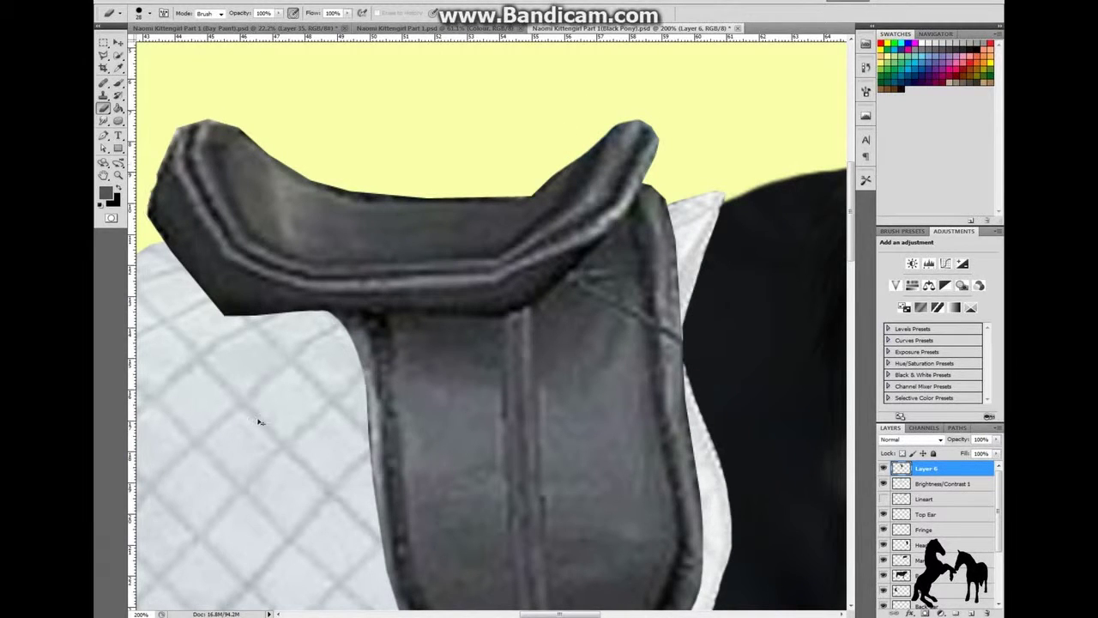
pyautogui.hscroll(-3, 260, 421)
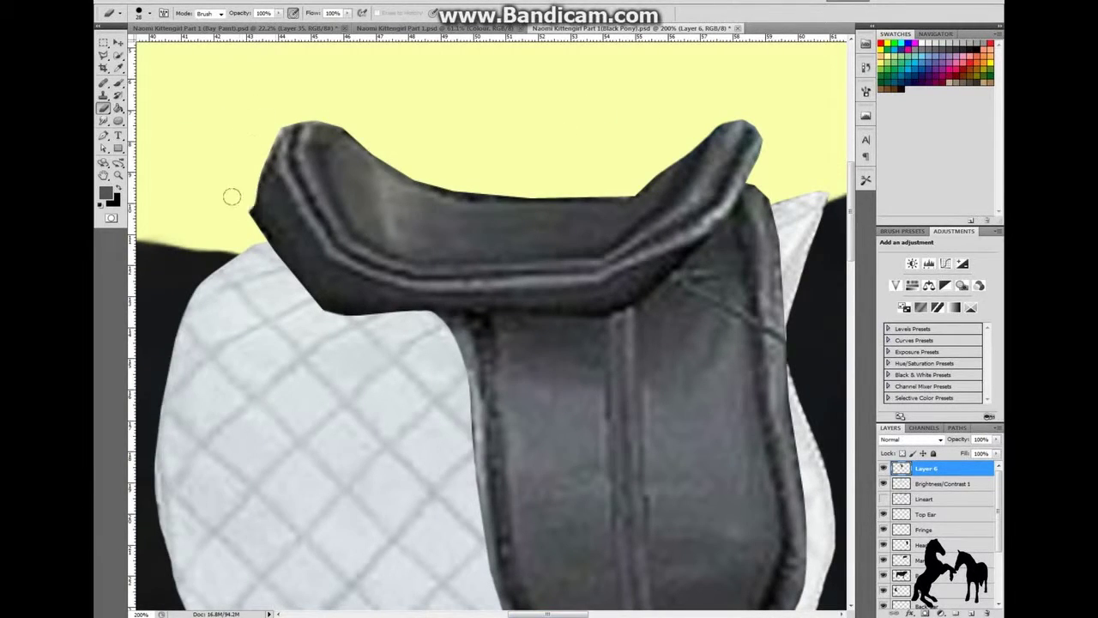
pyautogui.hotkey('ctrl', '0')
# - Darken the saddle with a Hue/Saturation adjustment and a clipped Brightness/Contrast adjustment set to brightness -54
pyautogui.press('v')
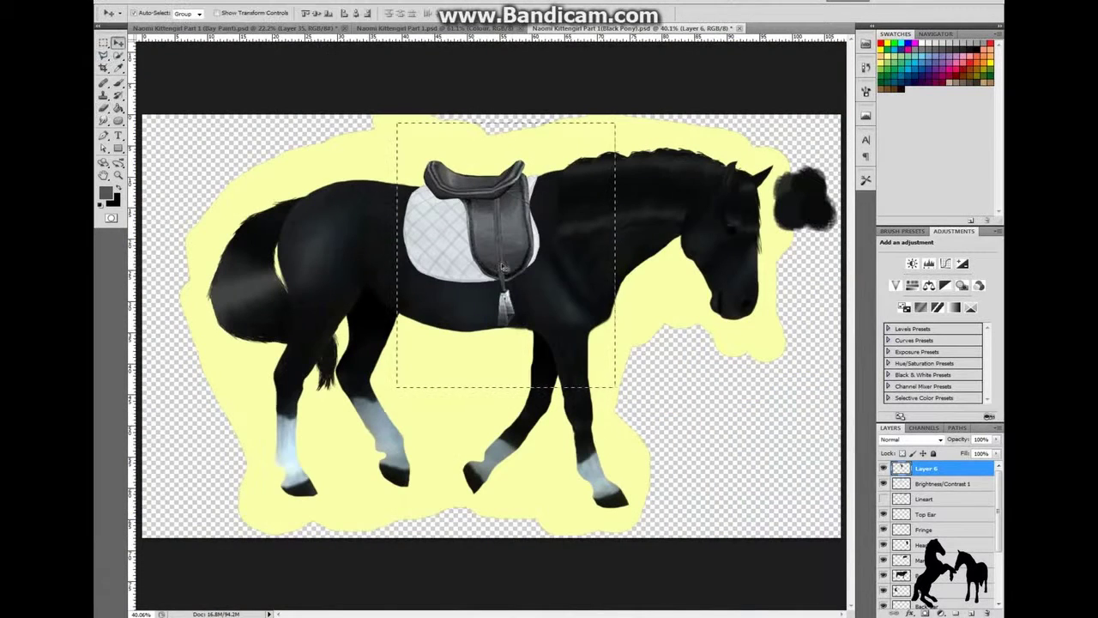
pyautogui.hotkey('ctrl', '+')
pyautogui.hotkey('ctrl', '+')
pyautogui.click(913, 286)
pyautogui.moveTo(937, 307); pyautogui.dragTo(911, 335)
pyautogui.click(887, 415)
pyautogui.click(887, 257)
pyautogui.moveTo(937, 271)
pyautogui.mouseDown()
pyautogui.moveTo(889, 273)
pyautogui.moveTo(919, 274)
pyautogui.mouseUp()
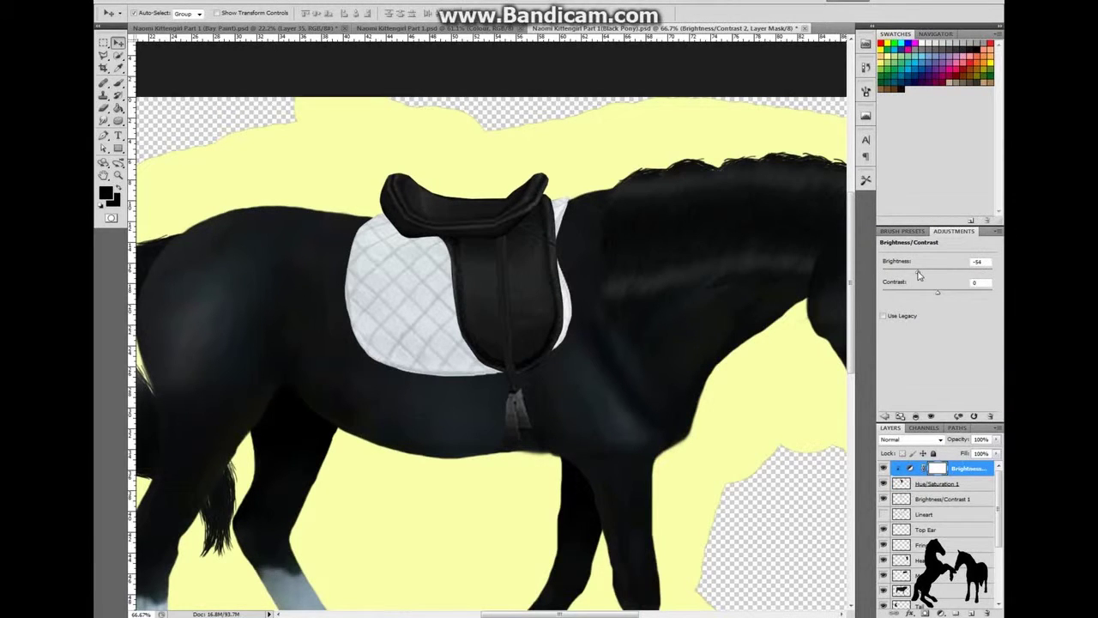